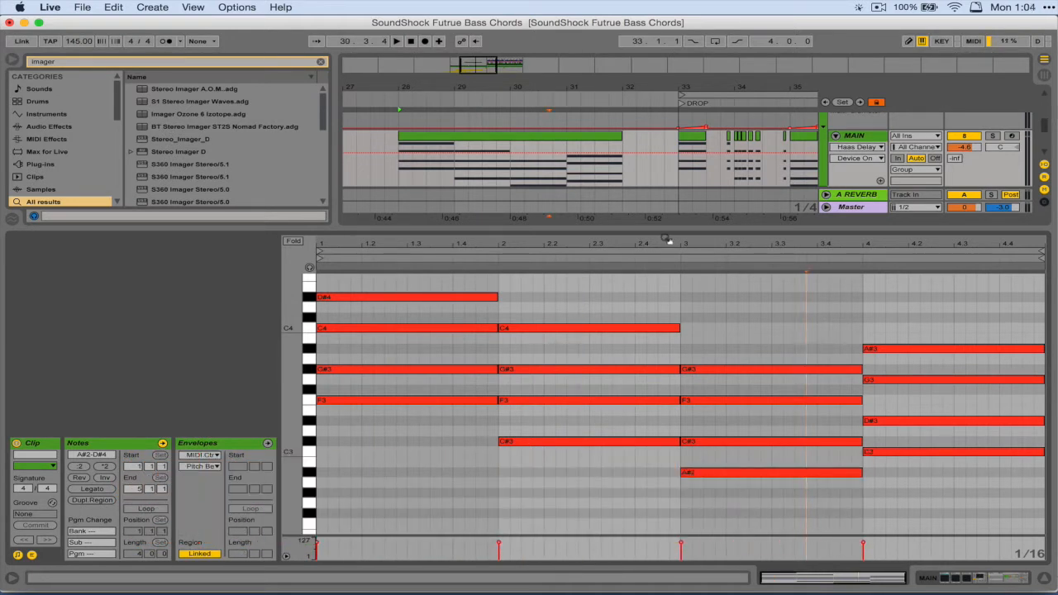
- Hide the MIDI clip editor and examine the rhythm of the MAIN track's chord clips in the drop from bar 33
key(super+alt+l)
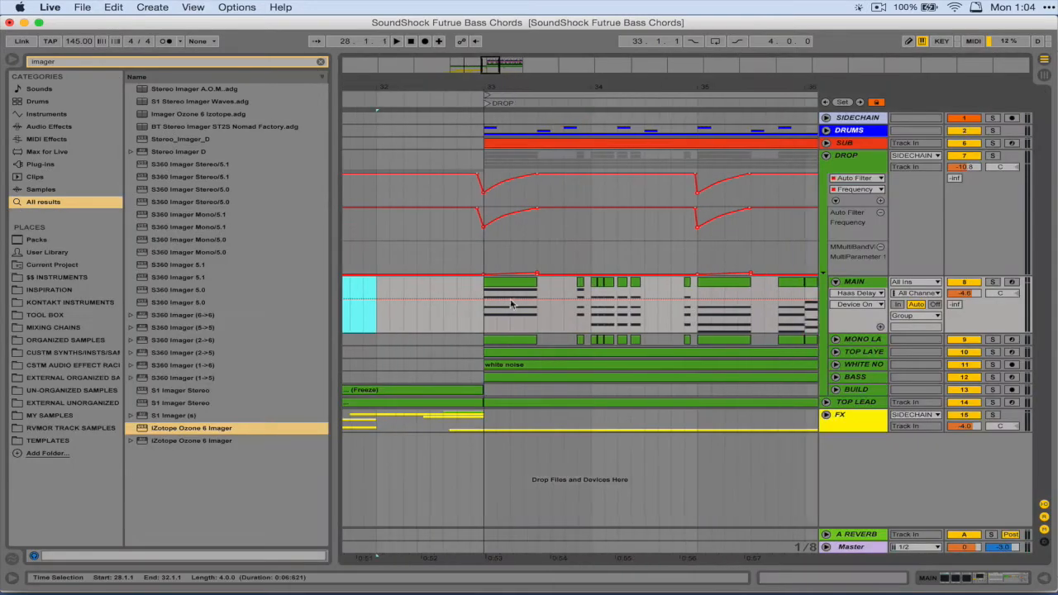
scroll(513, 304, right, 5)
scroll(498, 305, left, 3)
drag(582, 81, 581, 83)
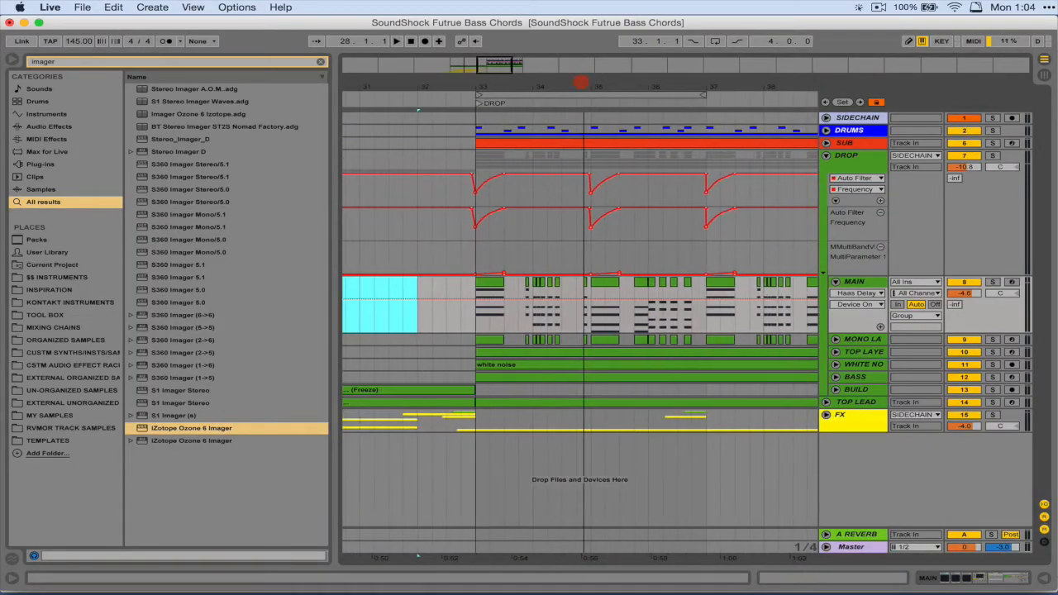
click(494, 283)
scroll(494, 286, right, 2)
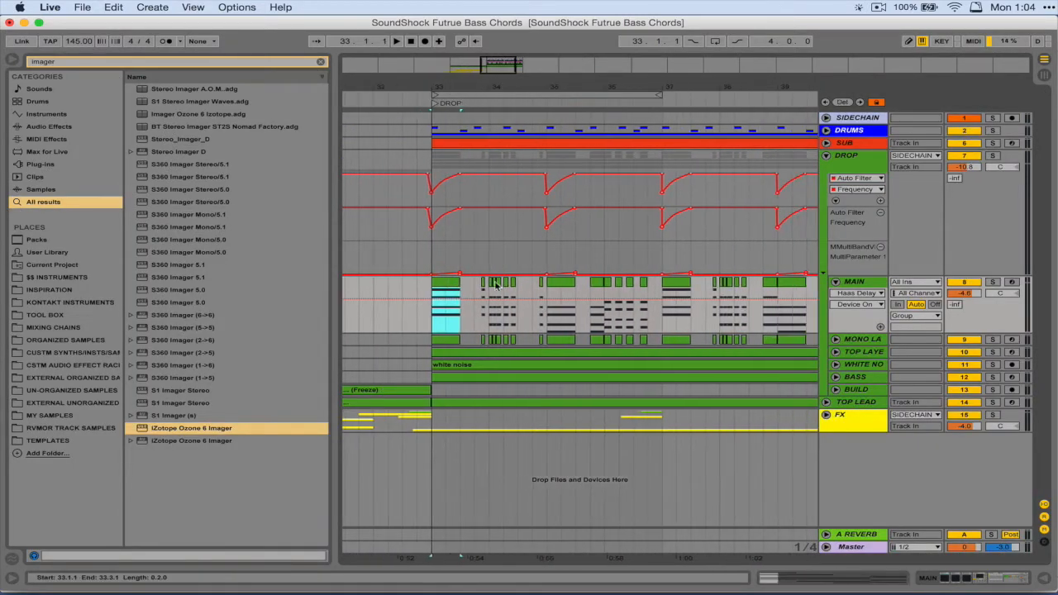
scroll(578, 293, left, 4)
click(658, 296)
click(585, 283)
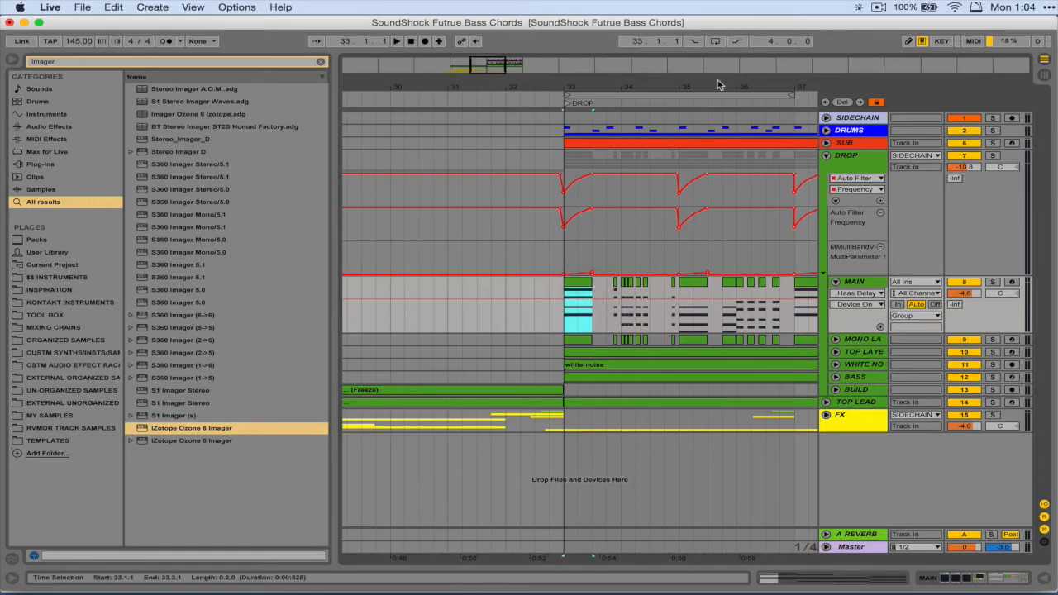
drag(610, 85, 601, 189)
scroll(652, 318, right, 1)
scroll(653, 310, right, 6)
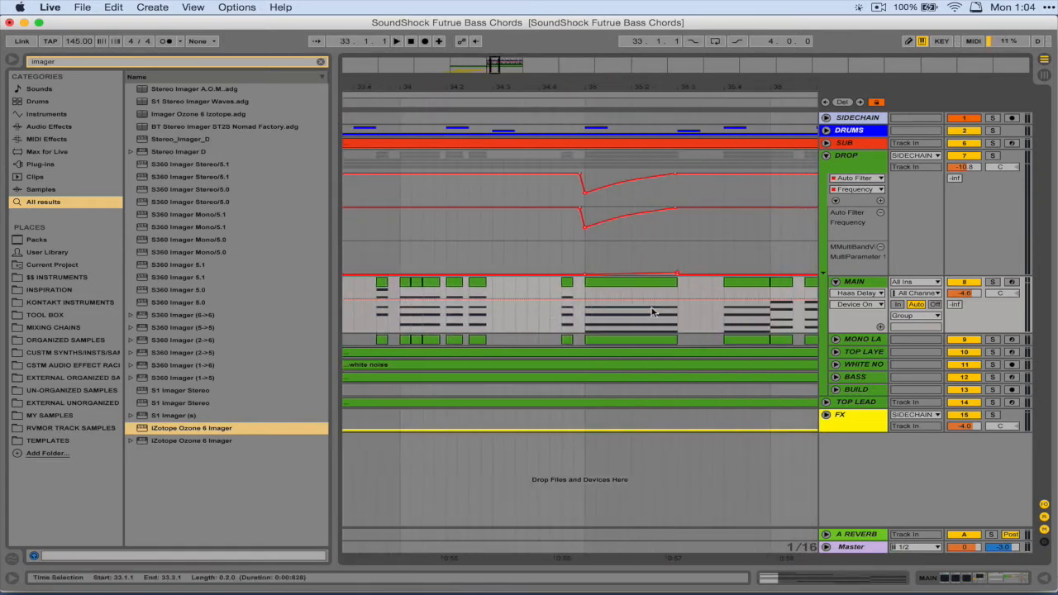
drag(675, 83, 668, 82)
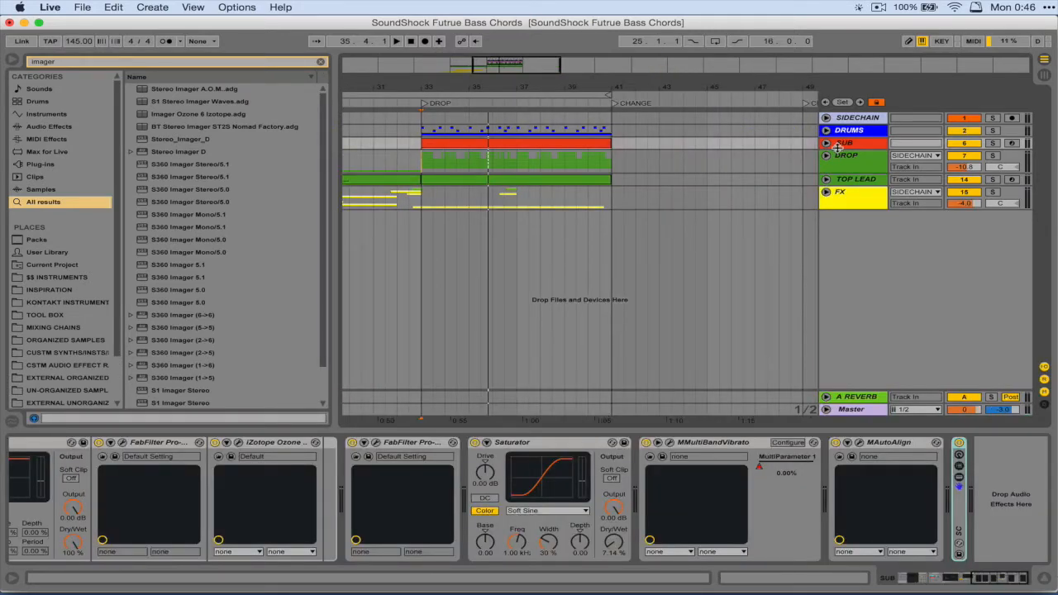
- Review the device chains of the DROP, SUB, TOP LEAD and SIDECHAIN tracks, and unfold the DRUMS group
click(849, 157)
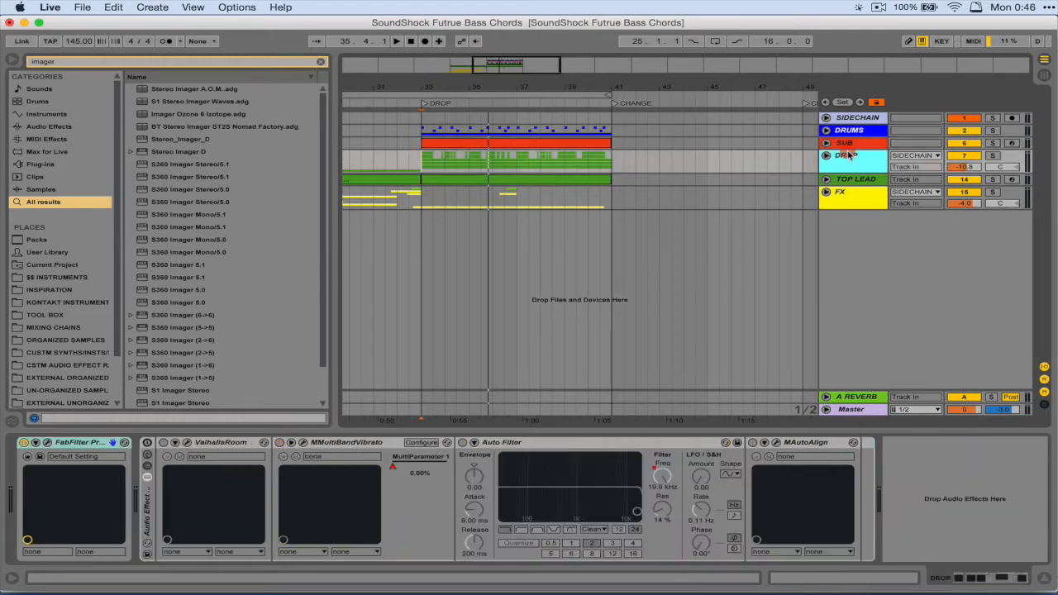
click(847, 143)
click(848, 157)
click(854, 180)
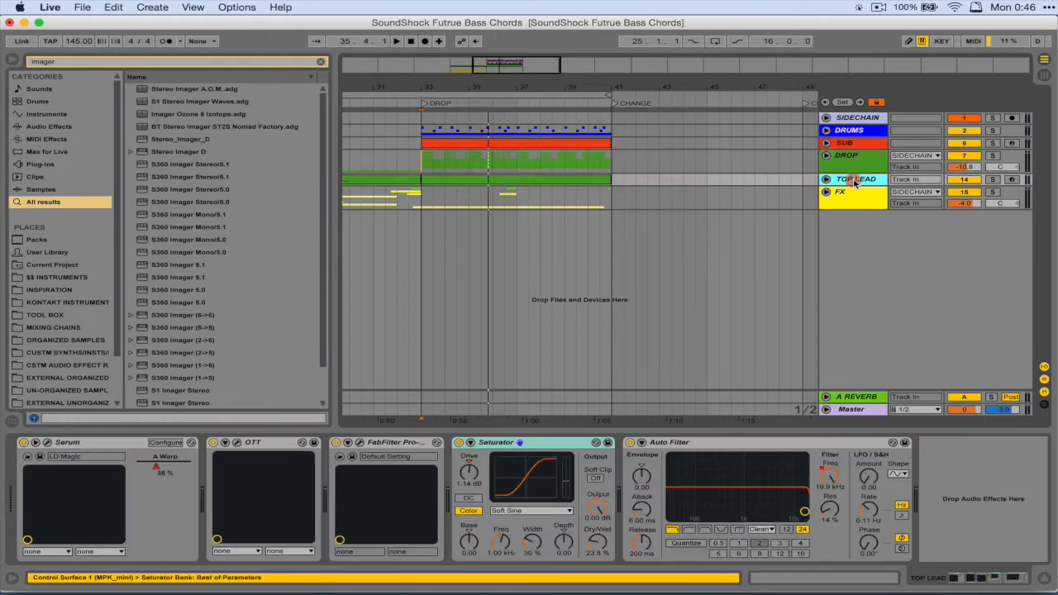
click(860, 118)
click(825, 118)
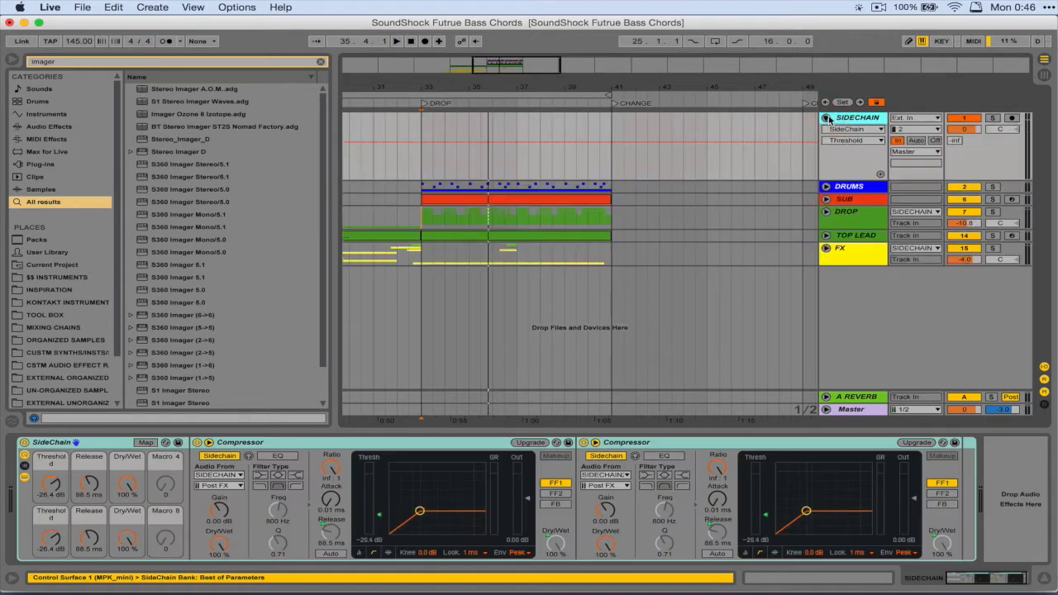
click(826, 187)
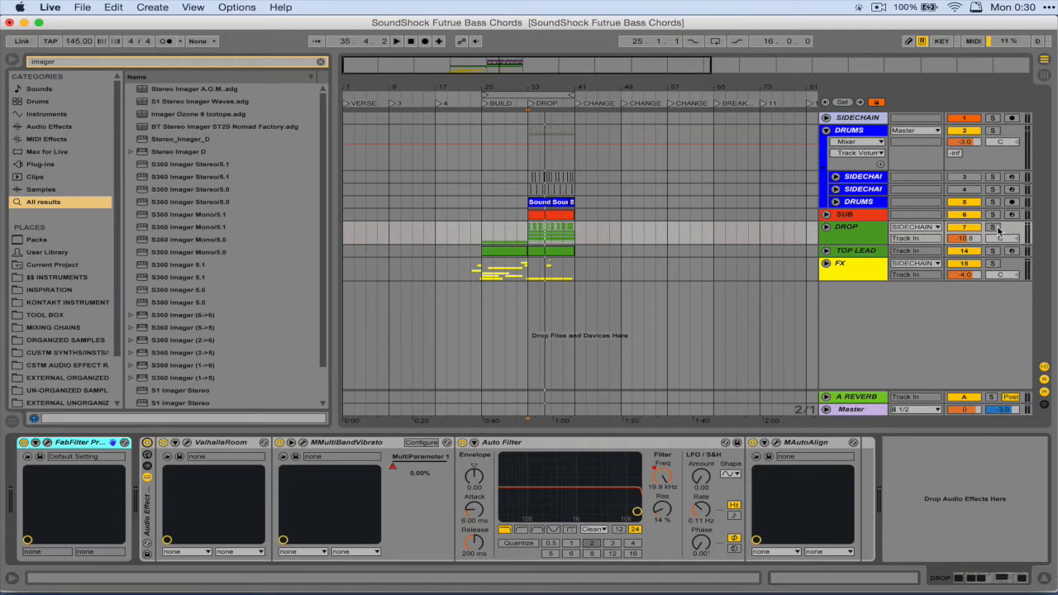
- Solo the DROP group and listen to its layers together from the start of the drop
click(994, 228)
key(space)
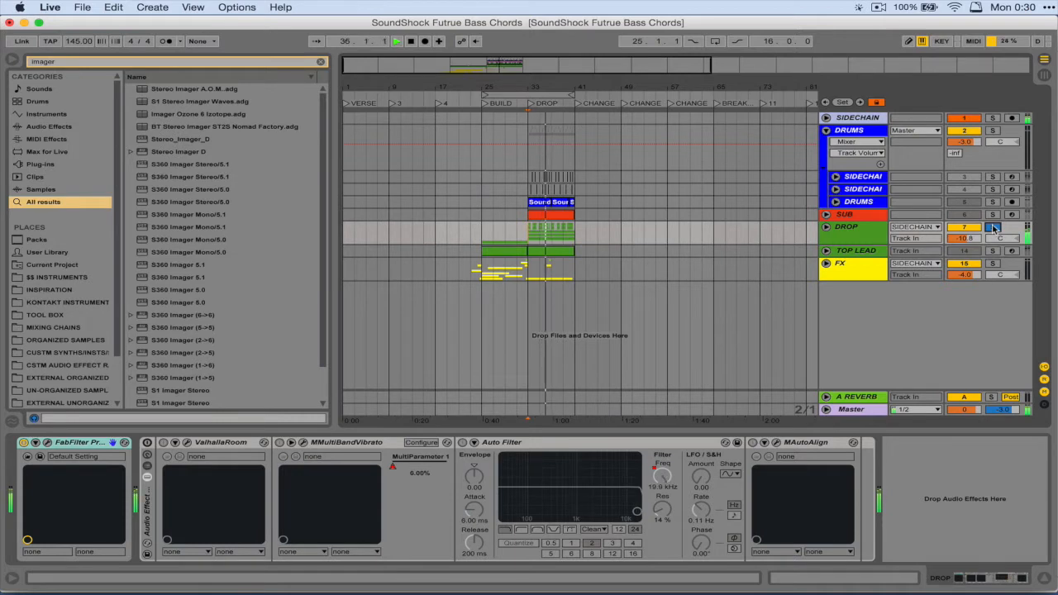
key(space)
- Unfold the DROP group and its MAIN track, and solo MAIN
click(863, 234)
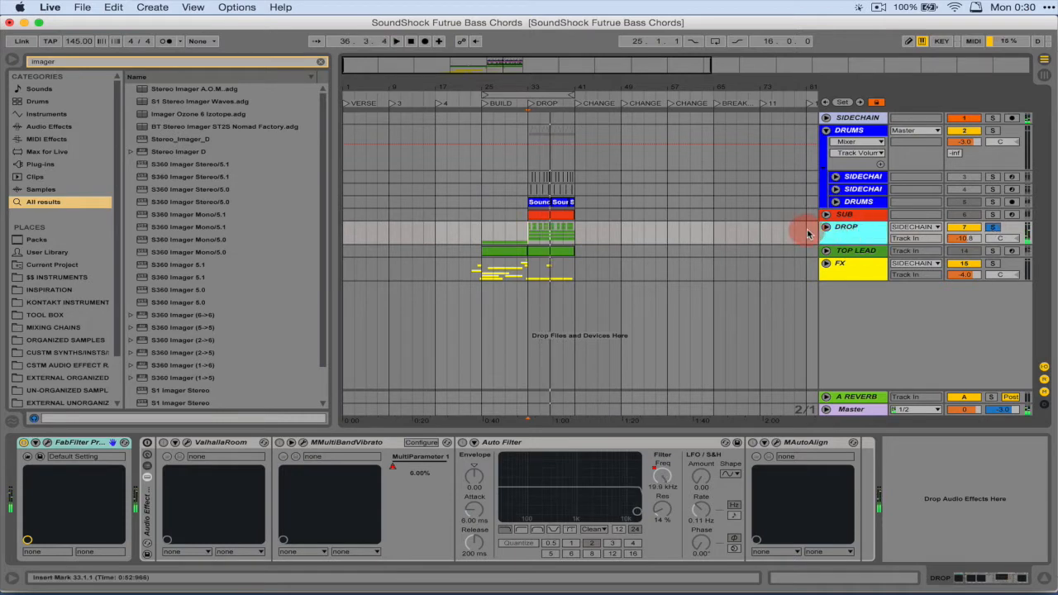
click(826, 228)
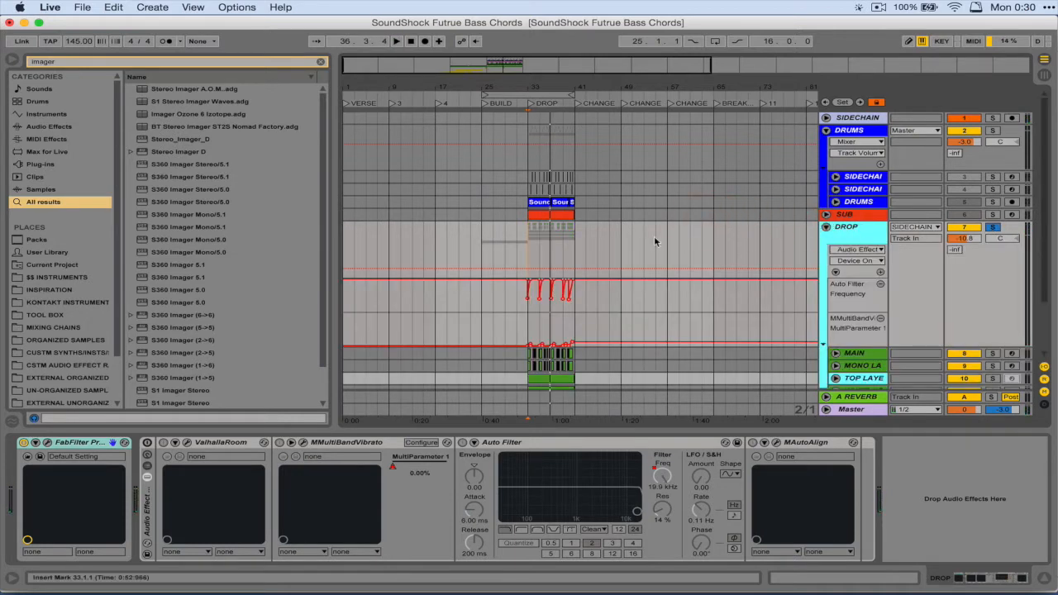
scroll(551, 254, down, 2)
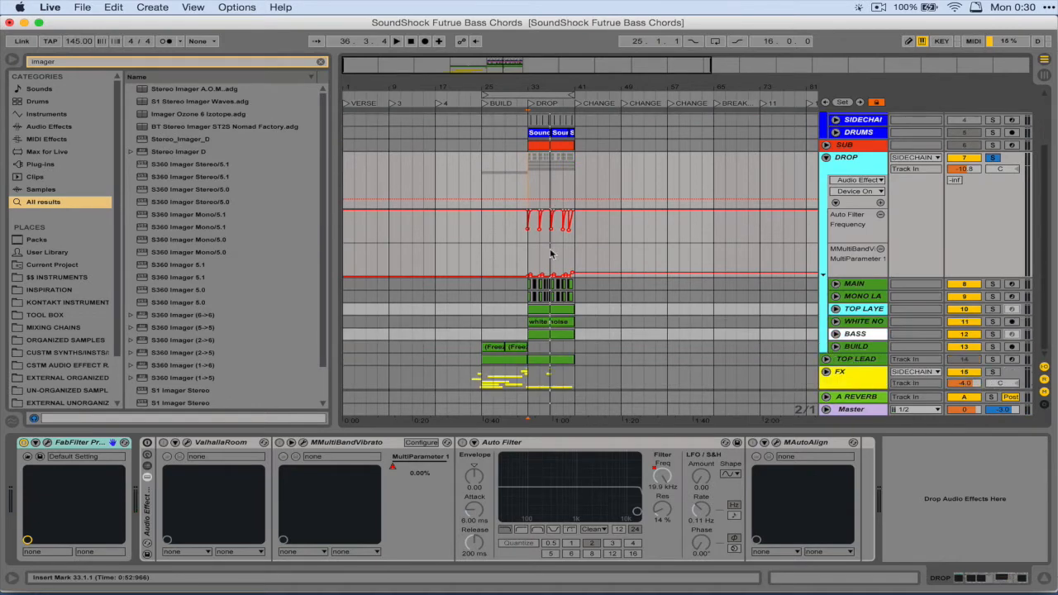
click(865, 285)
click(836, 284)
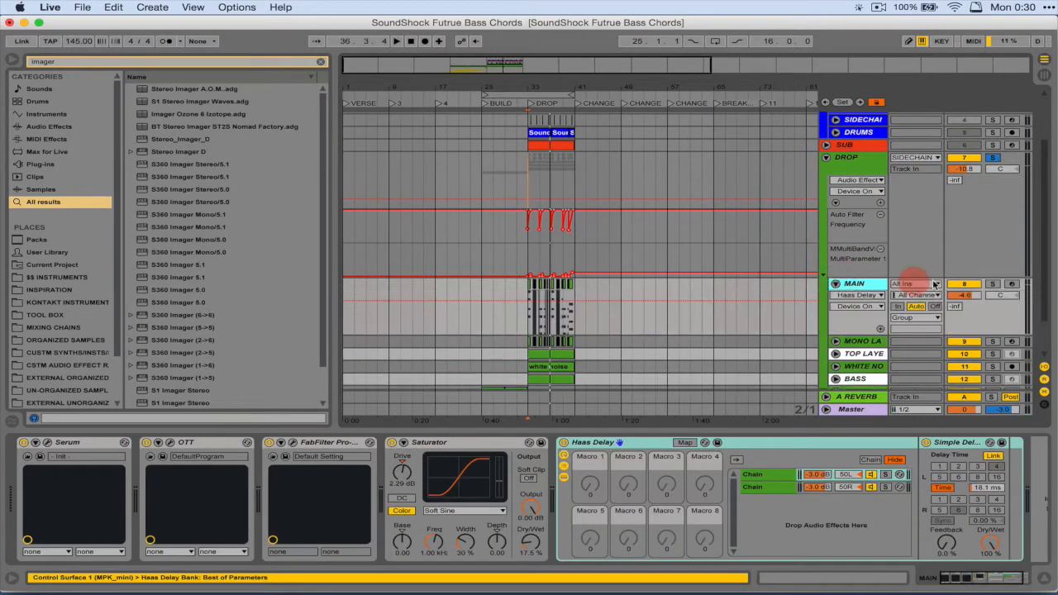
click(992, 284)
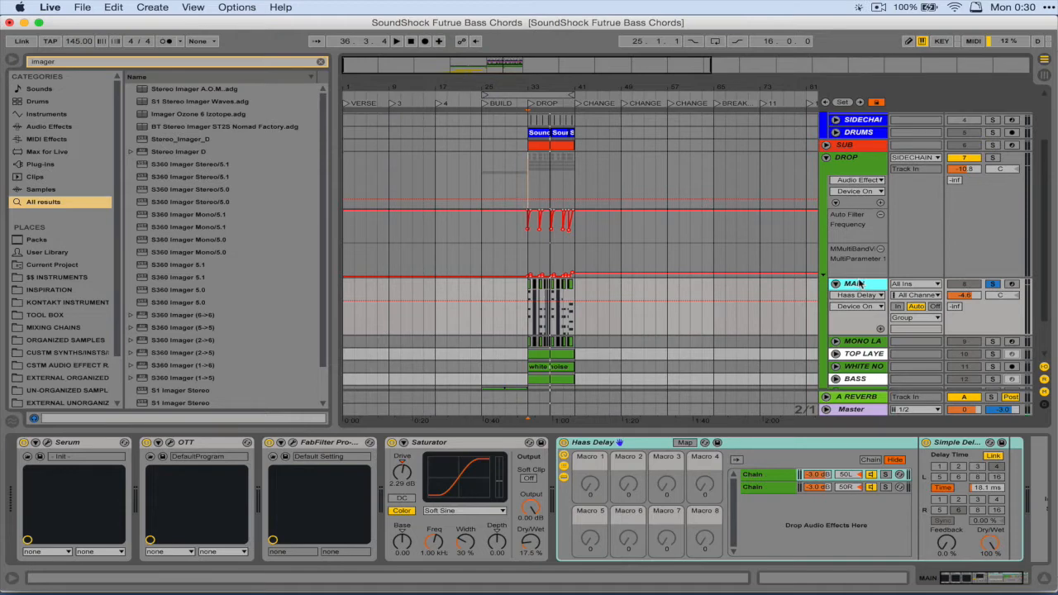
- Inspect the oscillator and effects pages of the Serum instrument on the MAIN track, and close its window
click(46, 442)
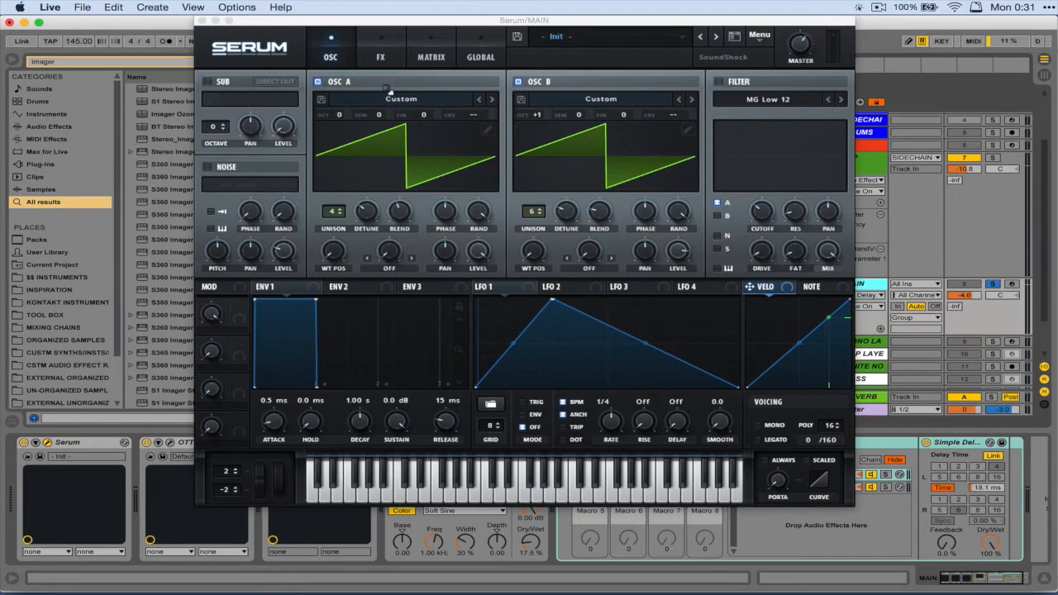
click(364, 55)
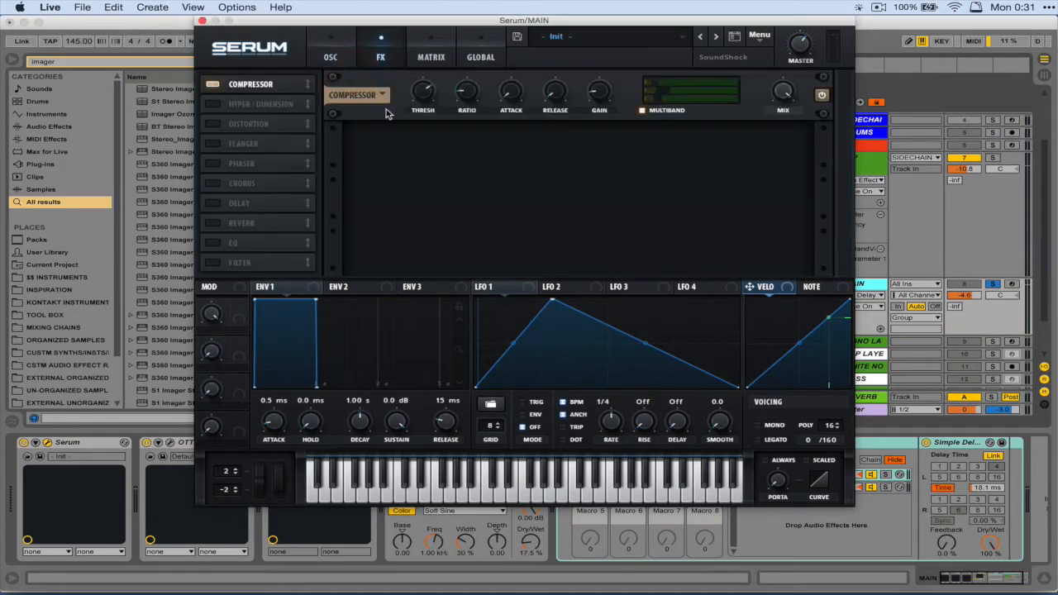
click(348, 47)
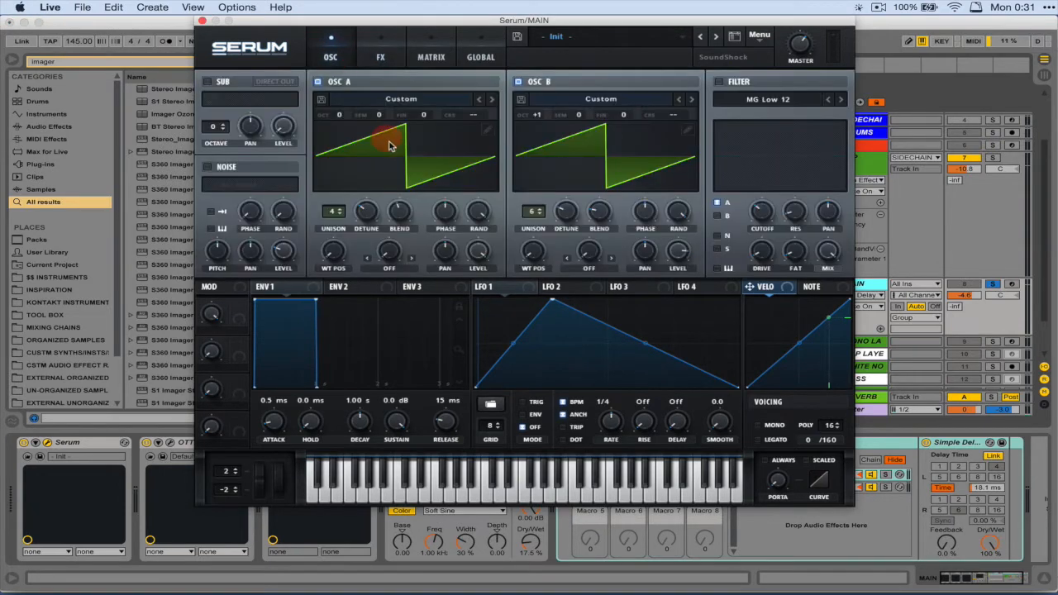
click(203, 22)
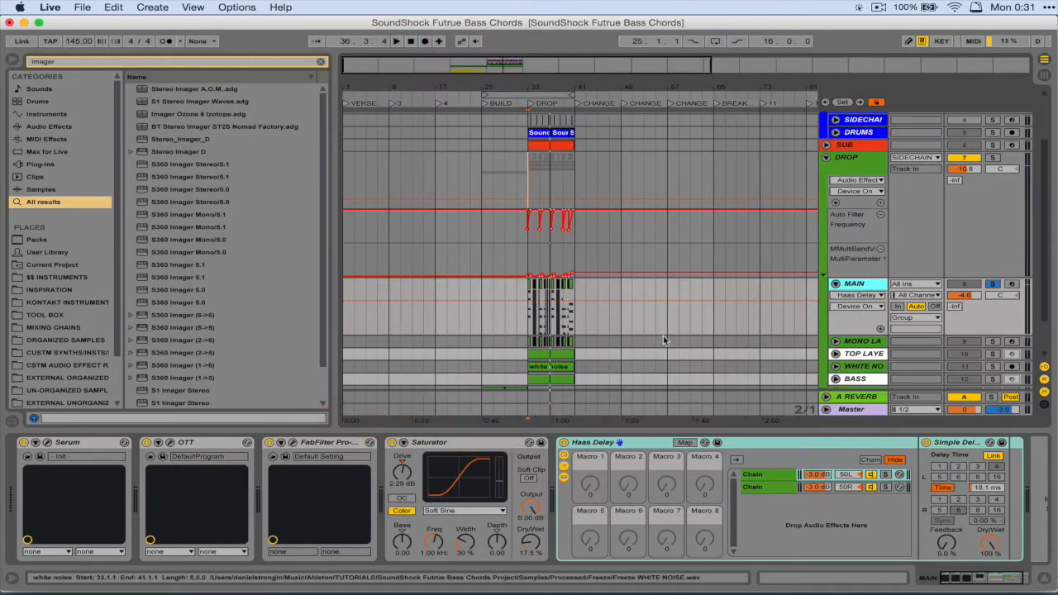
- Play the soloed MAIN chords from the start of the drop
click(992, 285)
key(space)
key(space)
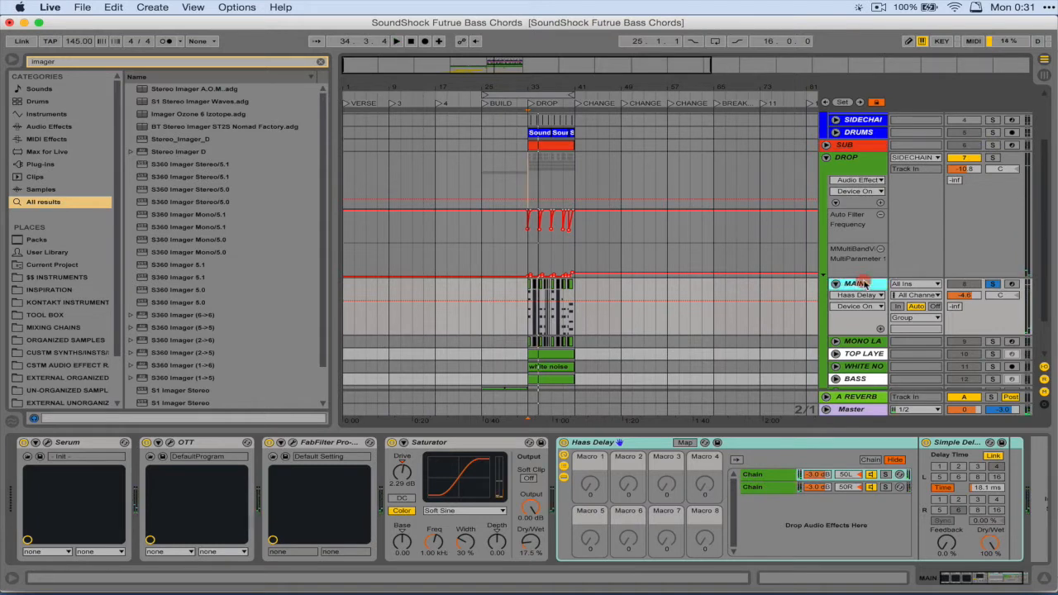
- Review OTT on the MAIN track, inspect the FabFilter Pro-Q 2 equalizer curve, and close the equalizer window
click(187, 444)
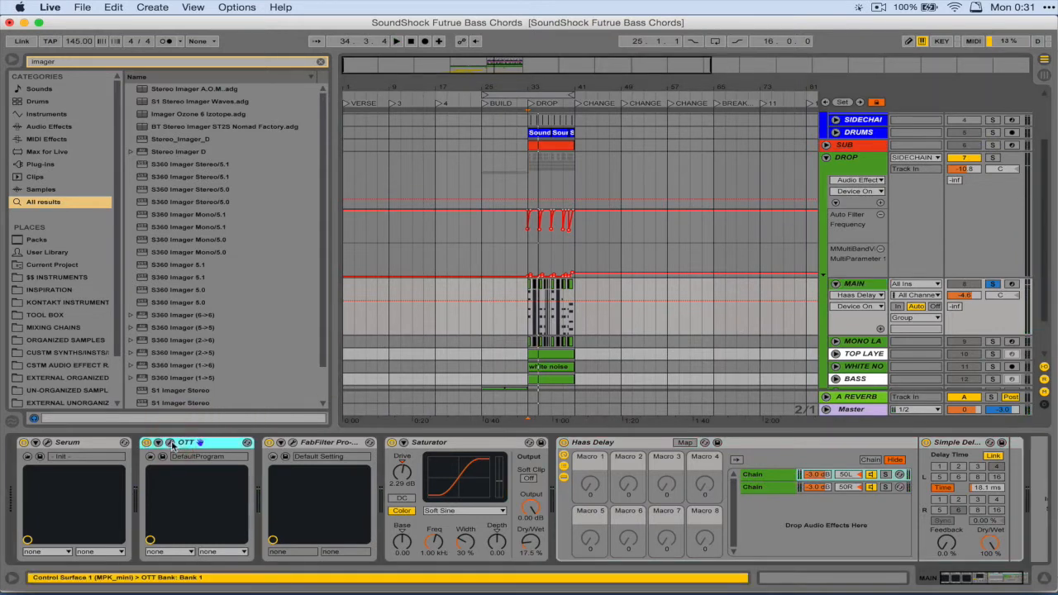
click(335, 444)
click(282, 443)
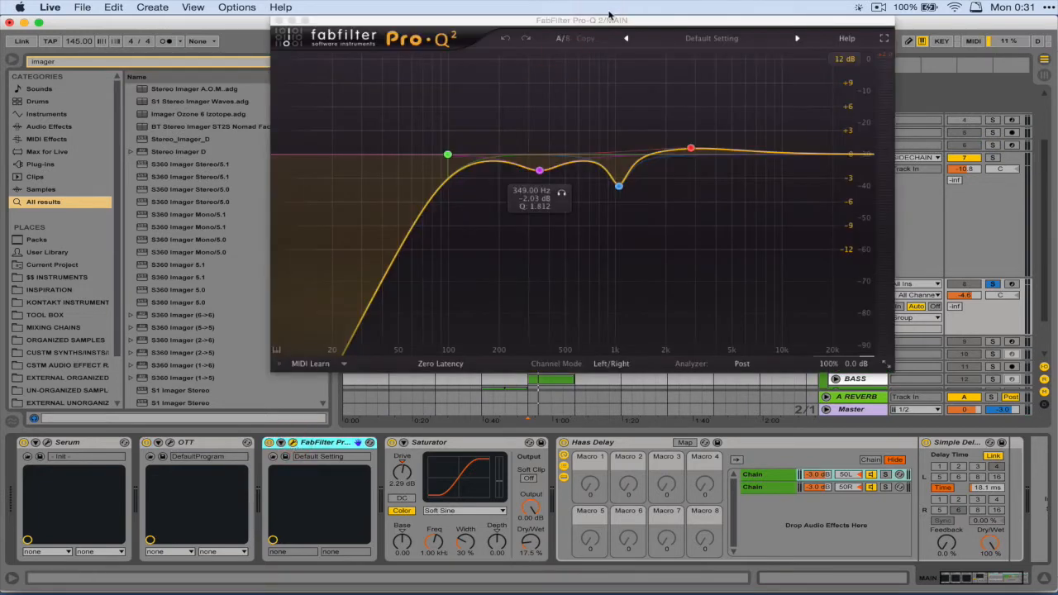
drag(598, 24, 576, 39)
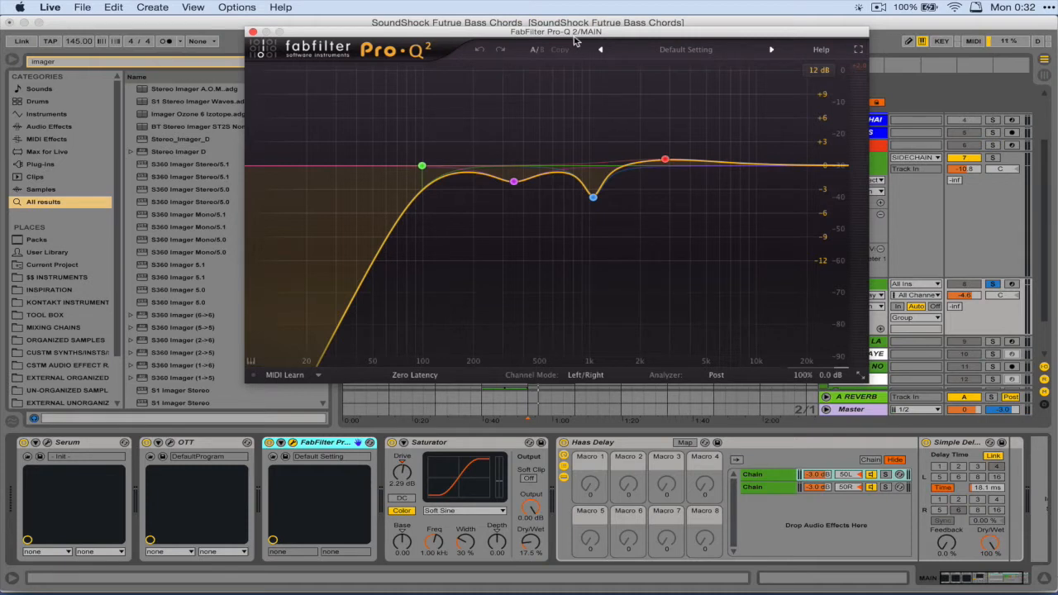
drag(534, 32, 520, 32)
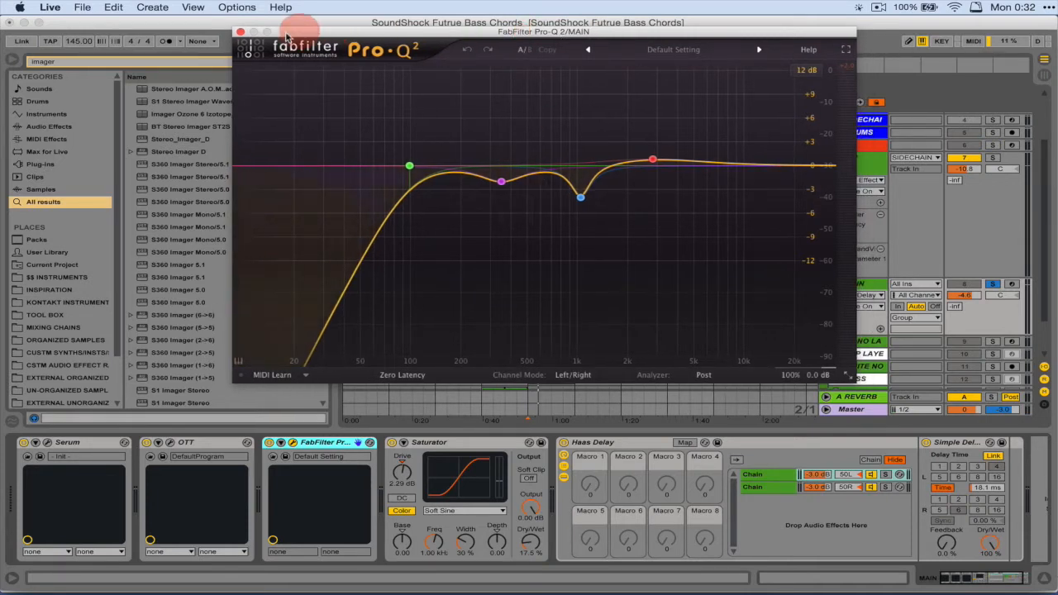
click(241, 32)
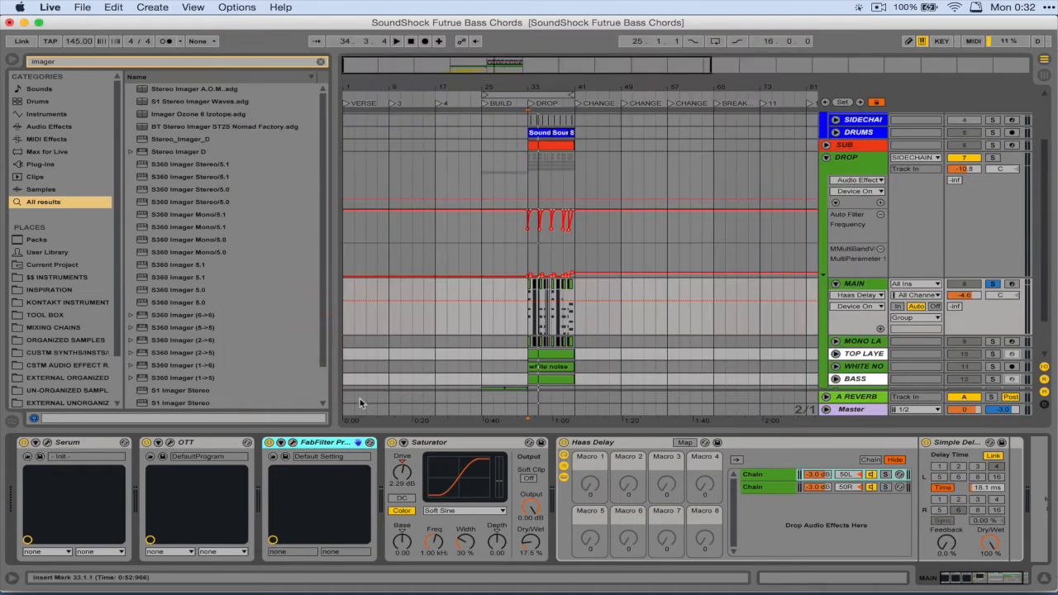
- Review the MAIN track's Saturator and the Haas Delay rack, comparing its 50L and 50R chains
click(459, 443)
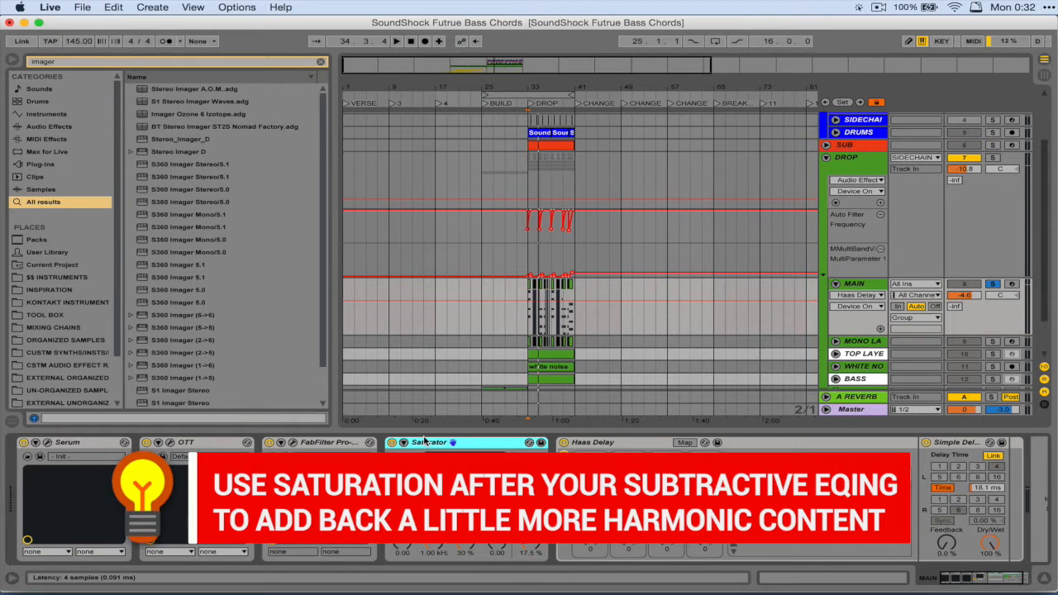
click(595, 443)
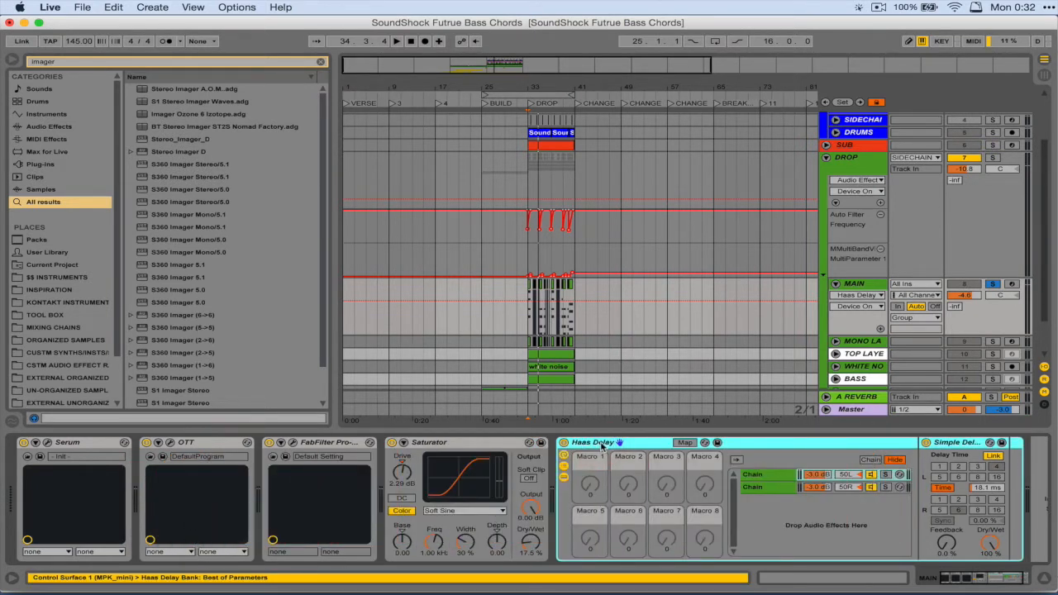
scroll(603, 446, right, 3)
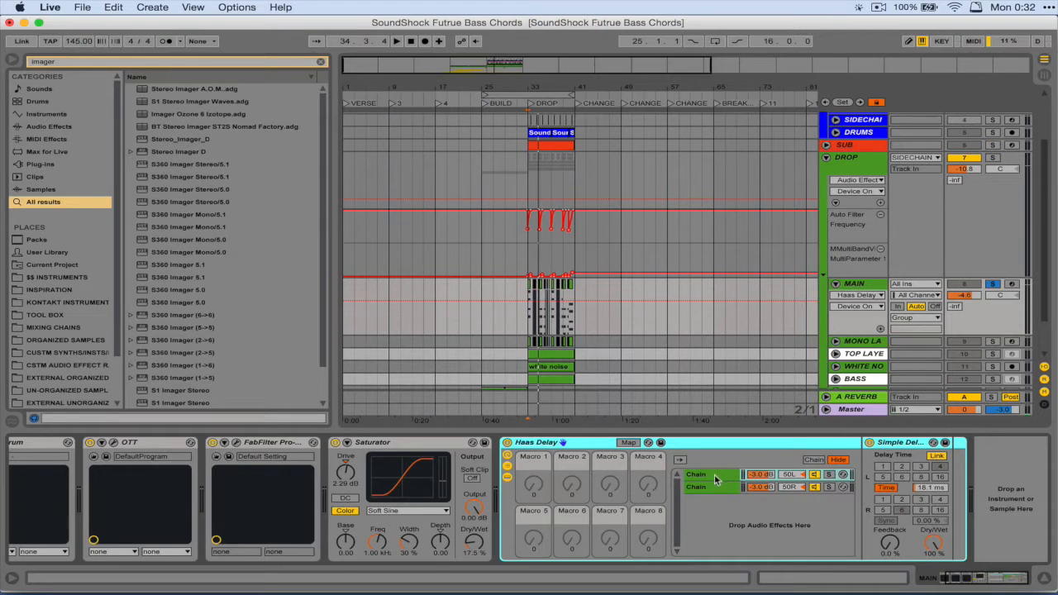
click(716, 477)
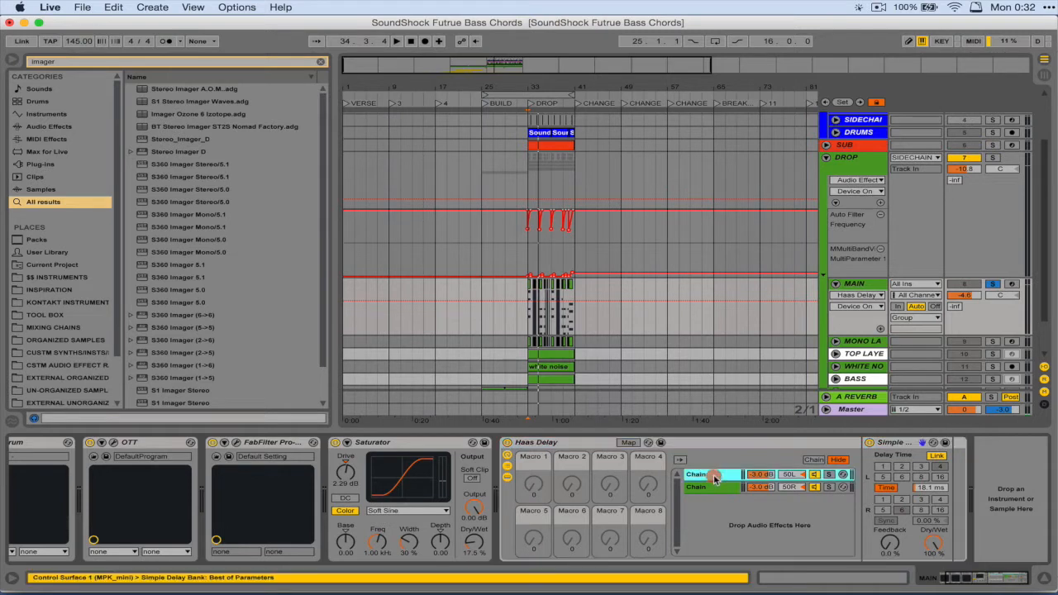
click(795, 487)
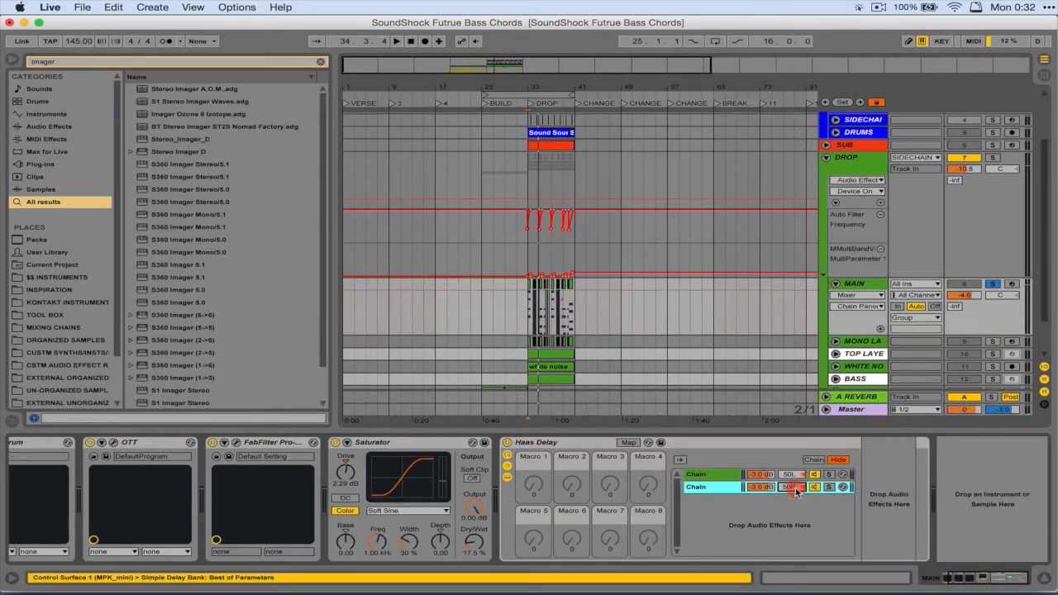
click(728, 477)
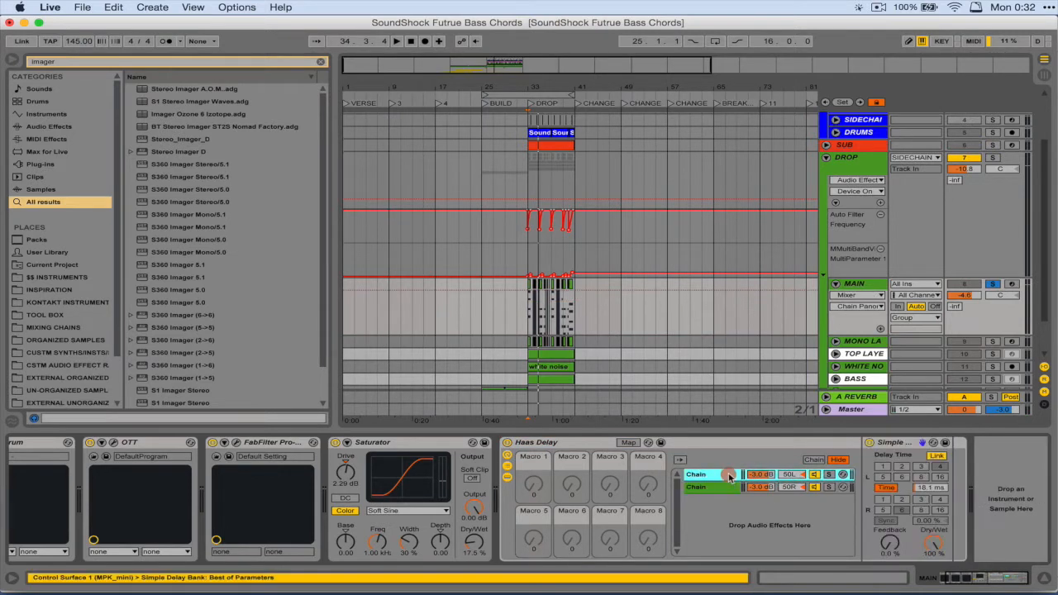
- Select the Simple Delay in the Haas Delay's 50L chain and listen to the MAIN chords with the rack enabled
click(891, 445)
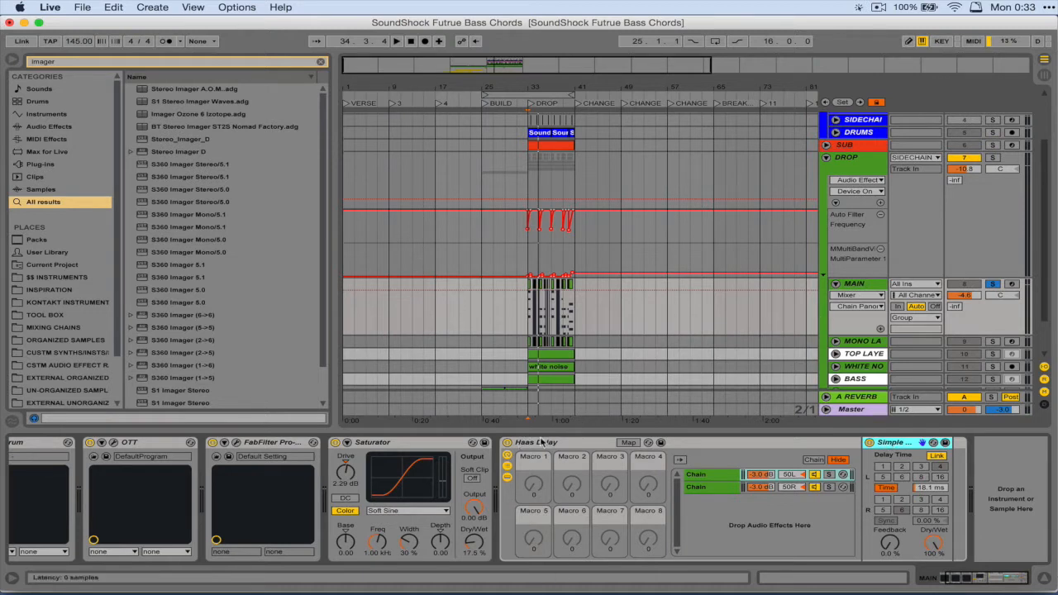
key(space)
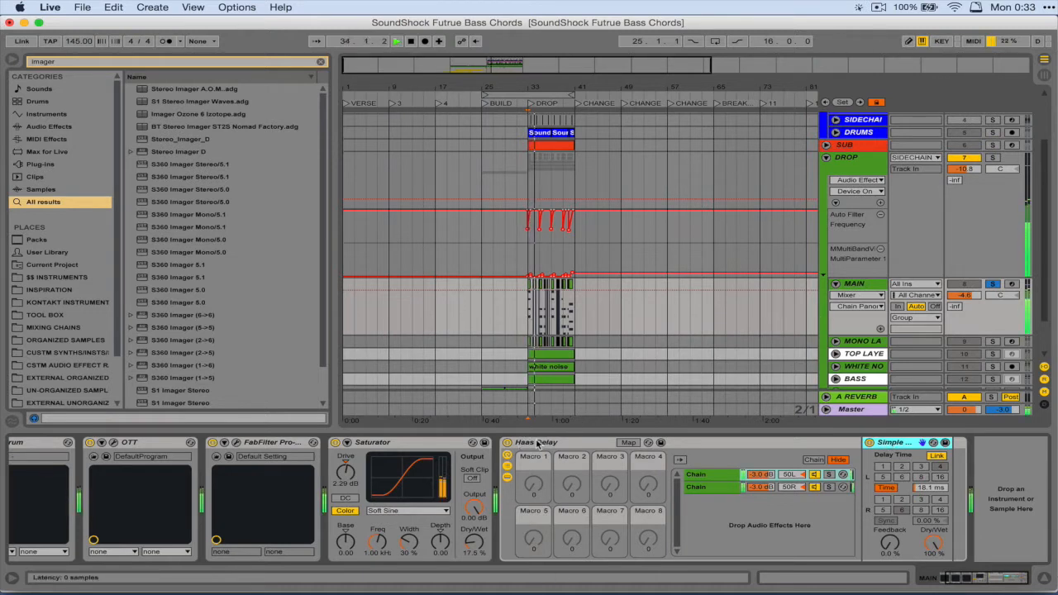
key(space)
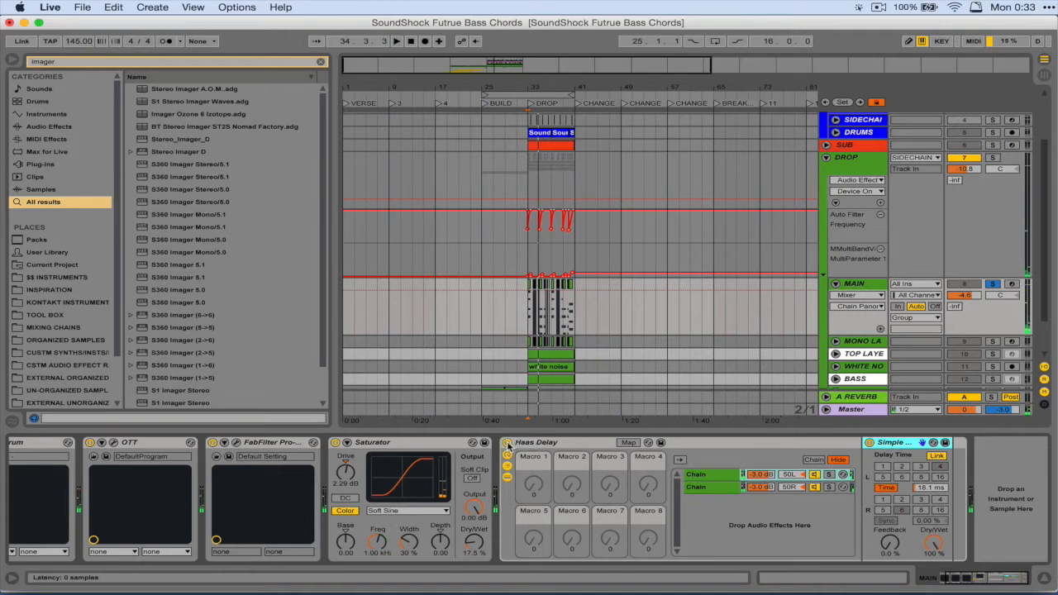
- Bypass the Haas Delay rack and play the MAIN chords to hear them without it
click(507, 445)
key(space)
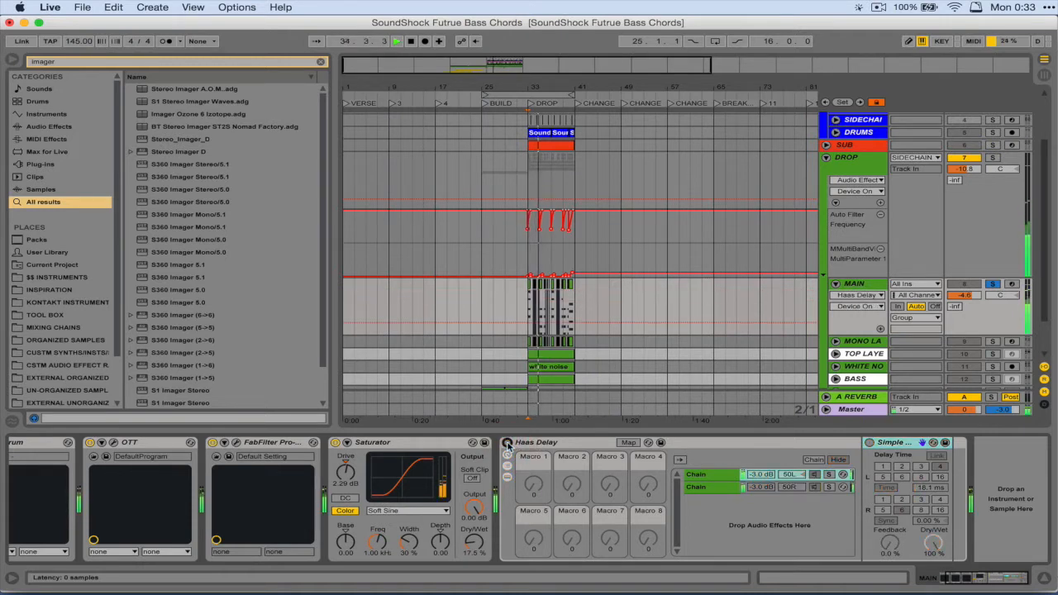
key(space)
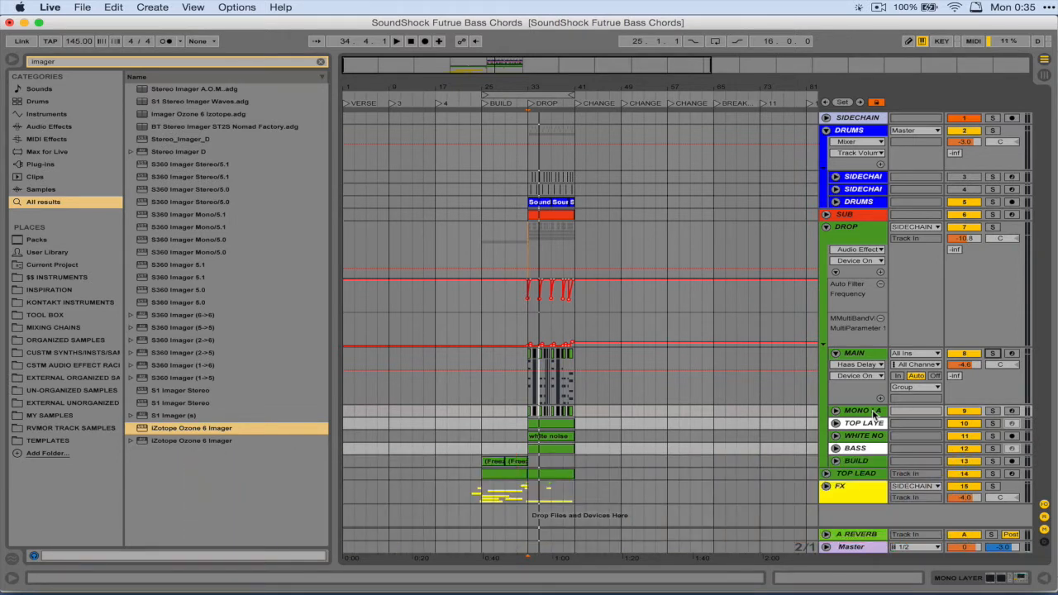
- Listen to the MAIN track soloed, and solo and unfold the MONO LAYER track to hear it alone
click(992, 353)
key(space)
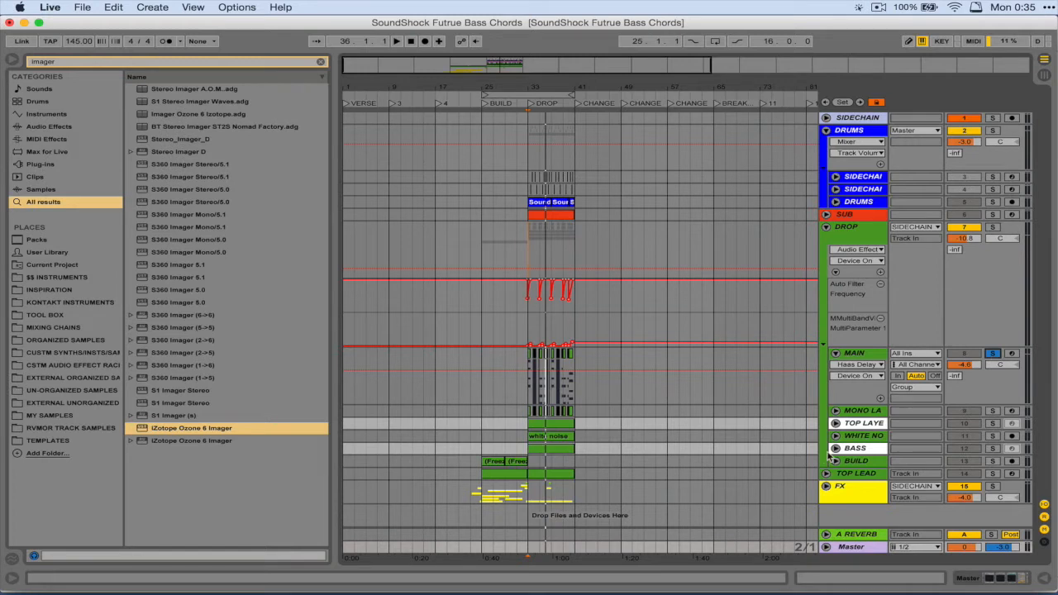
click(859, 410)
click(992, 411)
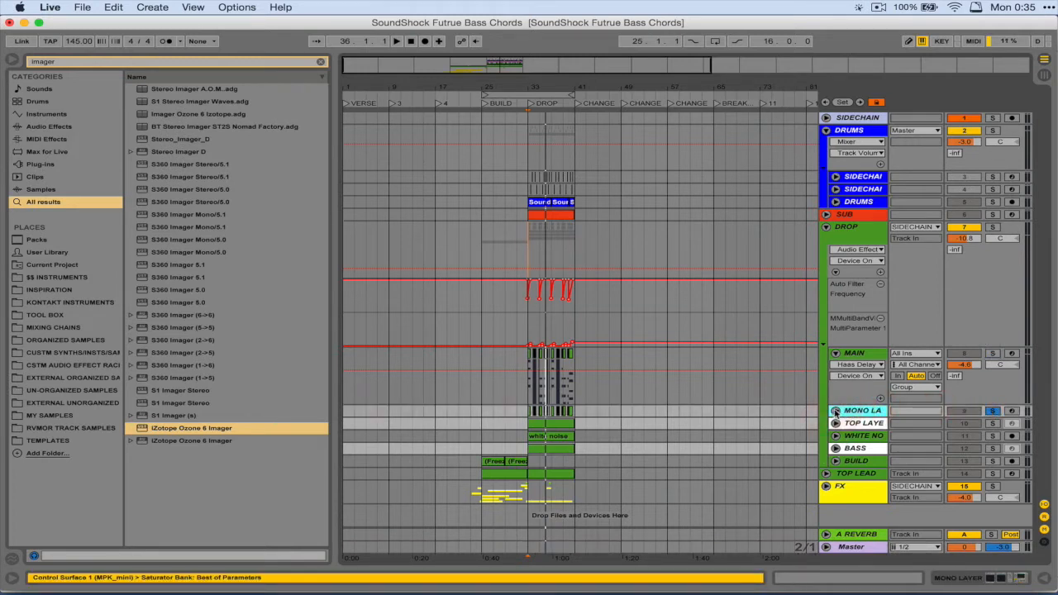
click(835, 410)
key(space)
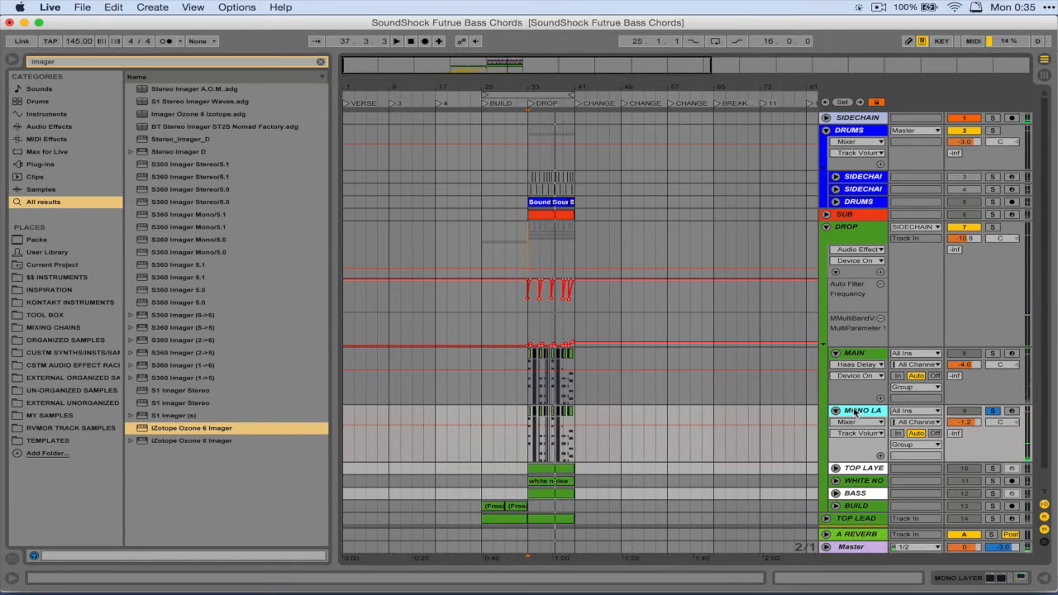
- Show the MONO LAYER's devices and inspect its Serum patch's oscillators, ENV 2 envelope and noise level modulation
double_click(855, 411)
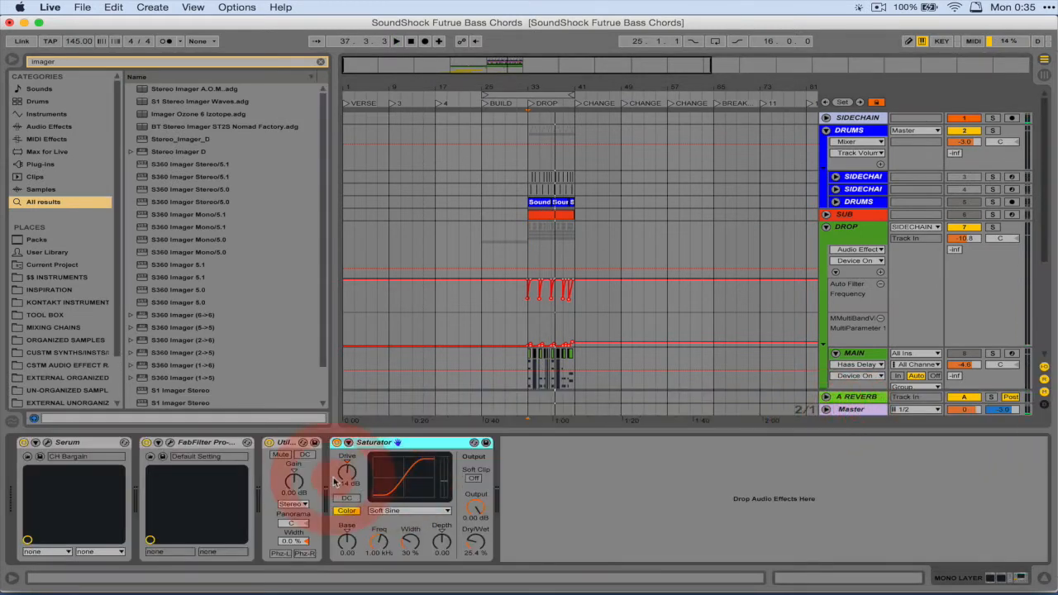
click(89, 446)
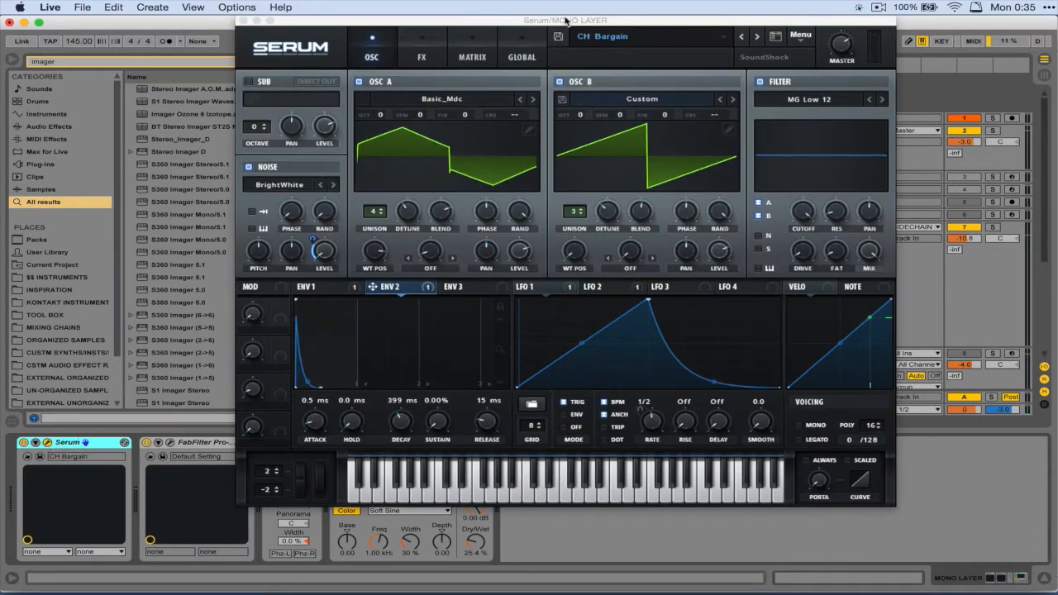
click(451, 149)
click(455, 156)
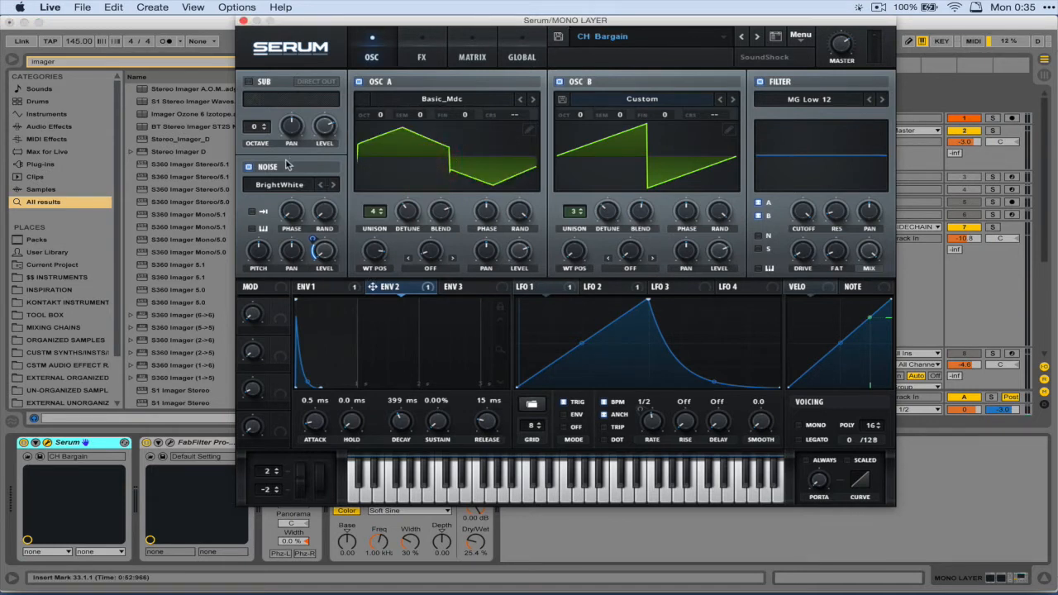
click(405, 292)
drag(313, 247, 329, 239)
- Review the compressor and EQ among the MONO LAYER patch's Serum effects, and close the Serum window
click(423, 48)
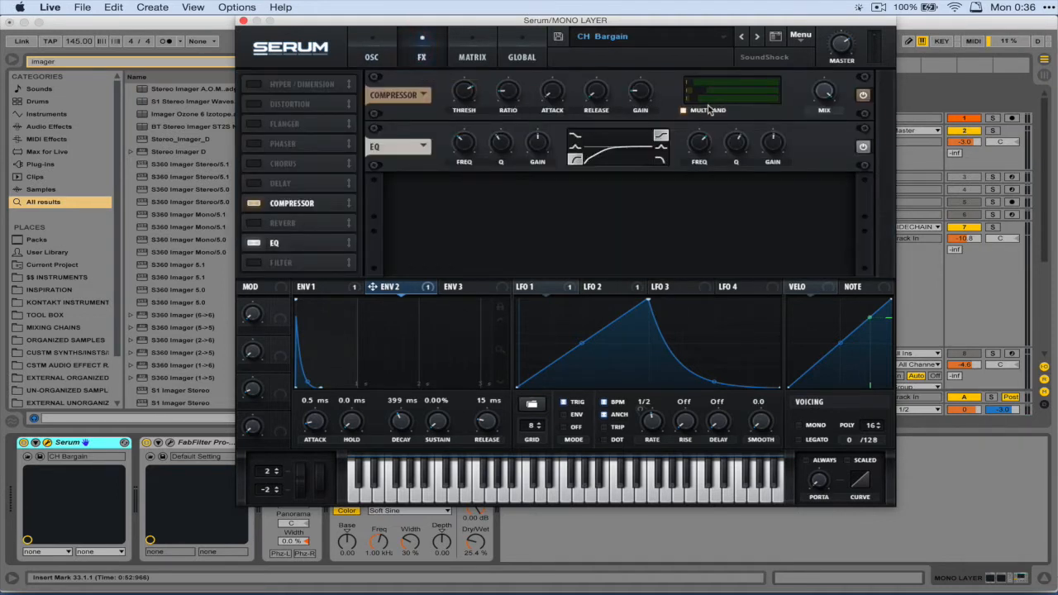
click(827, 136)
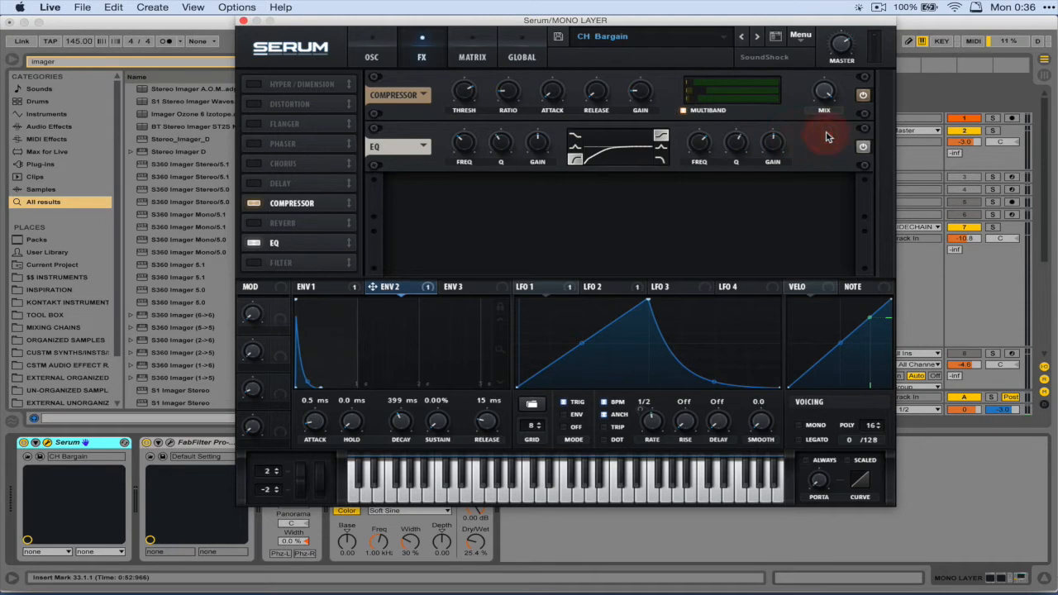
click(374, 42)
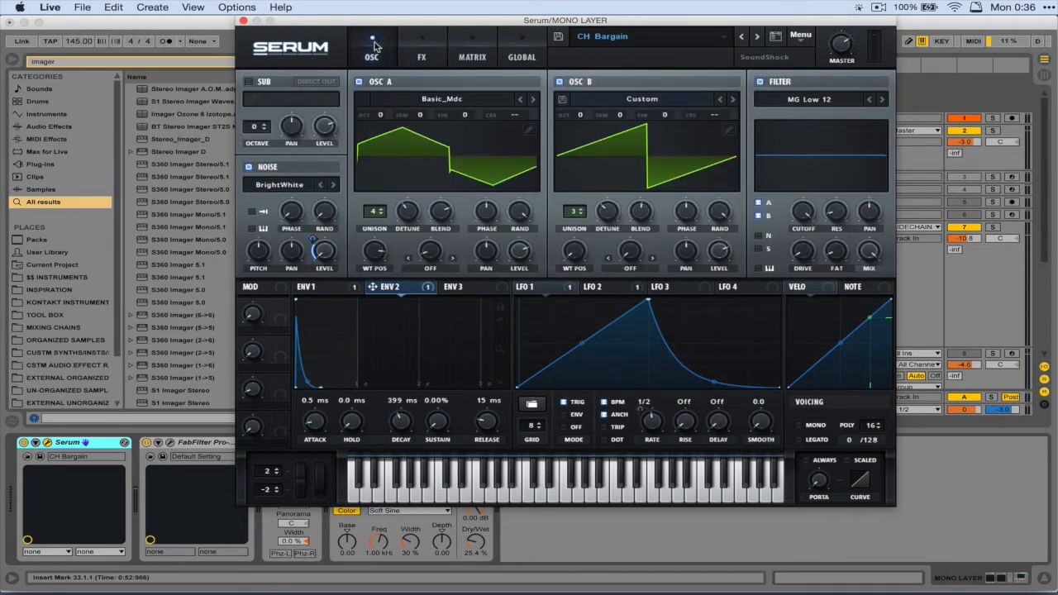
click(243, 21)
- Review the MONO LAYER's FabFilter Pro-Q 2, the Utility's stereo width and the Saturator
click(190, 443)
click(172, 443)
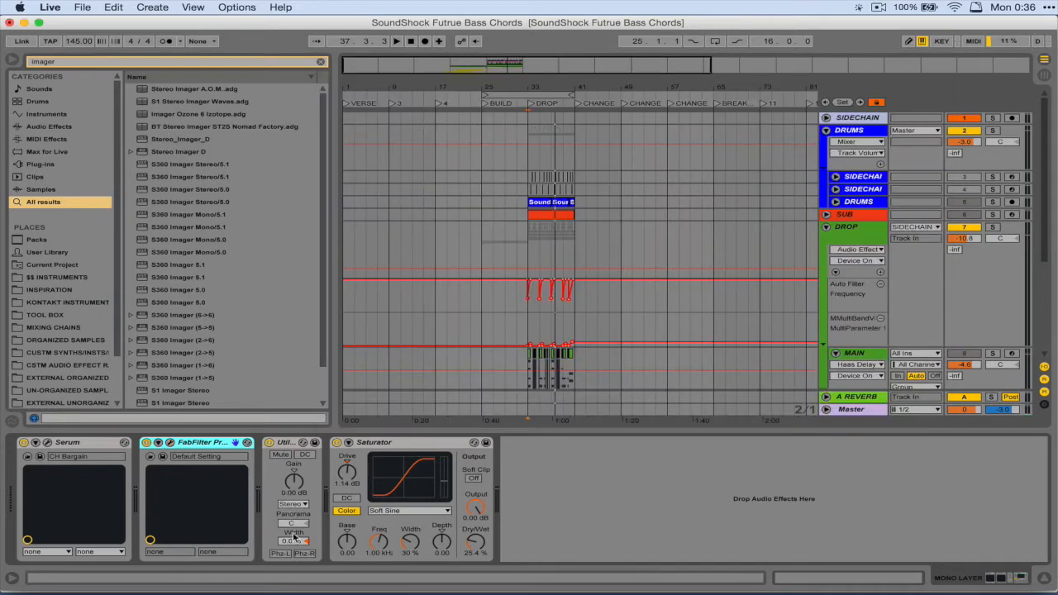
click(294, 542)
click(294, 542)
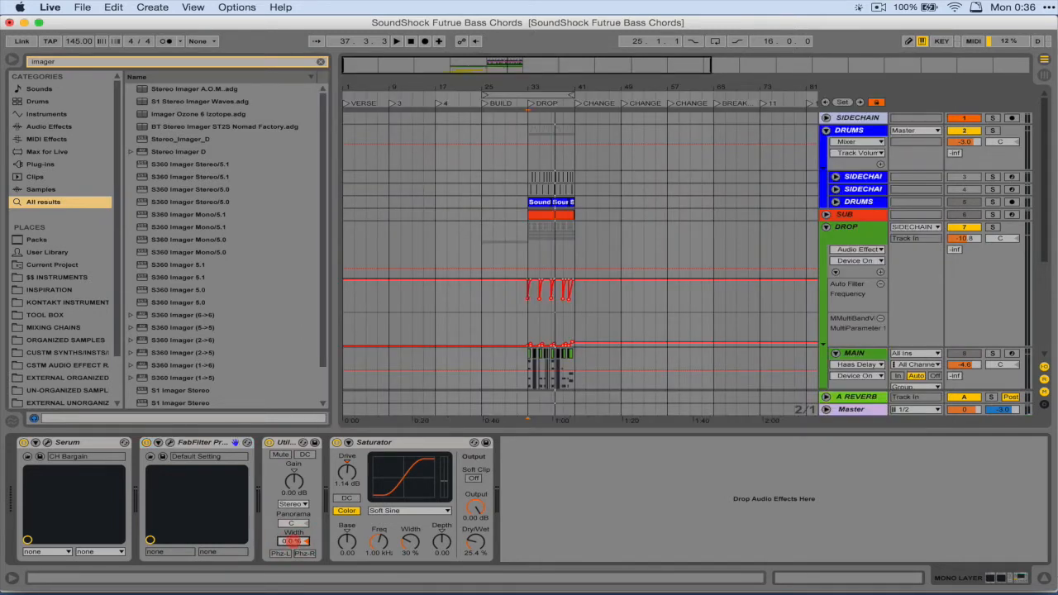
click(289, 443)
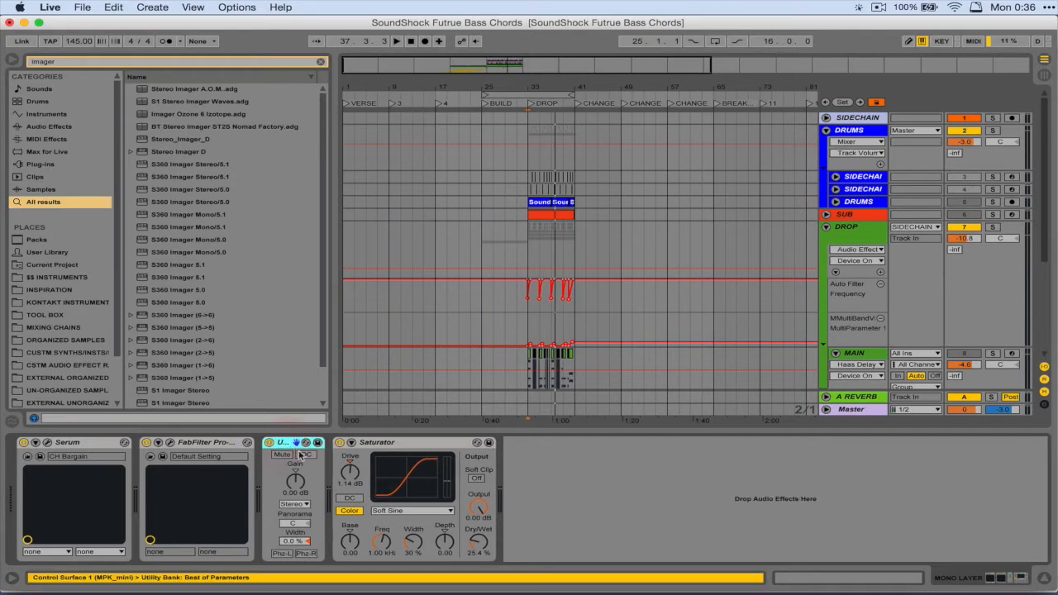
click(389, 443)
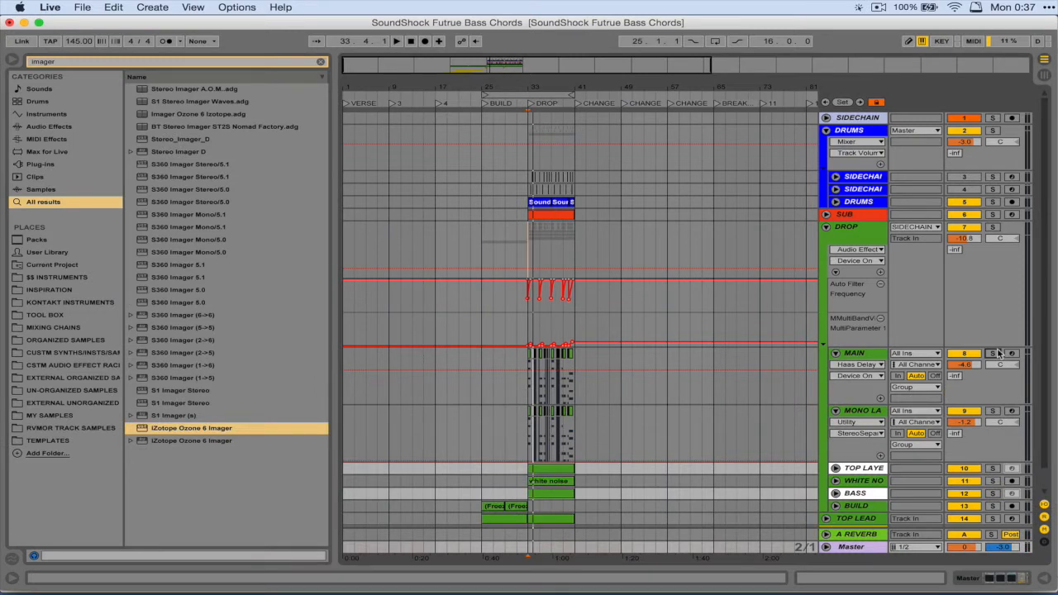
- Solo MAIN and MONO LAYER together and play the drop to hear both layers combined
click(991, 352)
key(space)
click(992, 411)
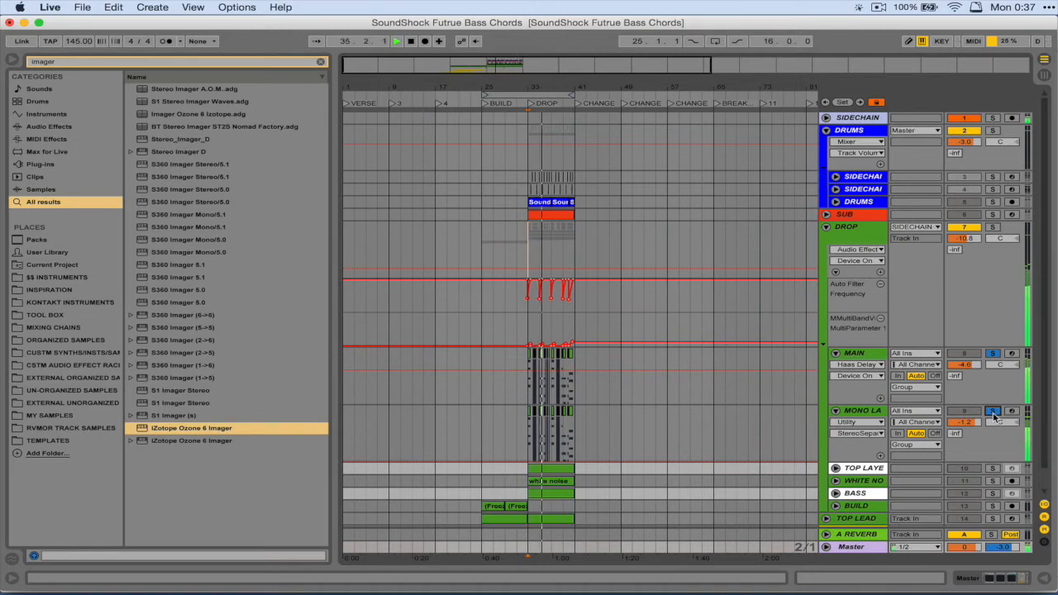
key(space)
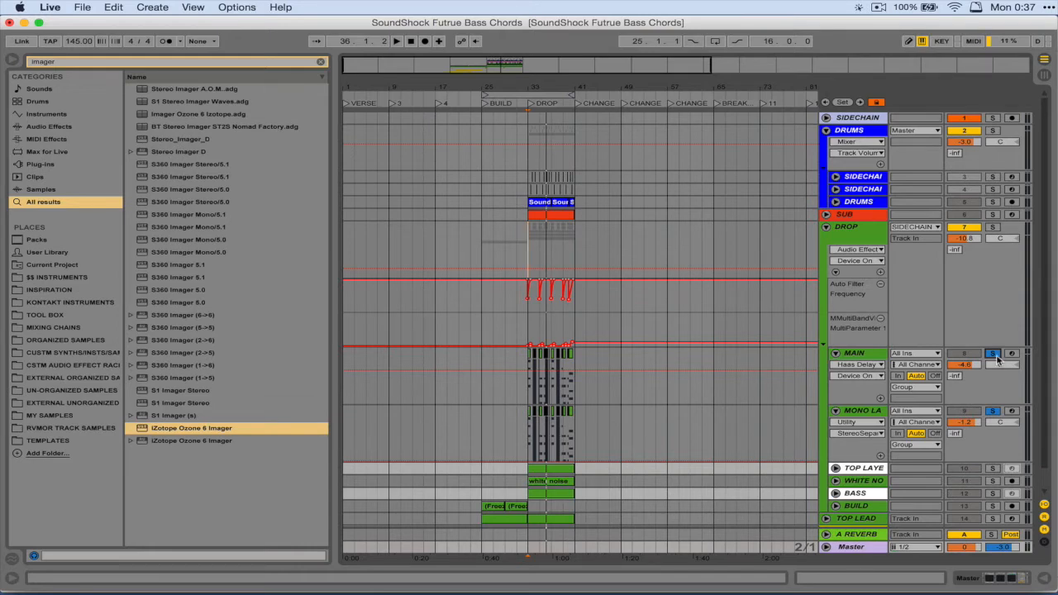
- Clear the solos on MAIN and MONO LAYER, and recolour the TOP LAYER track green
click(992, 354)
scroll(919, 413, down, 1)
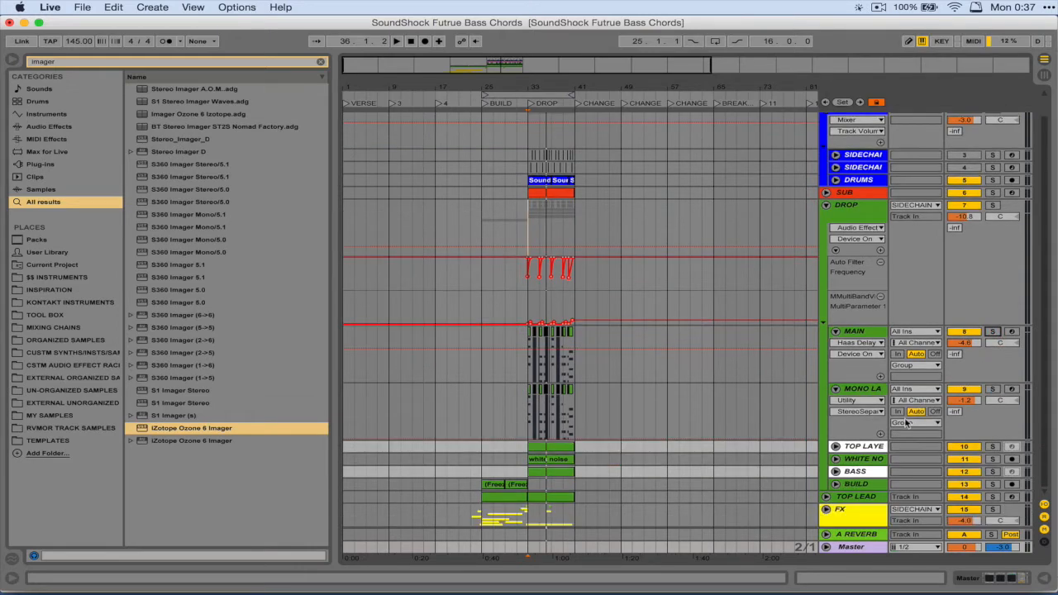
right_click(859, 447)
click(885, 236)
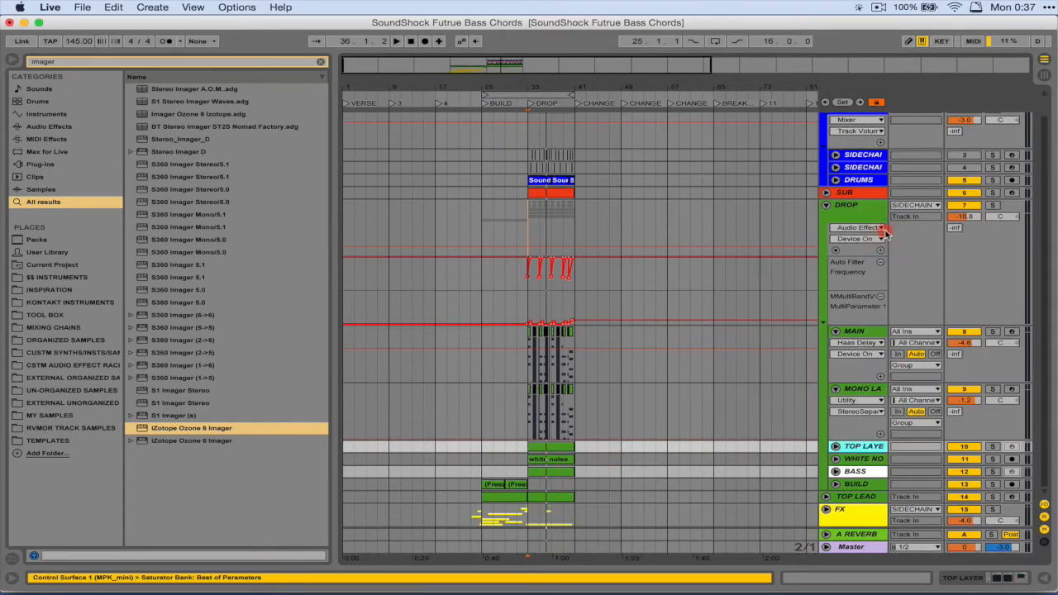
right_click(851, 444)
click(884, 234)
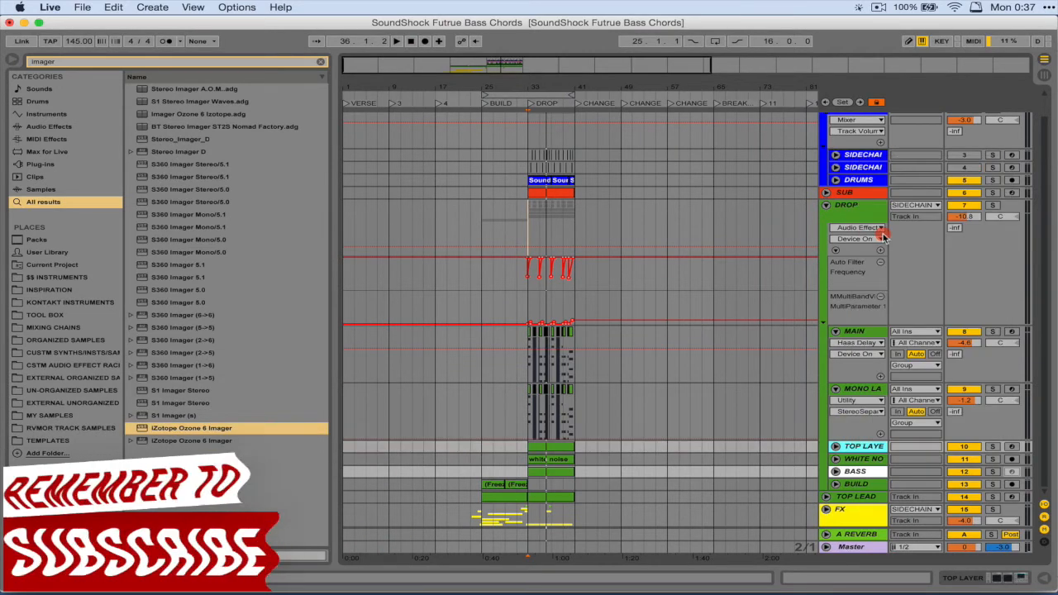
- Unfold and solo the TOP LAYER track, show its devices, and play its clip from the start of the drop
click(836, 447)
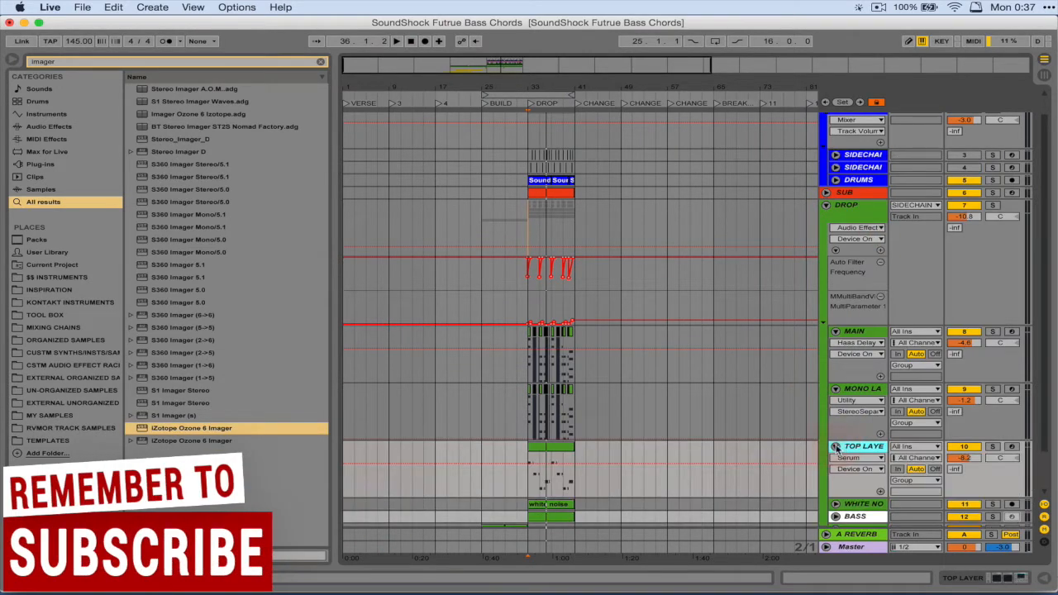
scroll(579, 413, down, 2)
click(547, 405)
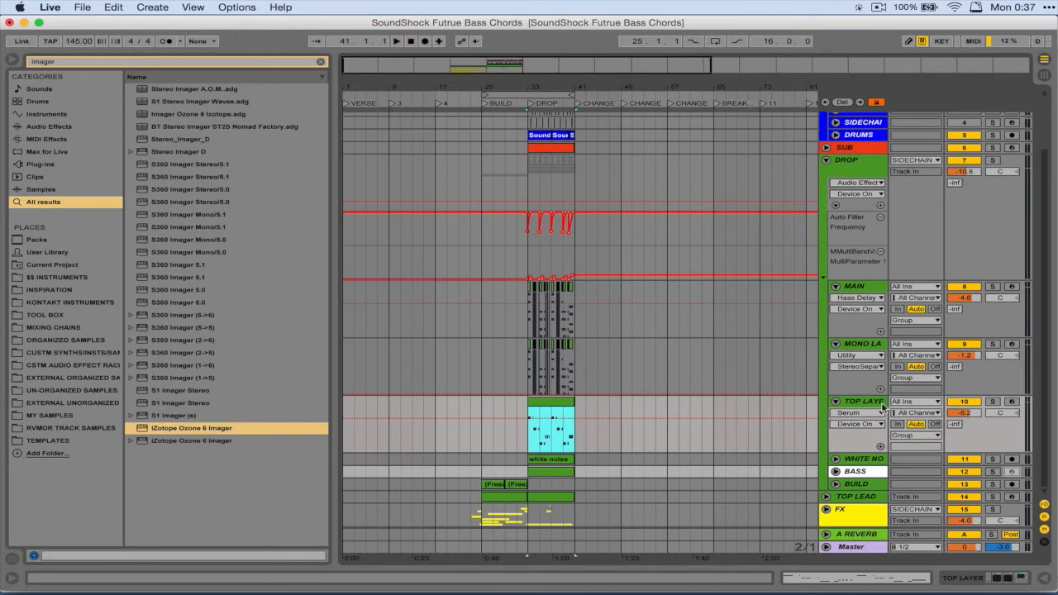
click(995, 403)
key(space)
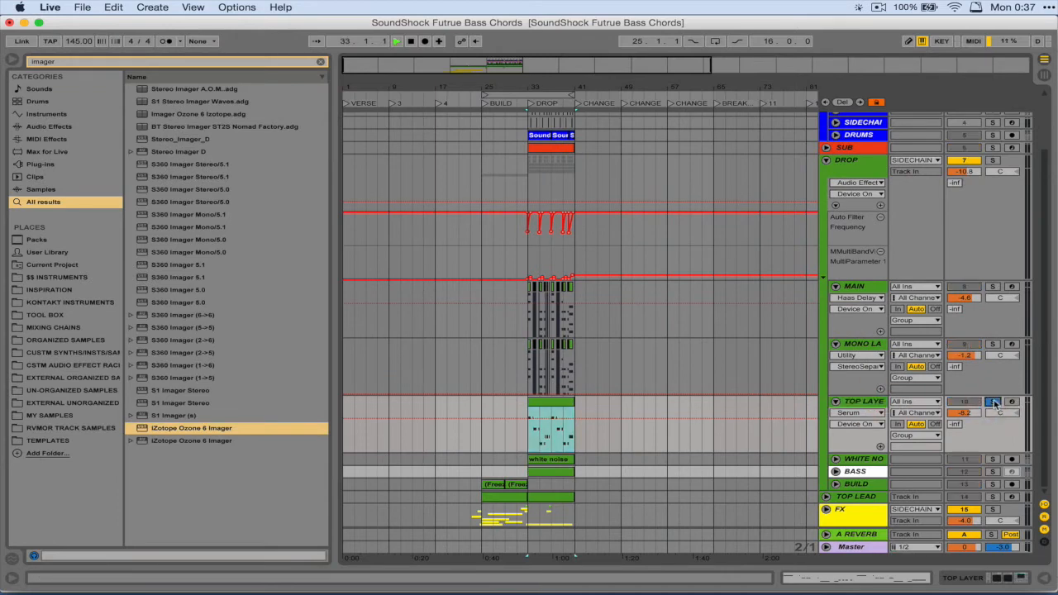
double_click(859, 401)
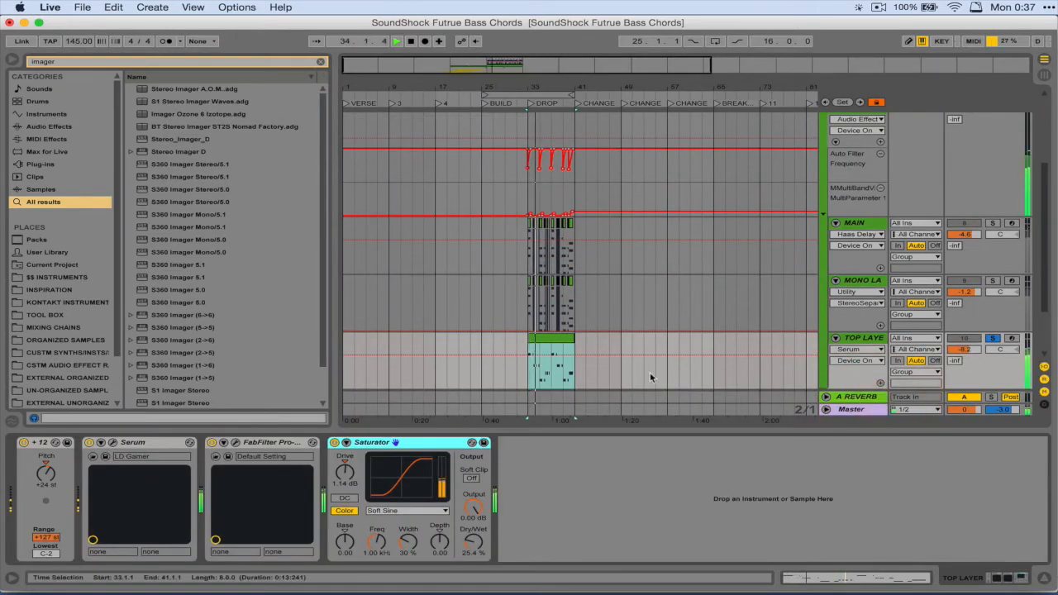
scroll(650, 377, down, 3)
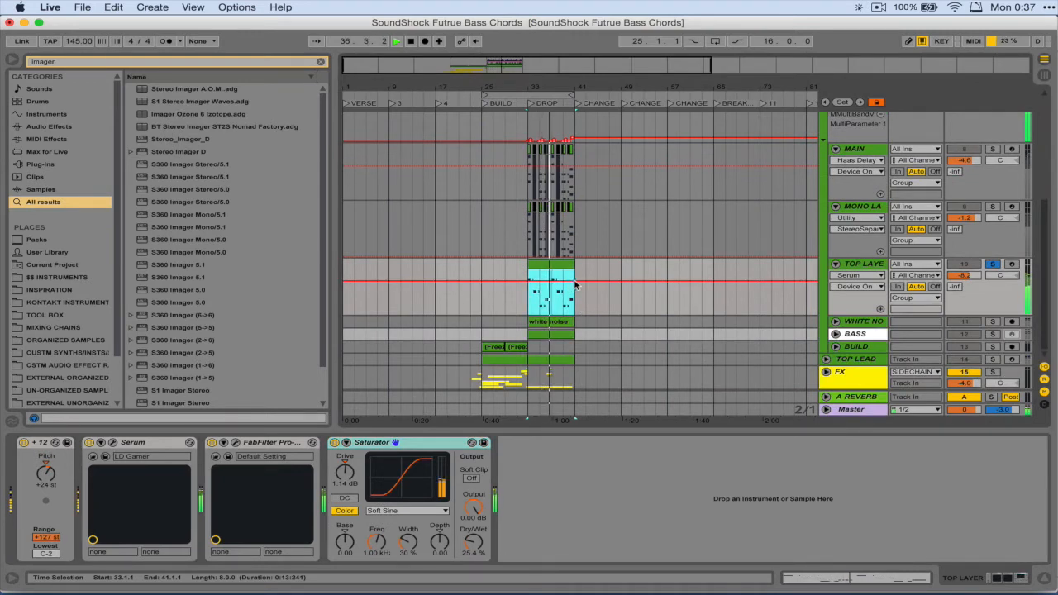
key(space)
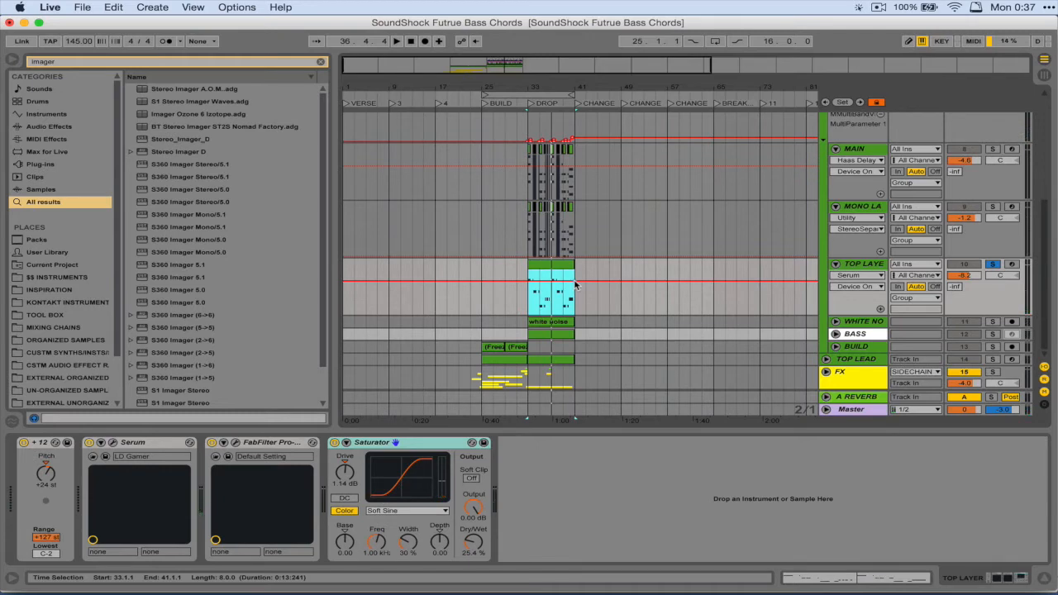
- Inspect the oscillators in the TOP LAYER's Serum patch and set oscillator A's wavetable position to 131
click(120, 444)
click(112, 442)
click(691, 154)
click(691, 155)
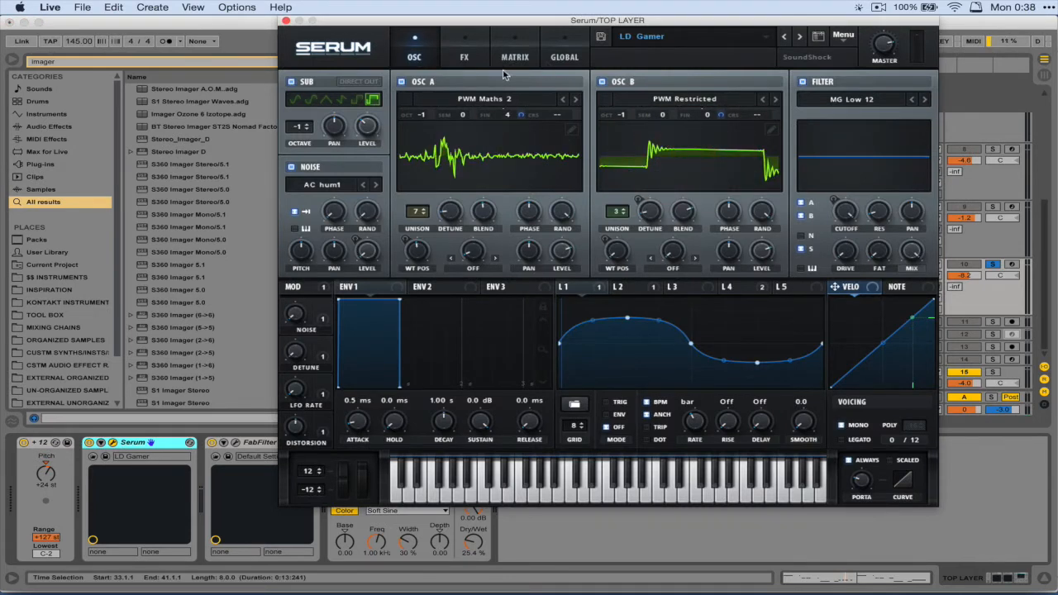
drag(418, 255, 420, 257)
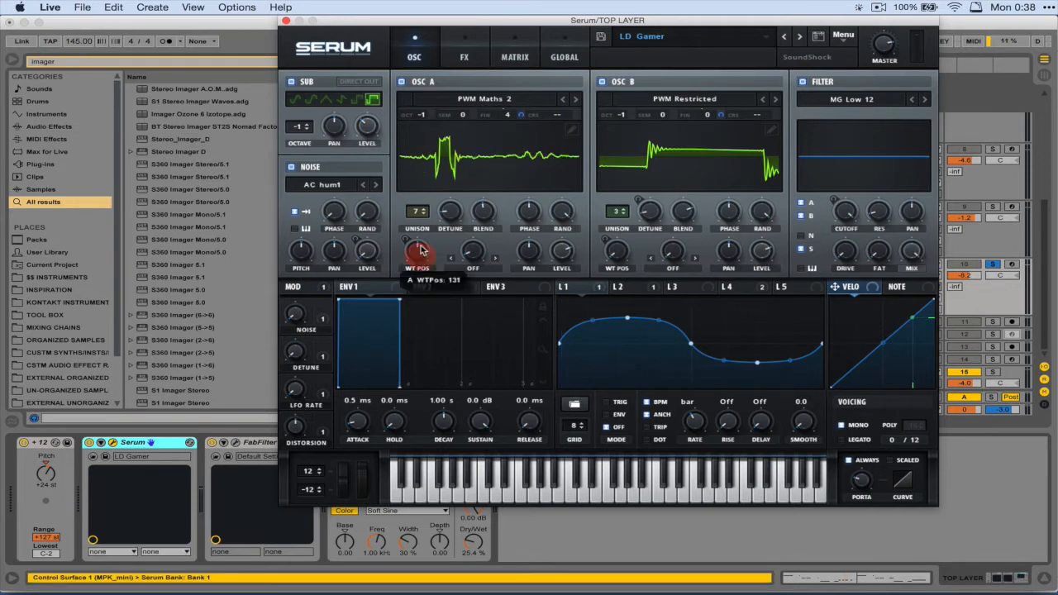
- Review the distortion, compressor and EQ in the TOP LAYER's Serum effects, and close the Serum window
click(460, 51)
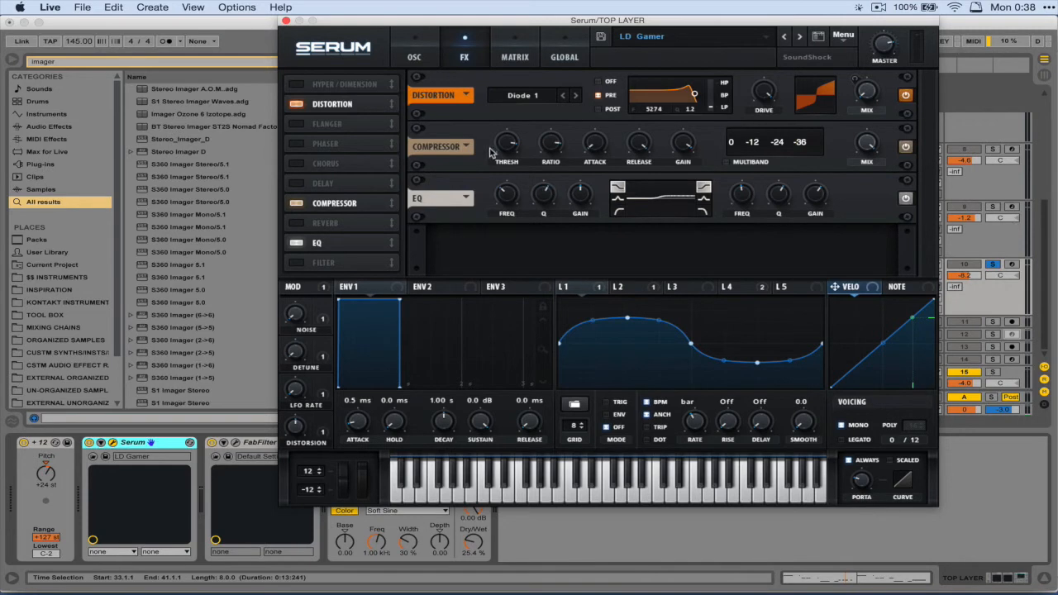
click(415, 56)
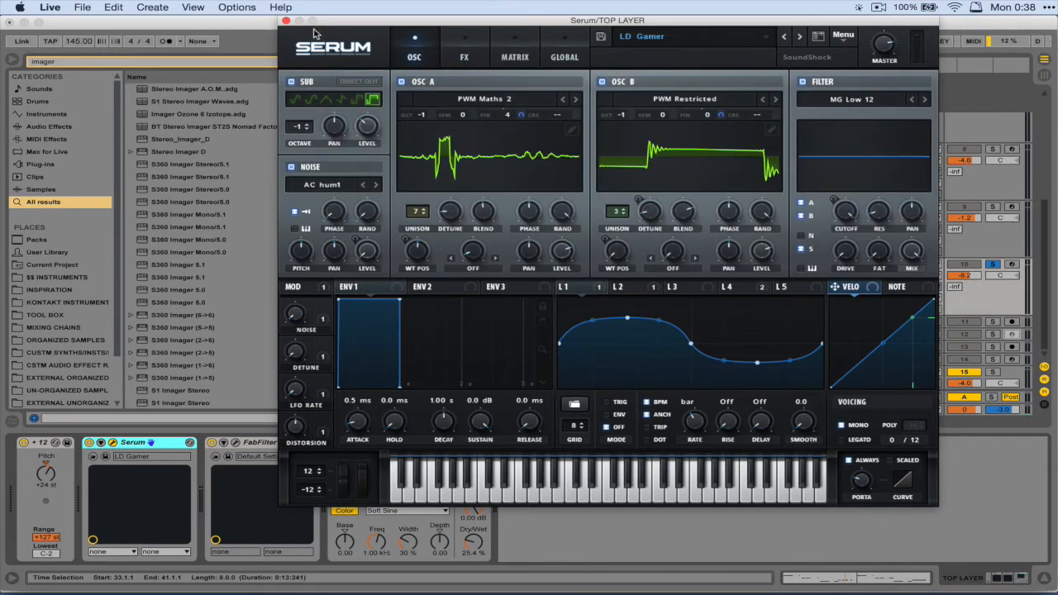
click(286, 20)
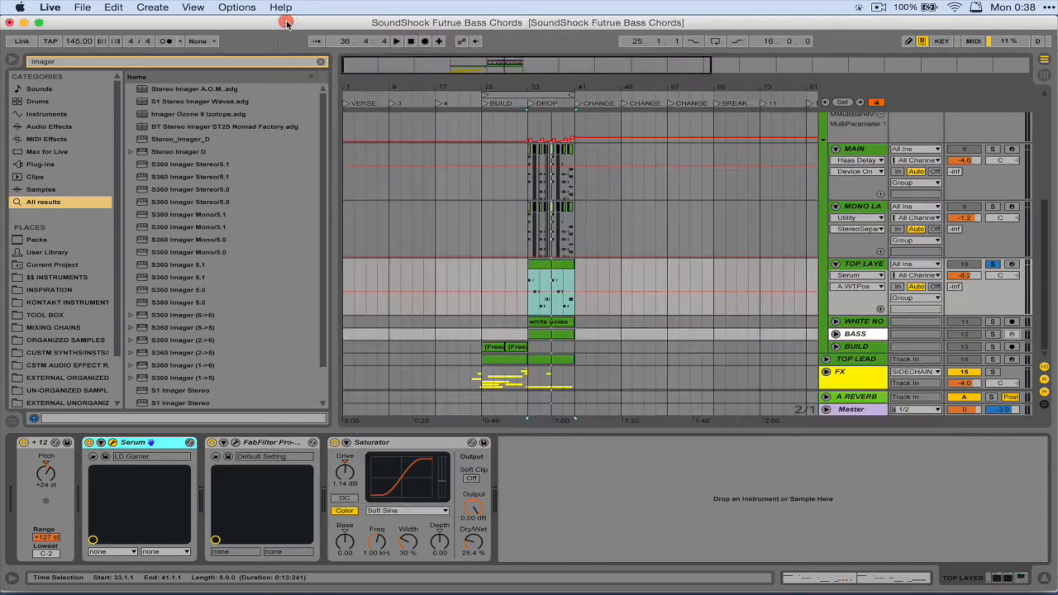
- Inspect the TOP LAYER's FabFilter Pro-Q 2 curve, close the equalizer window, and review the Saturator
click(237, 446)
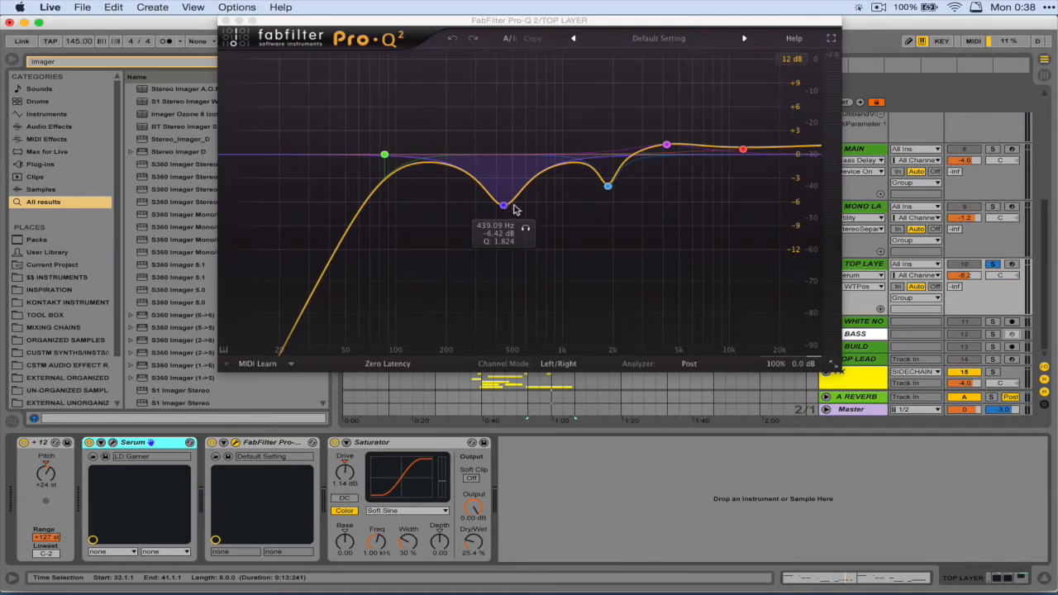
drag(456, 25, 488, 25)
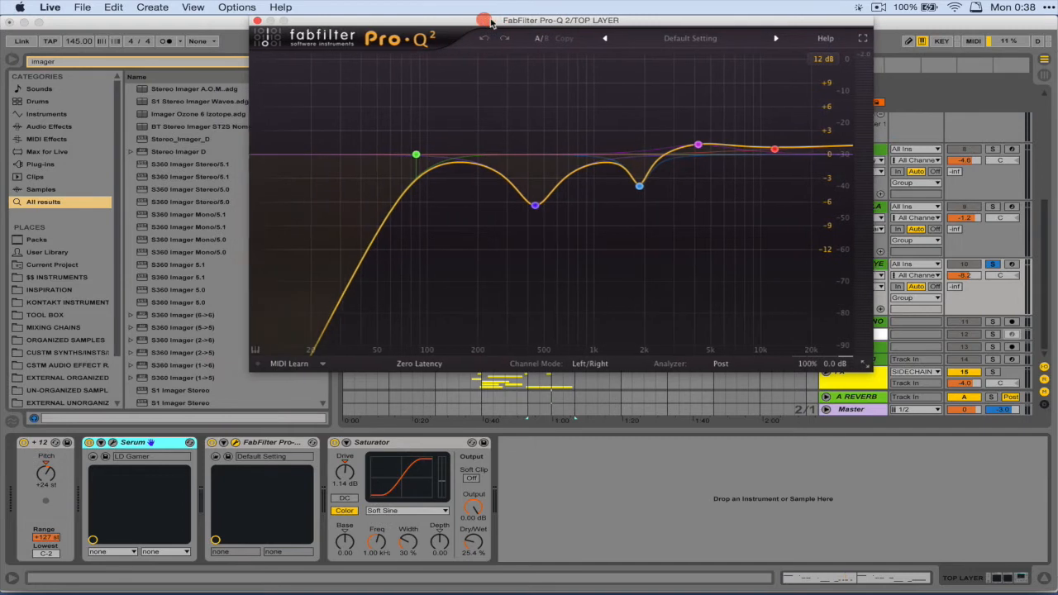
click(257, 20)
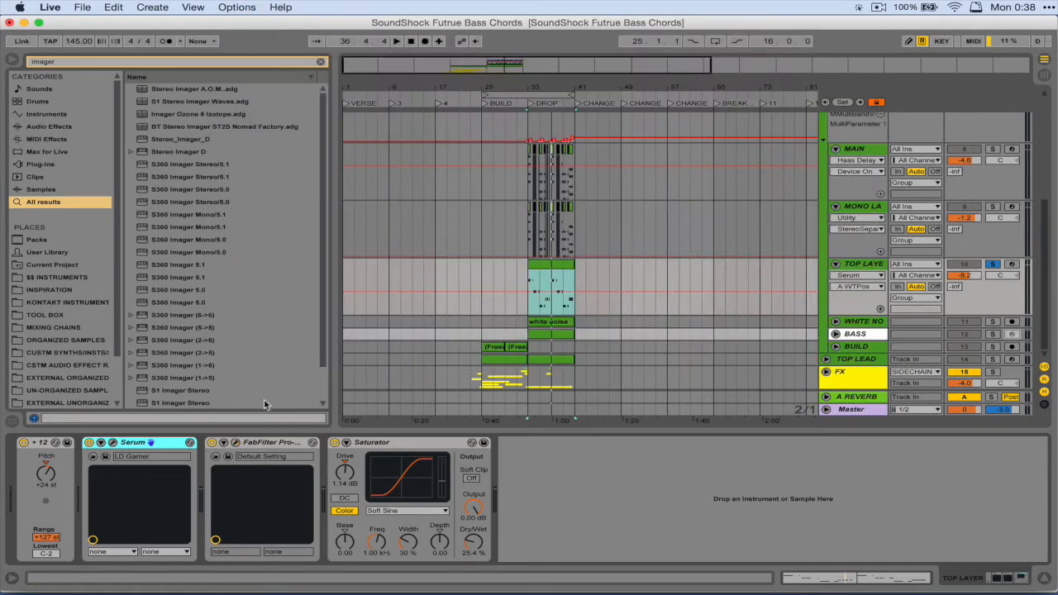
click(379, 443)
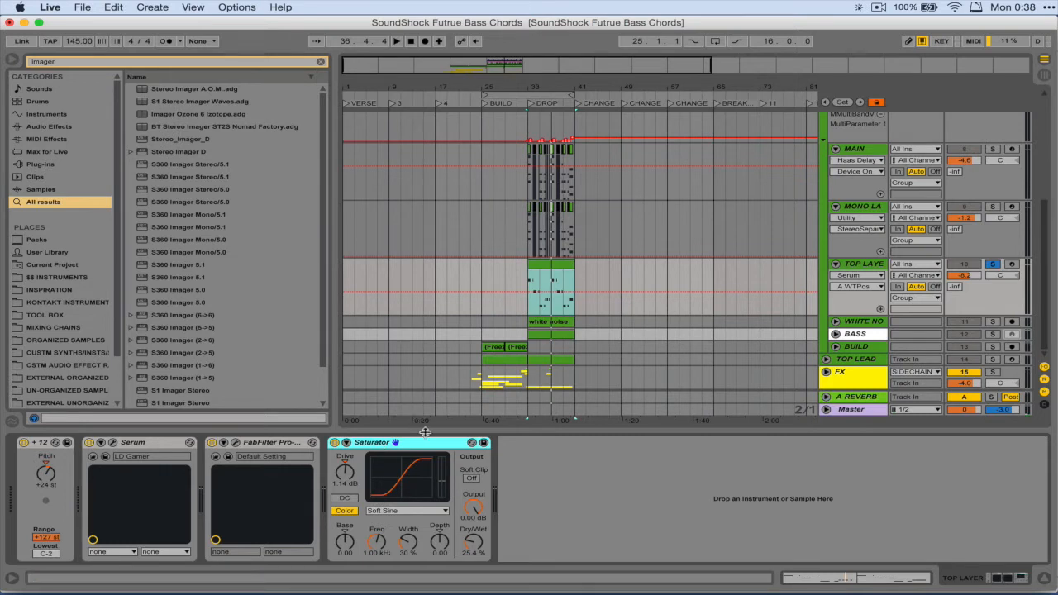
- Unsolo the TOP LAYER track and open the notes of the first MAIN chord clip at the start of the drop
click(993, 264)
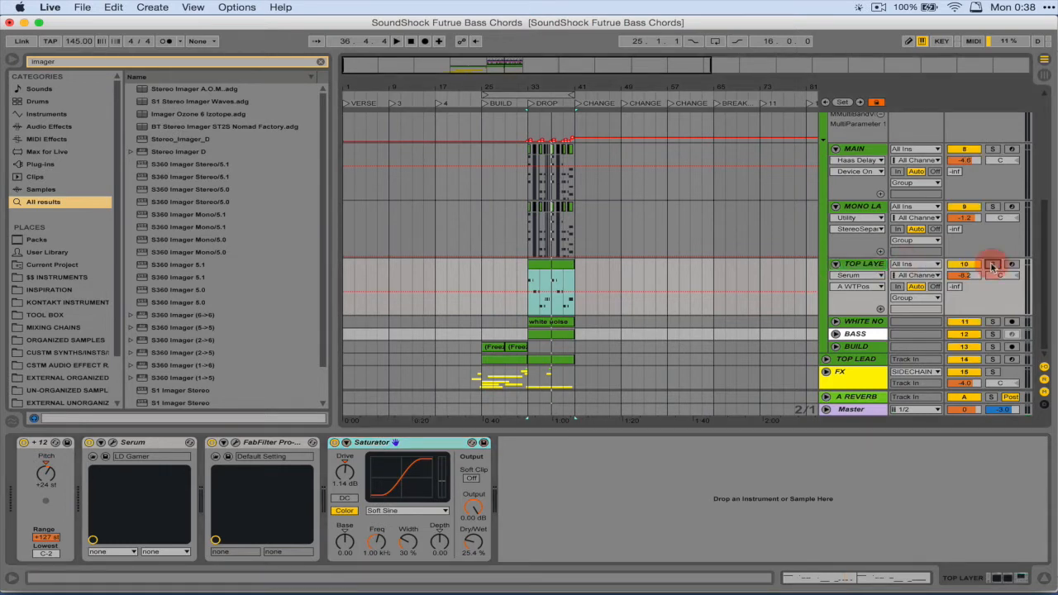
click(871, 264)
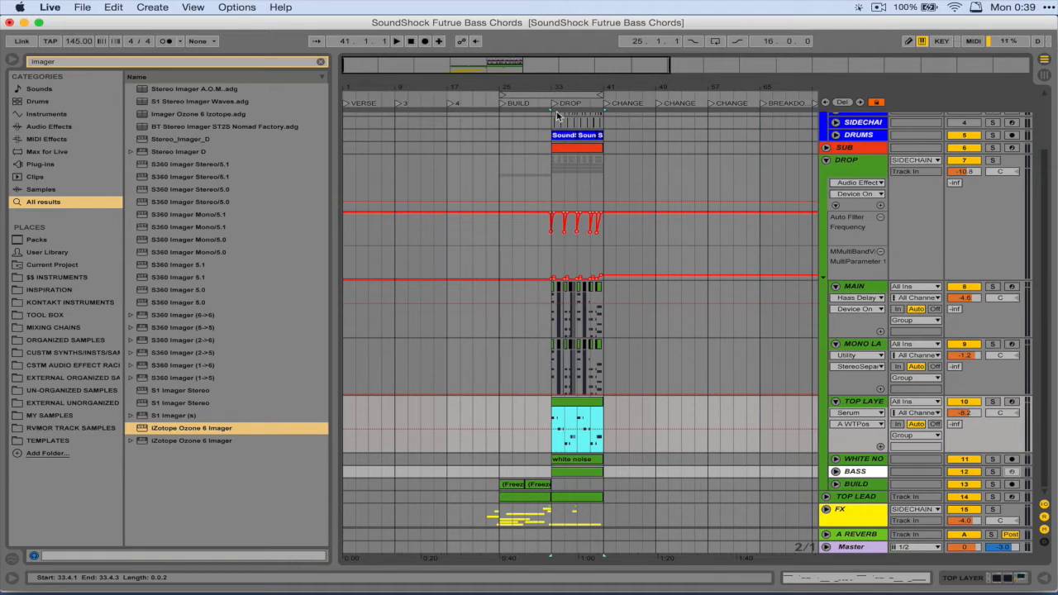
drag(554, 89, 553, 104)
double_click(529, 290)
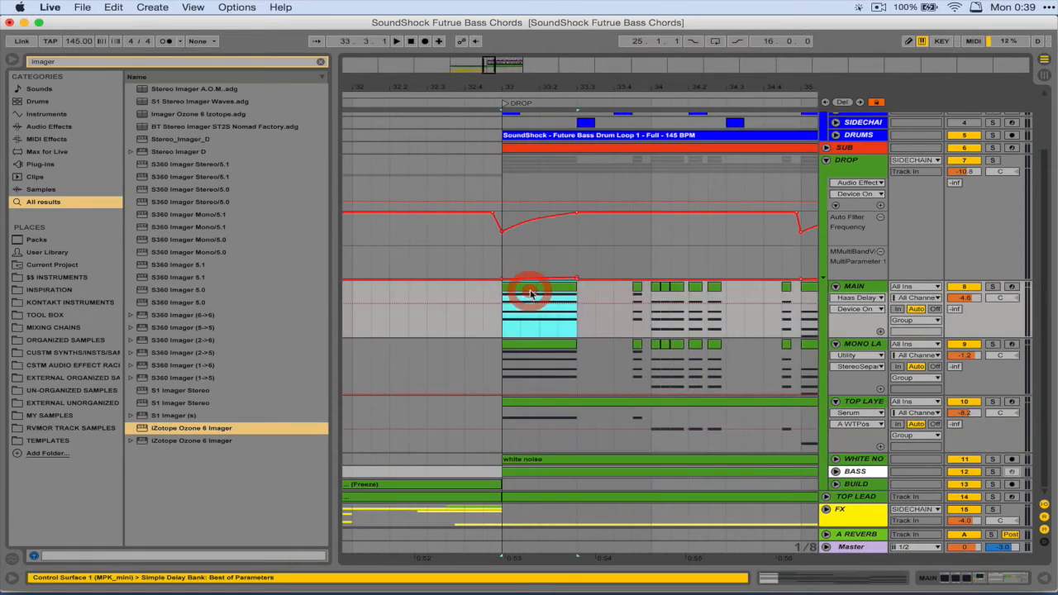
drag(299, 291, 319, 292)
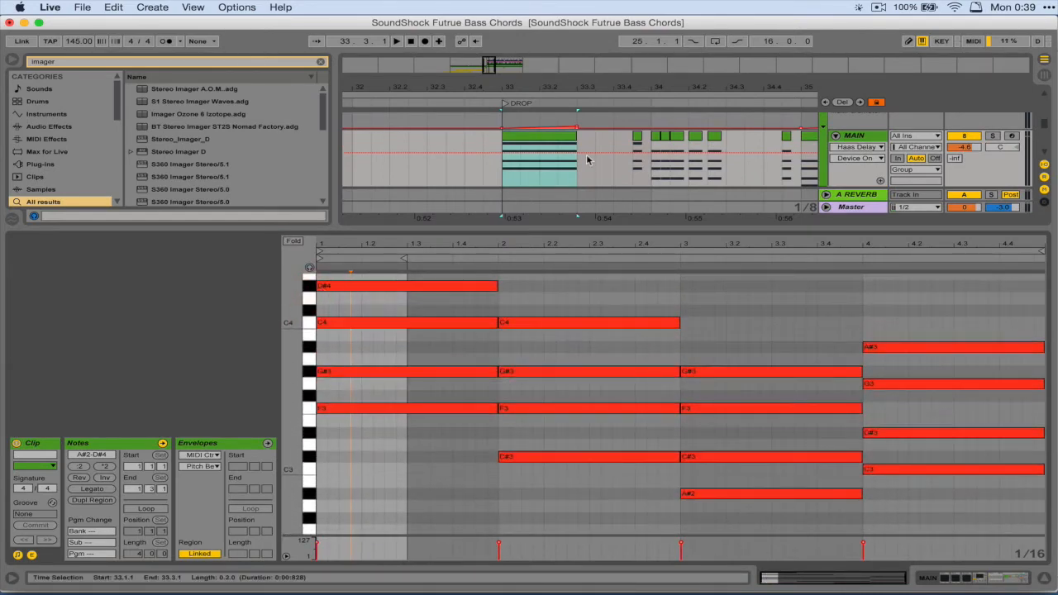
key(super+alt+l)
- Open the TOP LAYER clip's notes and examine how its single-note melody relates to the MAIN chords
double_click(567, 404)
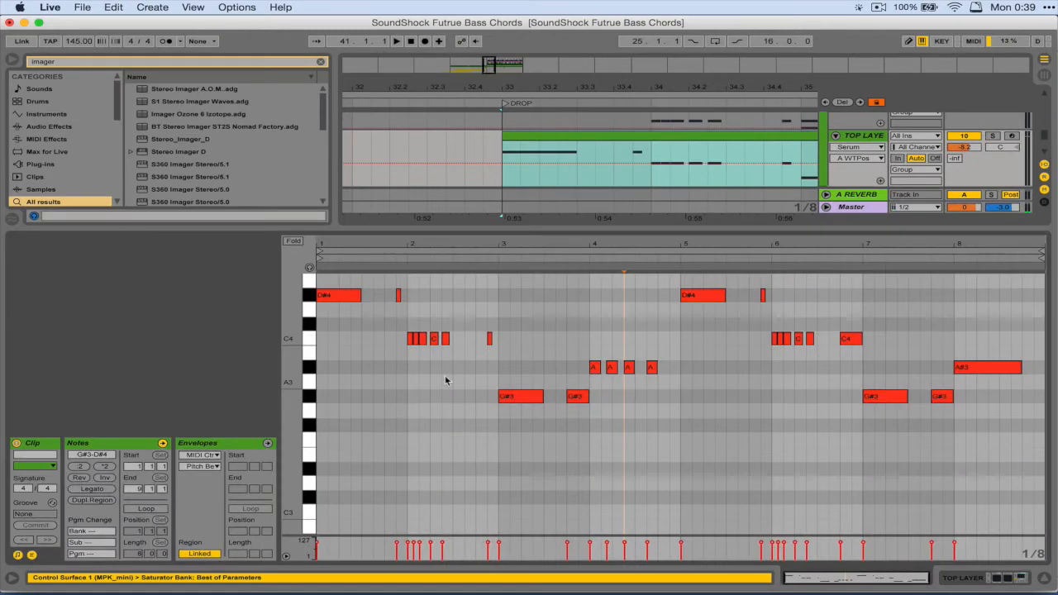
drag(363, 322, 766, 475)
drag(576, 486, 994, 280)
click(820, 308)
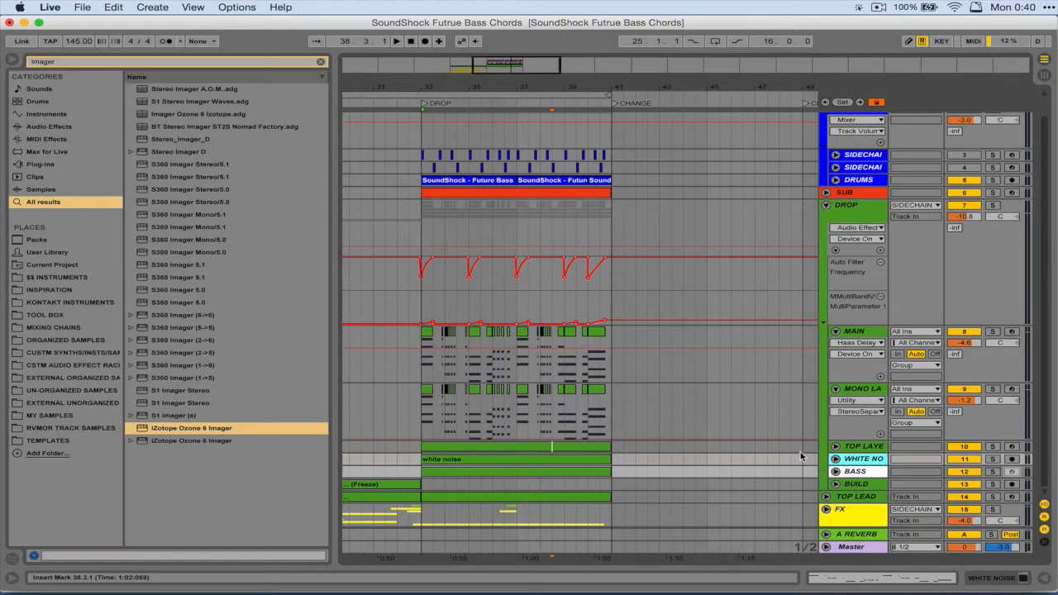
- Unfold and solo the WHITE NOISE track and play it from the start of the drop
click(835, 459)
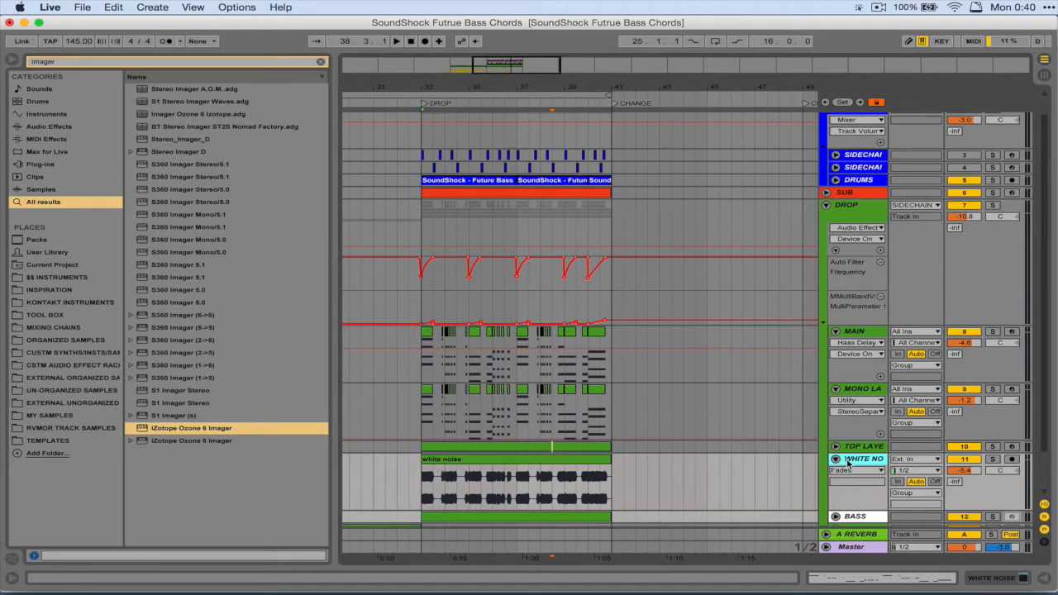
scroll(763, 441, down, 2)
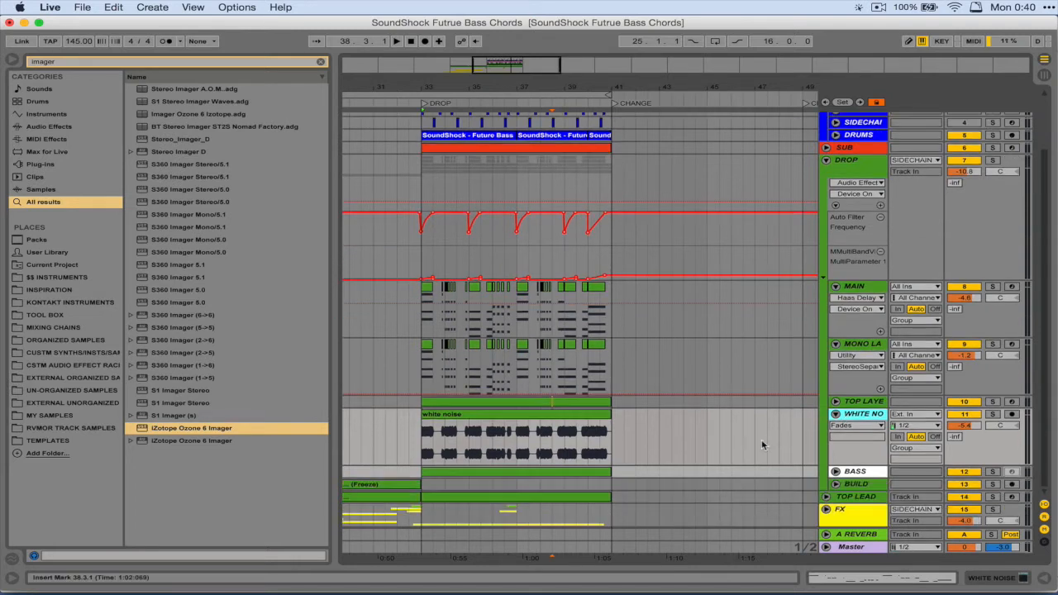
click(993, 414)
key(space)
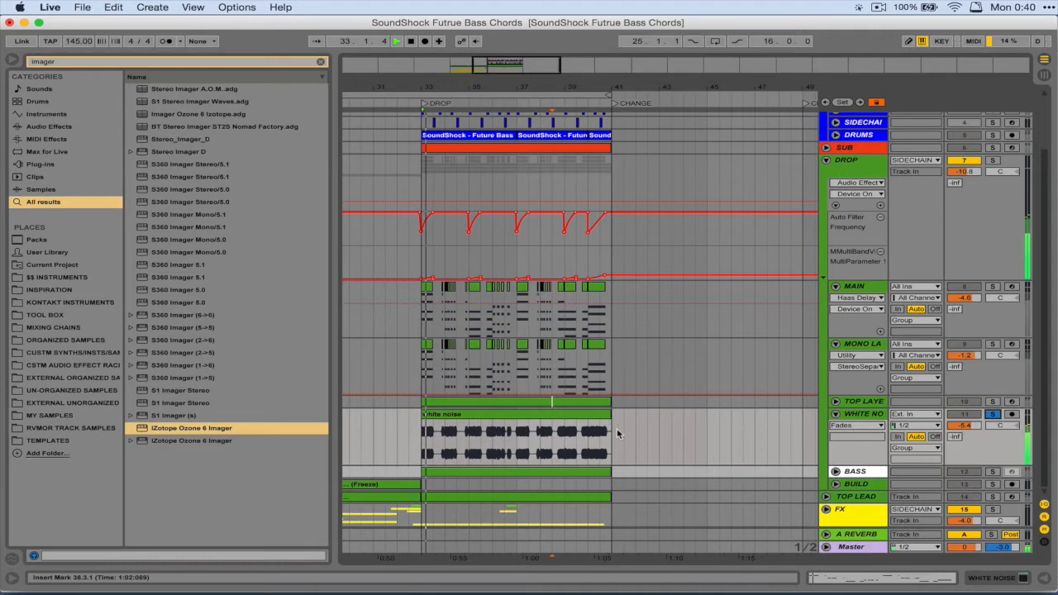
- Inspect the low-cut curve in the WHITE NOISE track's FabFilter Pro-Q 2 and close the equalizer window
double_click(851, 414)
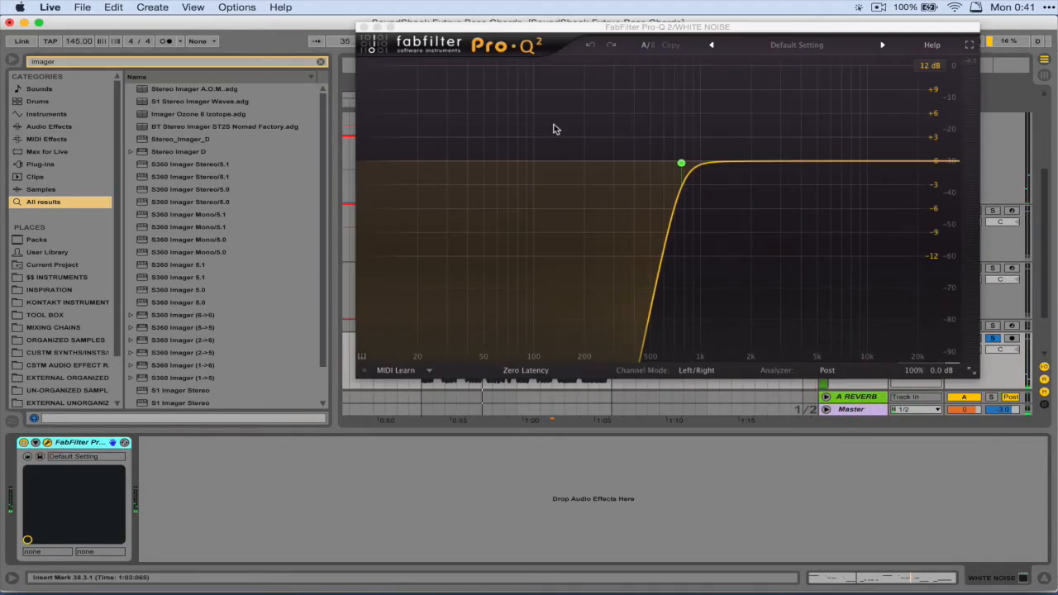
drag(493, 27, 503, 26)
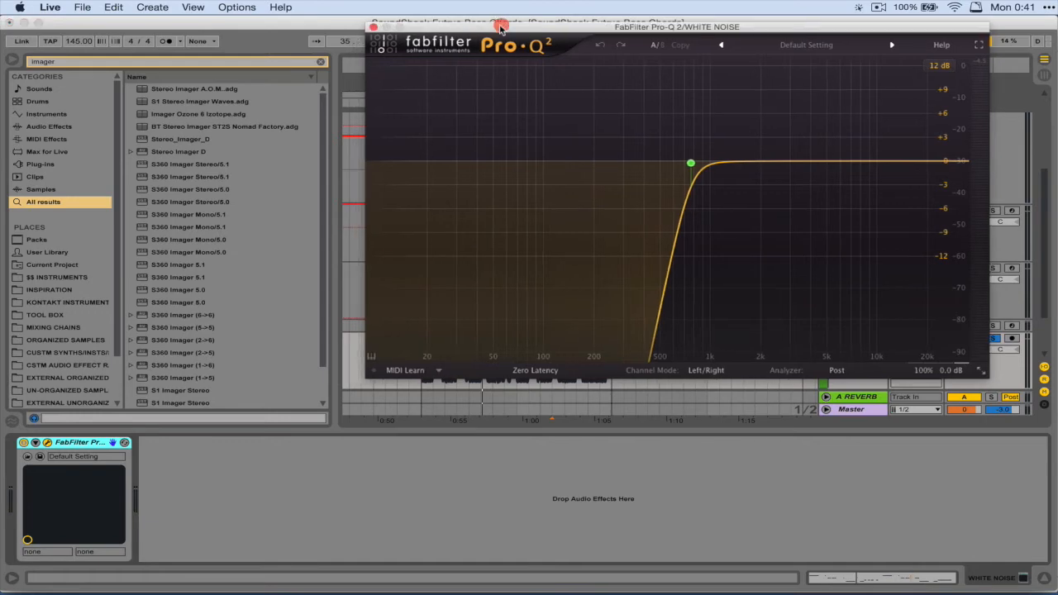
click(374, 27)
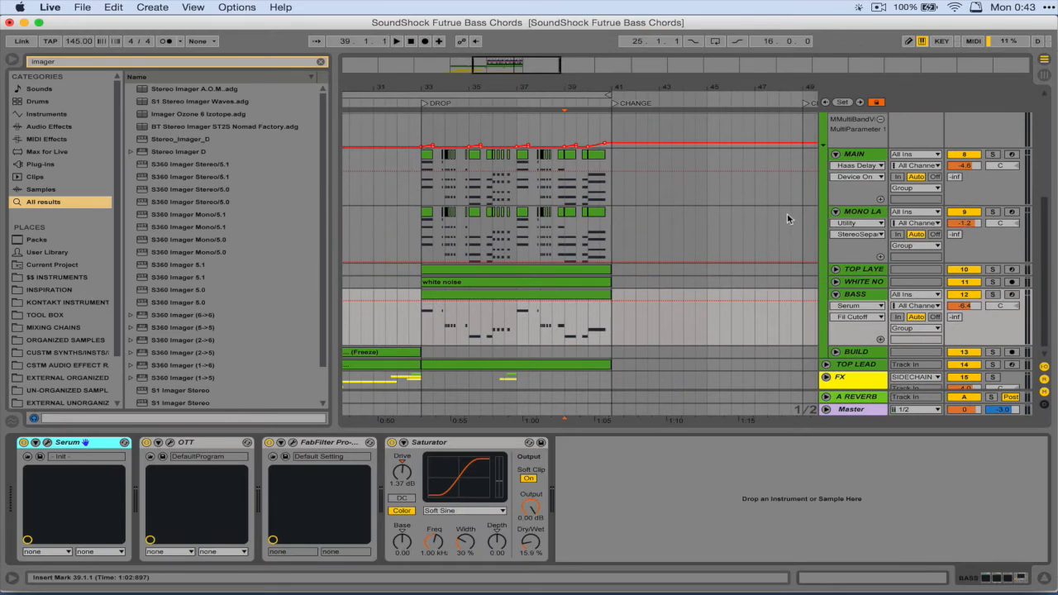
- Compare the MAIN and BASS tracks' device chains, inspect the BASS track's Serum patch, and close the Serum window
click(866, 153)
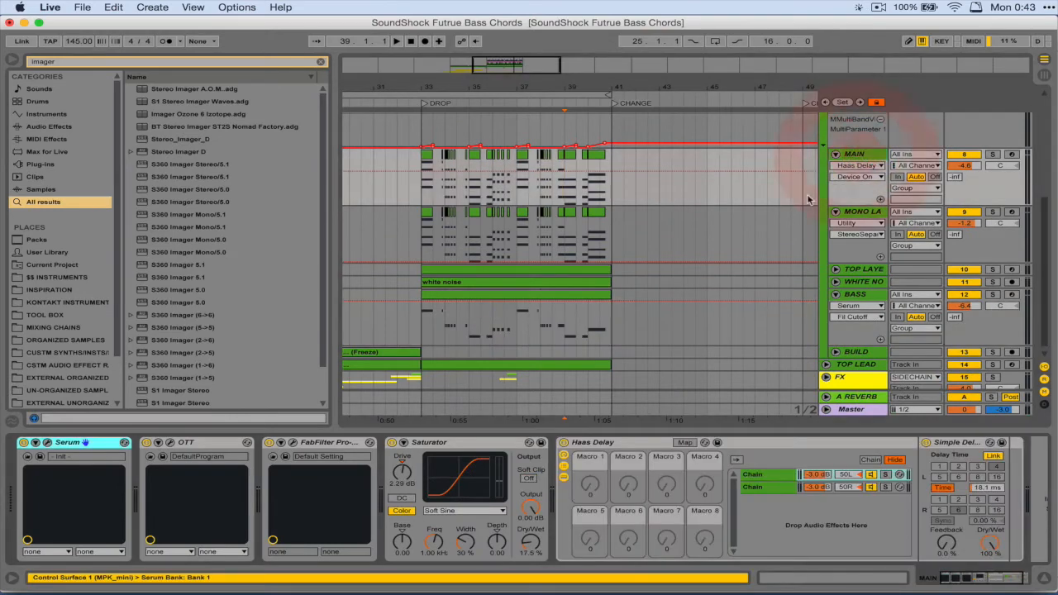
click(864, 295)
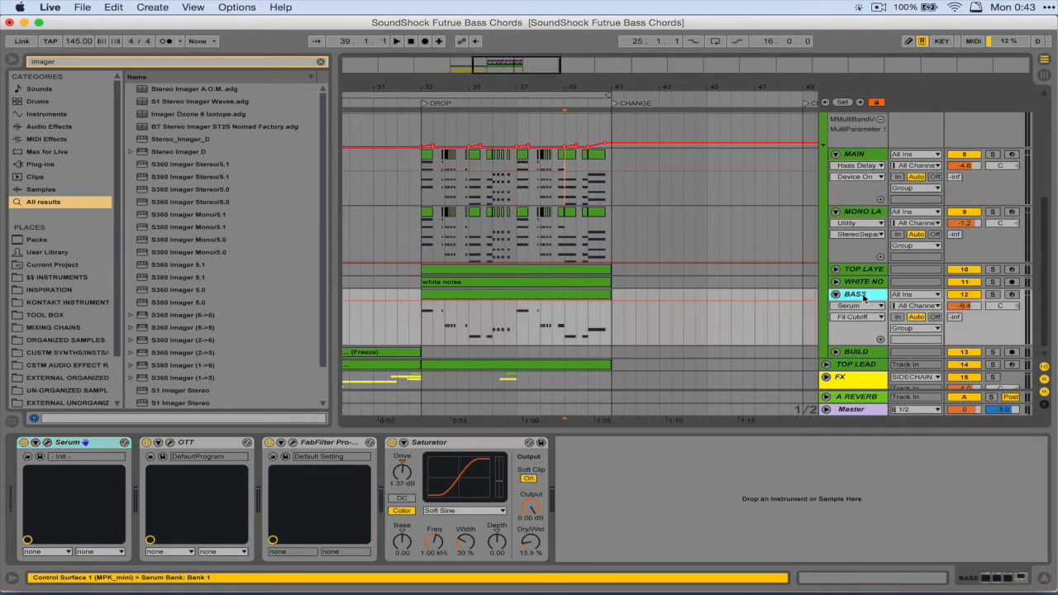
click(73, 443)
click(49, 444)
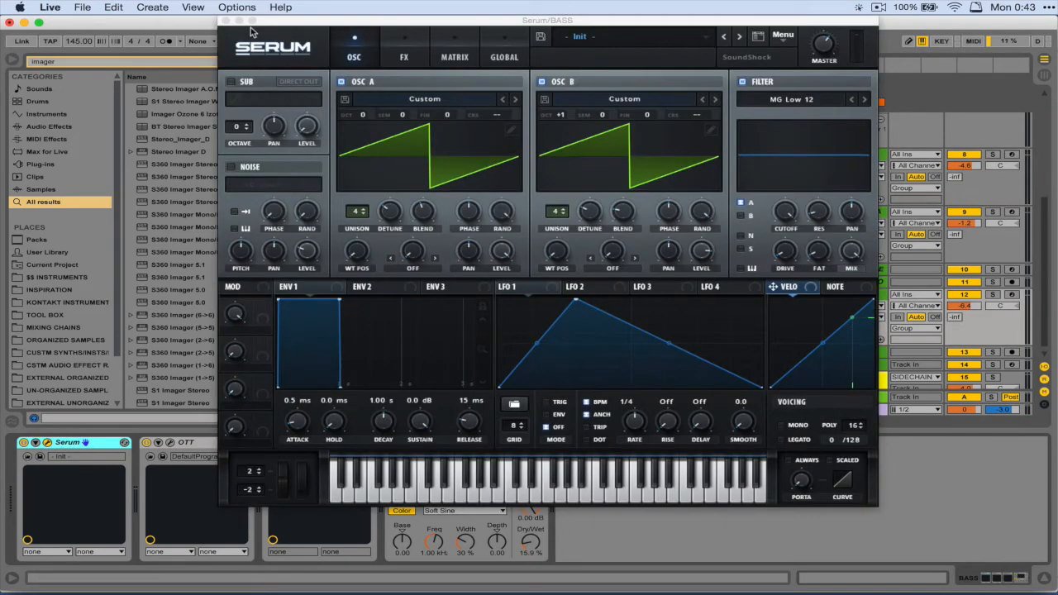
click(261, 21)
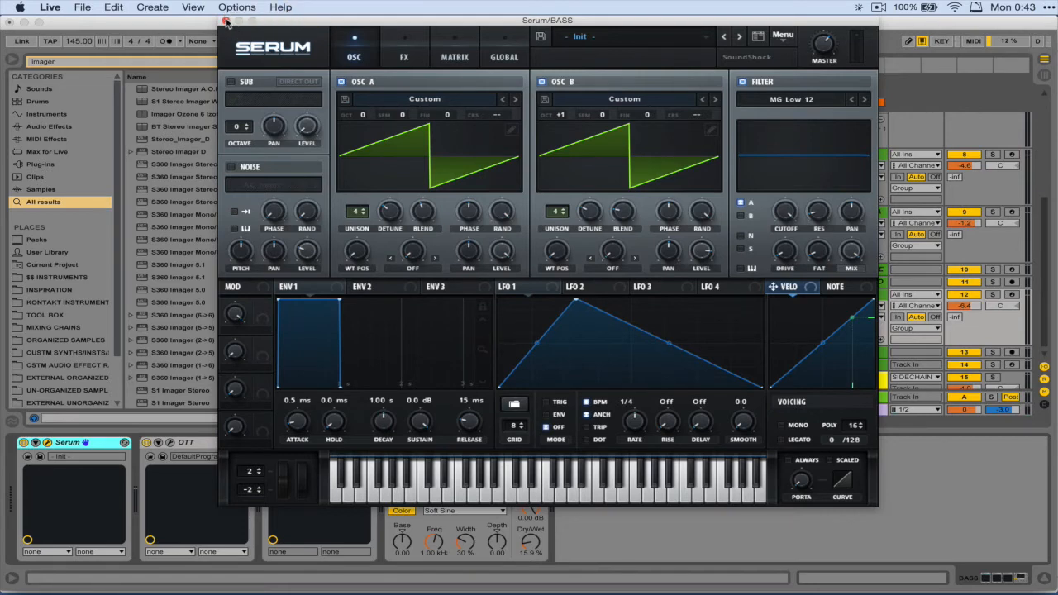
click(226, 22)
- Review the BASS track's OTT and FabFilter Pro-Q 2 settings, closing each plug-in window, and check its Saturator
click(216, 446)
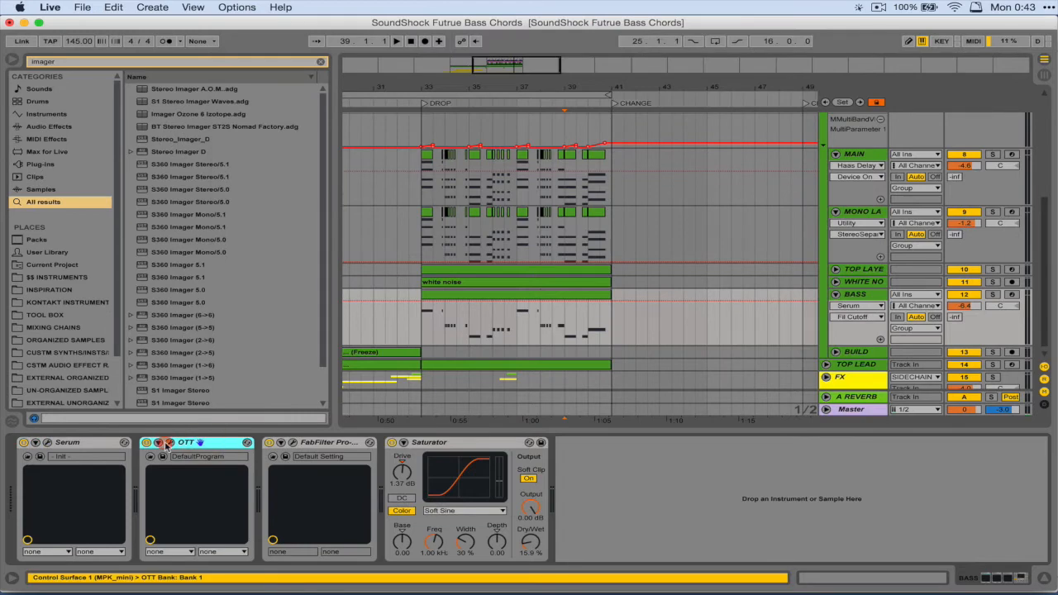
drag(1057, 28, 543, 56)
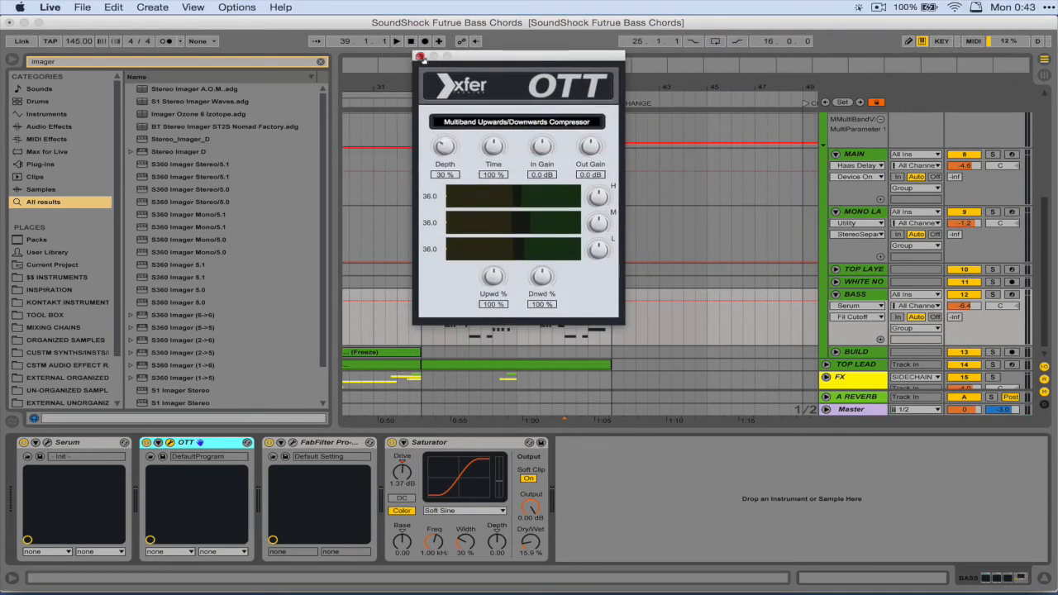
click(419, 56)
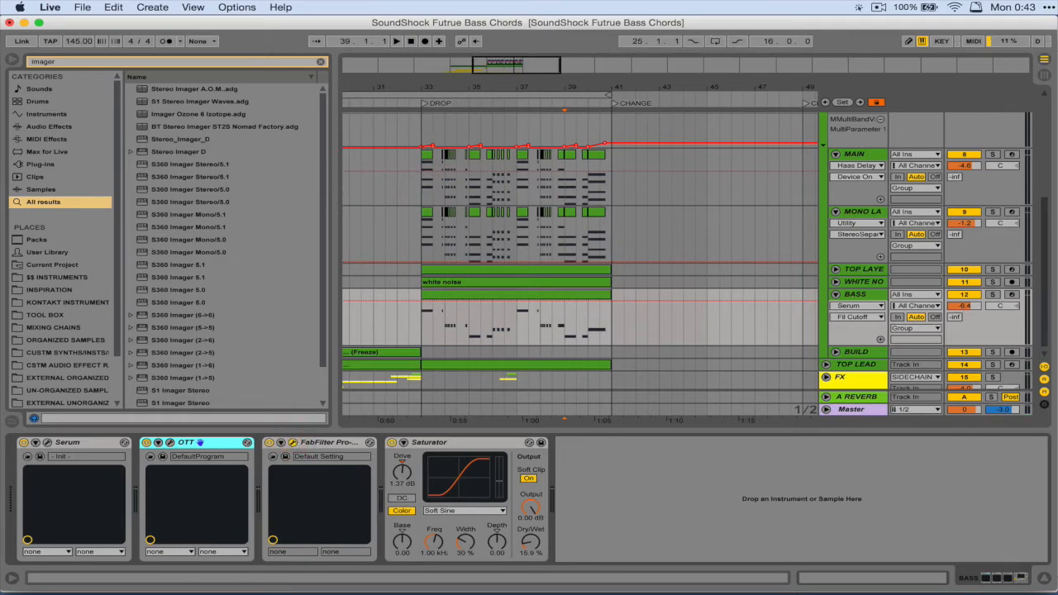
drag(1056, 30, 804, 79)
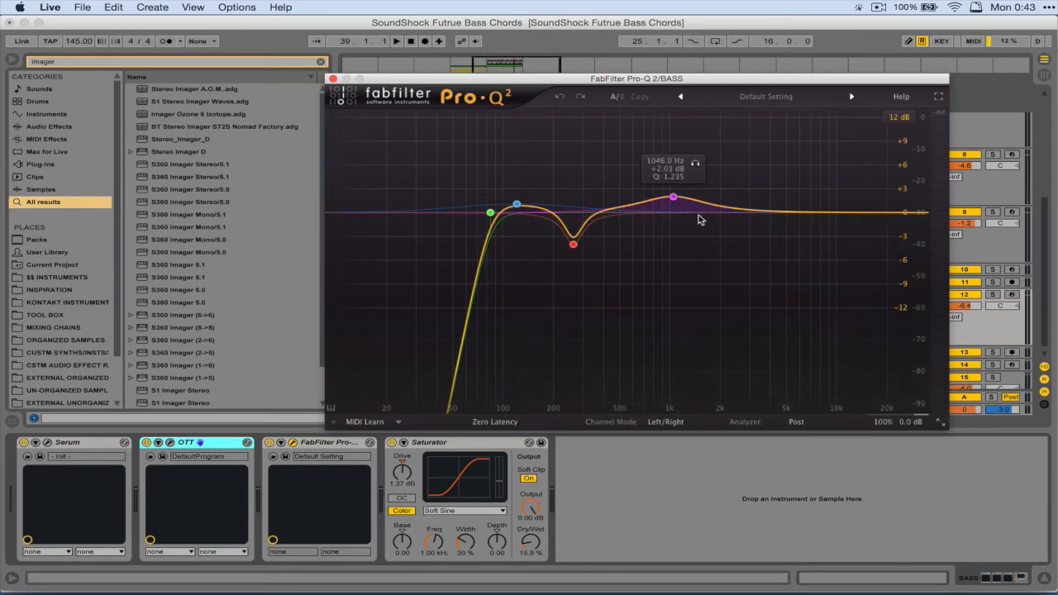
click(334, 77)
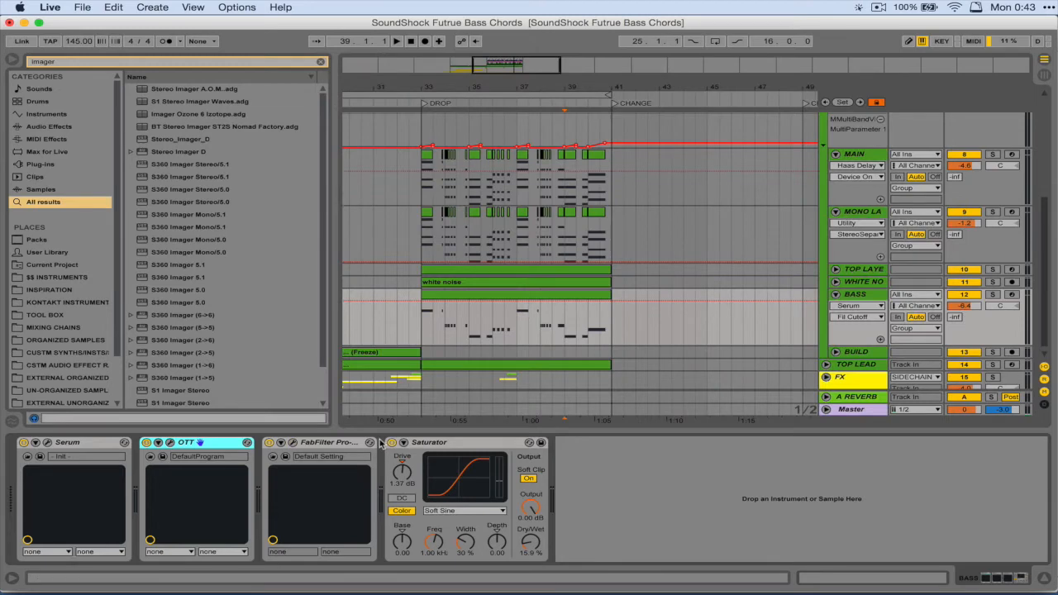
click(444, 443)
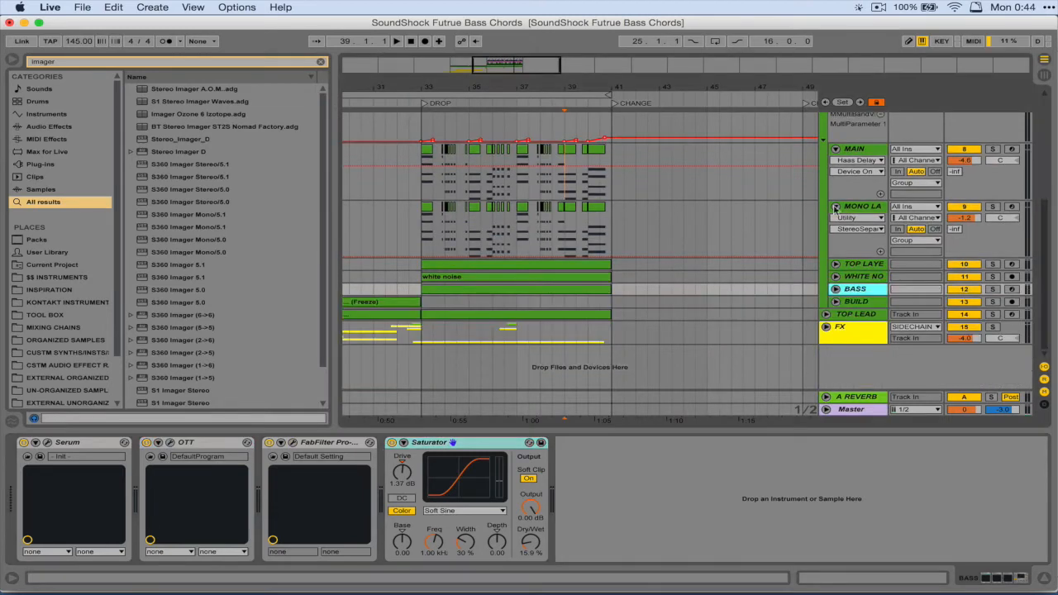
- Fold the DROP group and show the SUB track's devices
scroll(834, 189, up, 5)
click(834, 307)
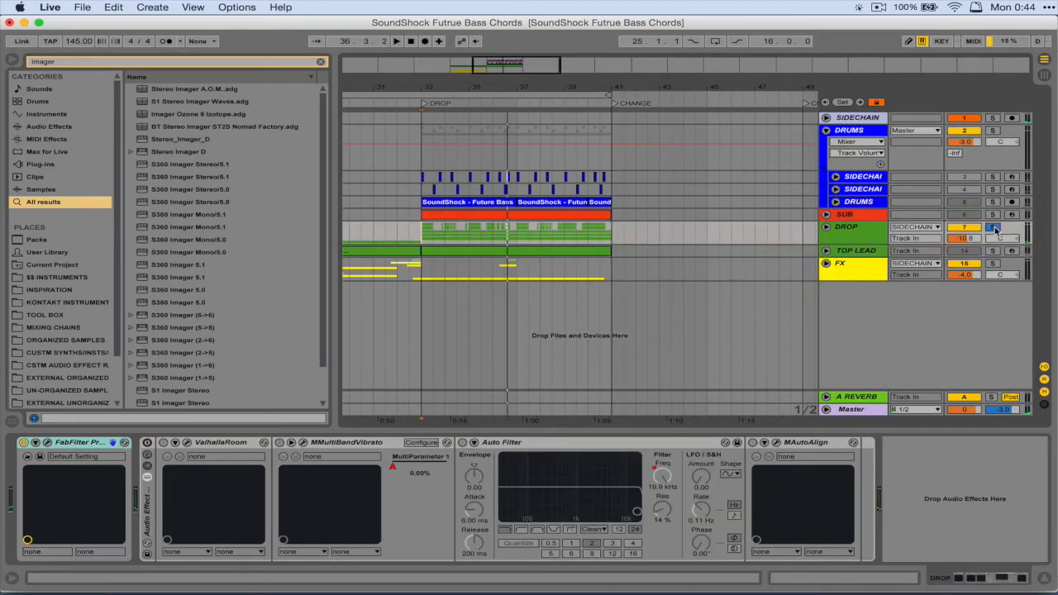
click(848, 214)
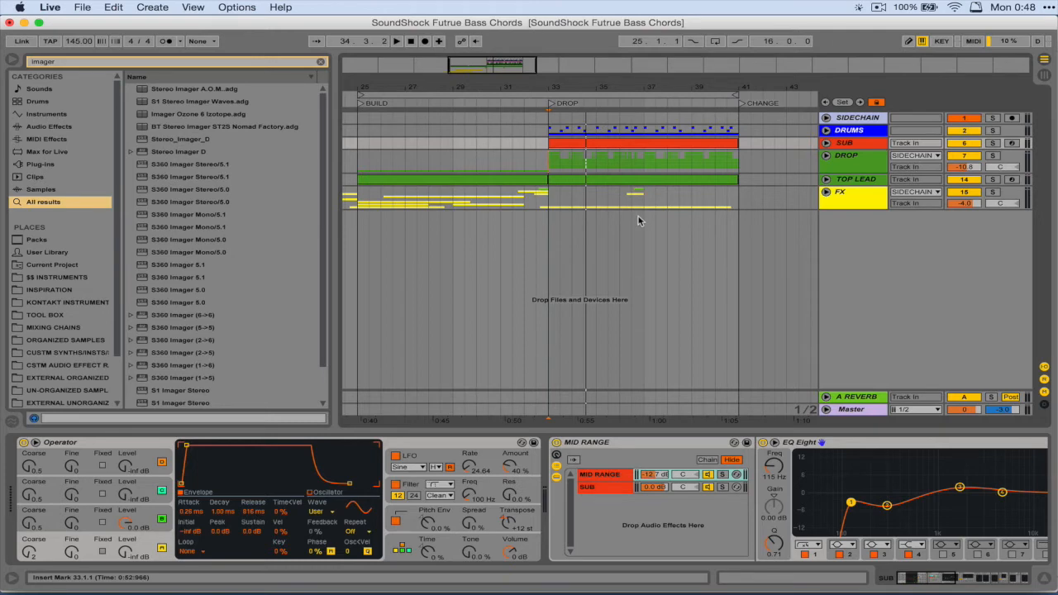
- Audition the SUB chain of the MID RANGE rack with the chain and the SUB track soloed, stop playback, and unsolo the chain
click(598, 444)
scroll(408, 475, left, 8)
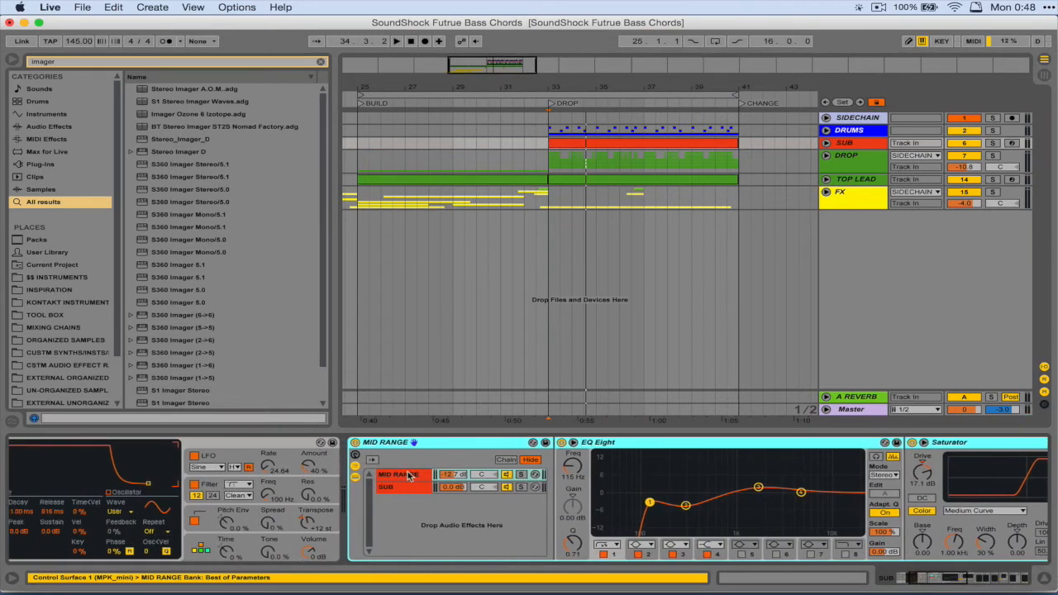
click(412, 487)
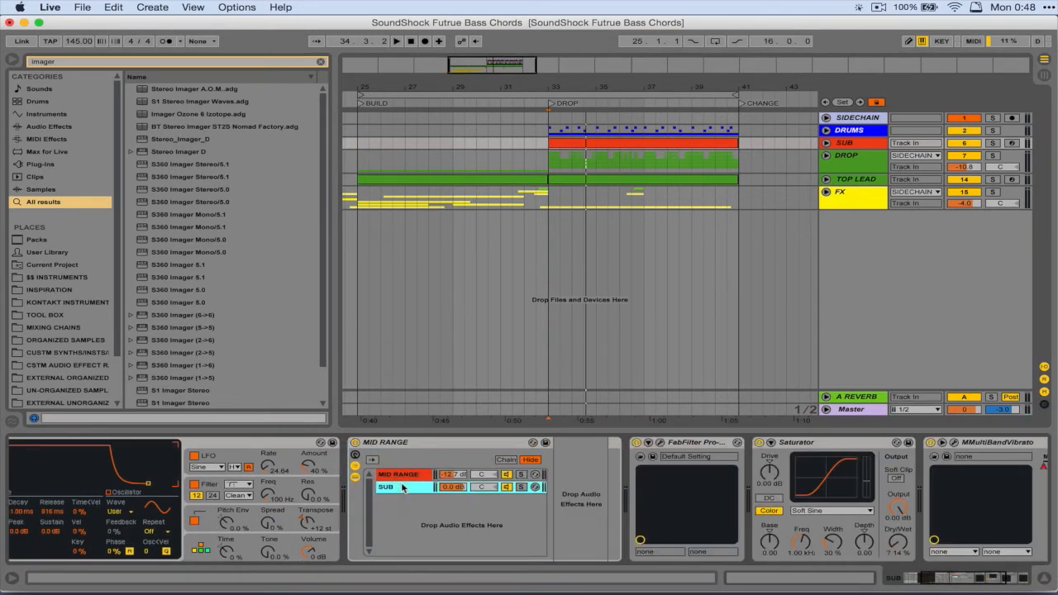
click(520, 487)
click(992, 144)
key(space)
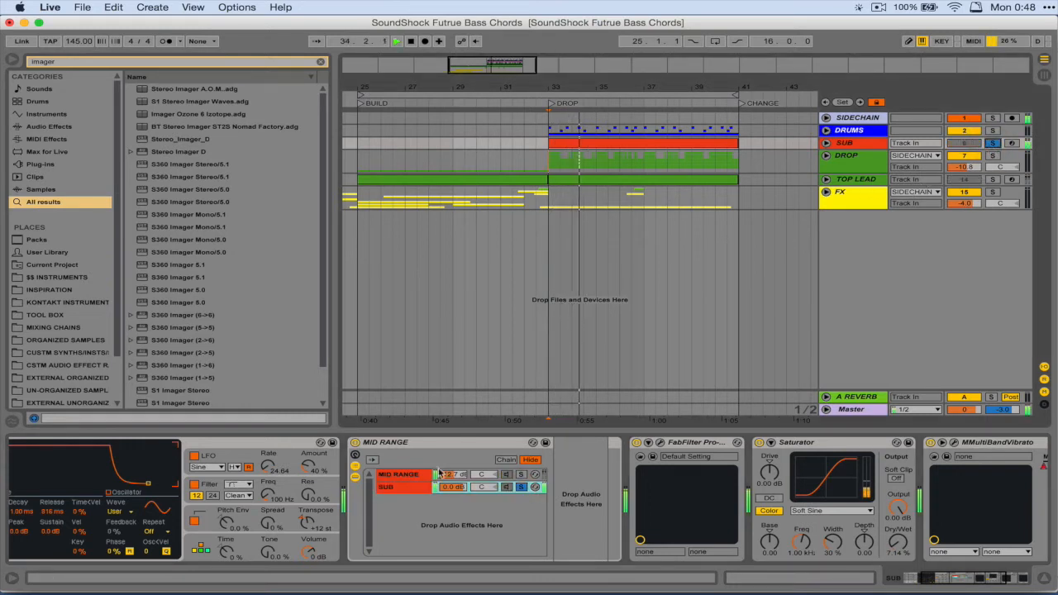
key(space)
click(522, 487)
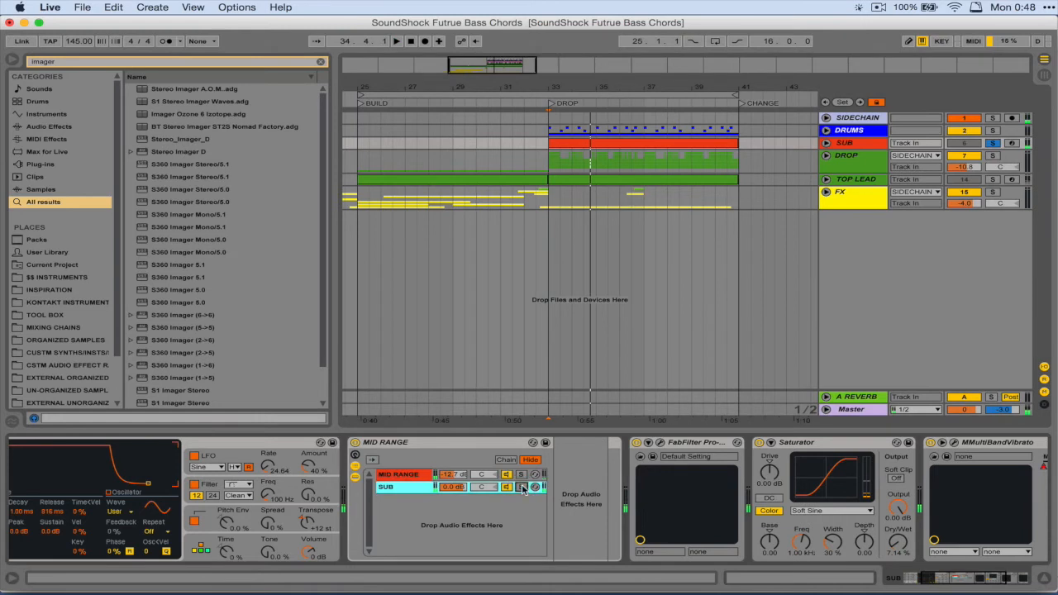
- Raise the MID RANGE chain's volume to 1.6 dB in the SUB track's effect rack
click(409, 475)
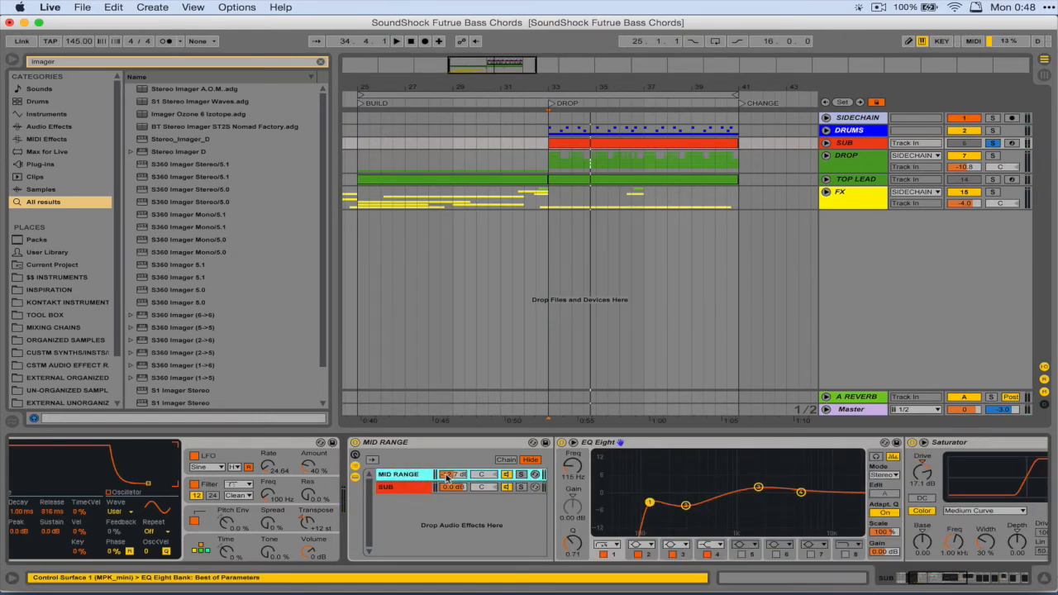
drag(450, 477, 450, 464)
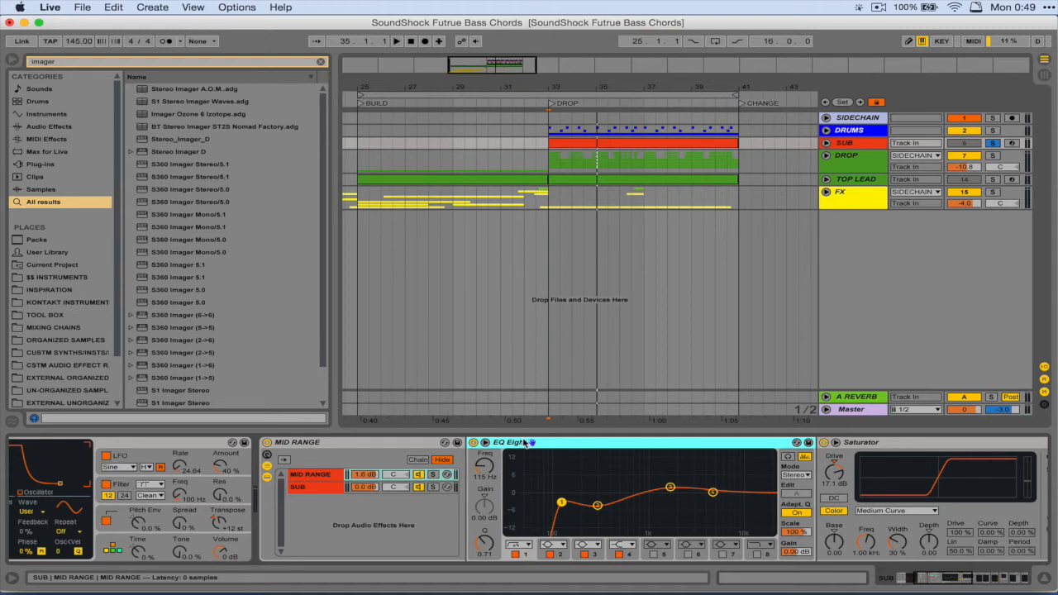
- Compare the rack's SUB and MID RANGE chains and review the MID RANGE chain's EQ Eight and Saturator settings
click(320, 486)
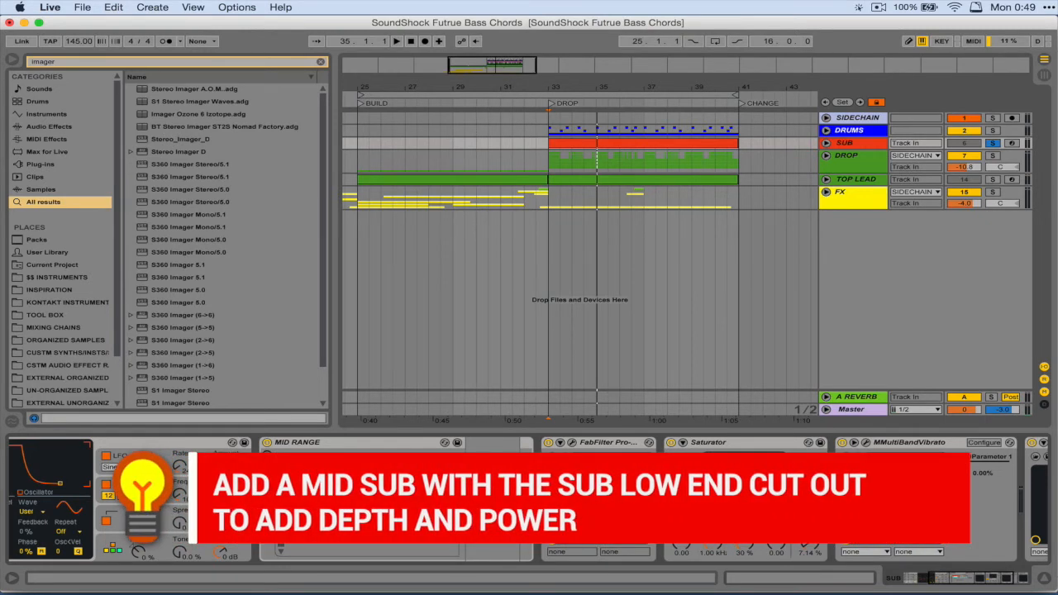
click(320, 499)
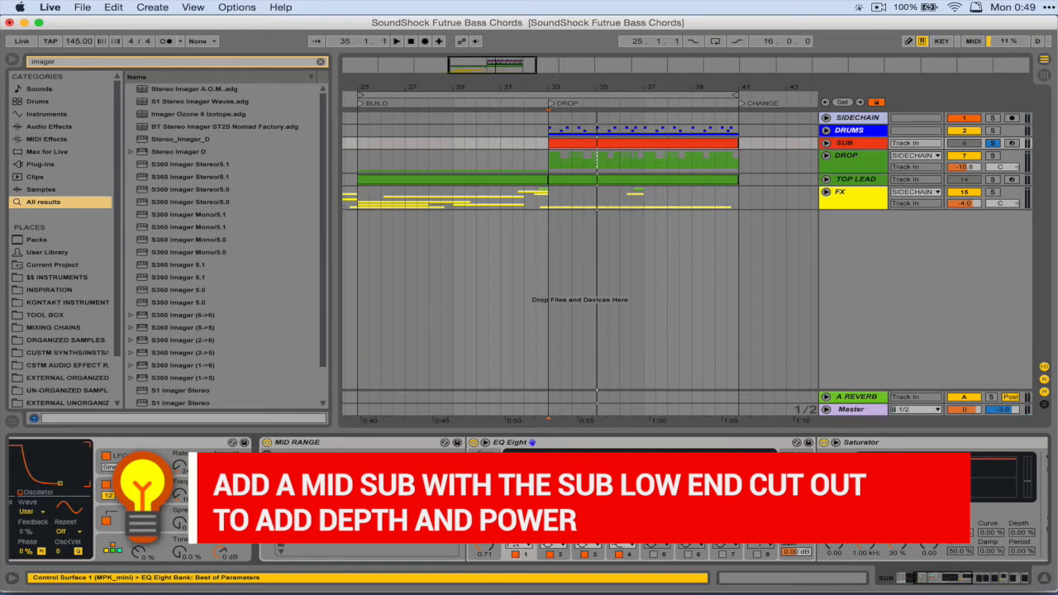
scroll(331, 499, right, 3)
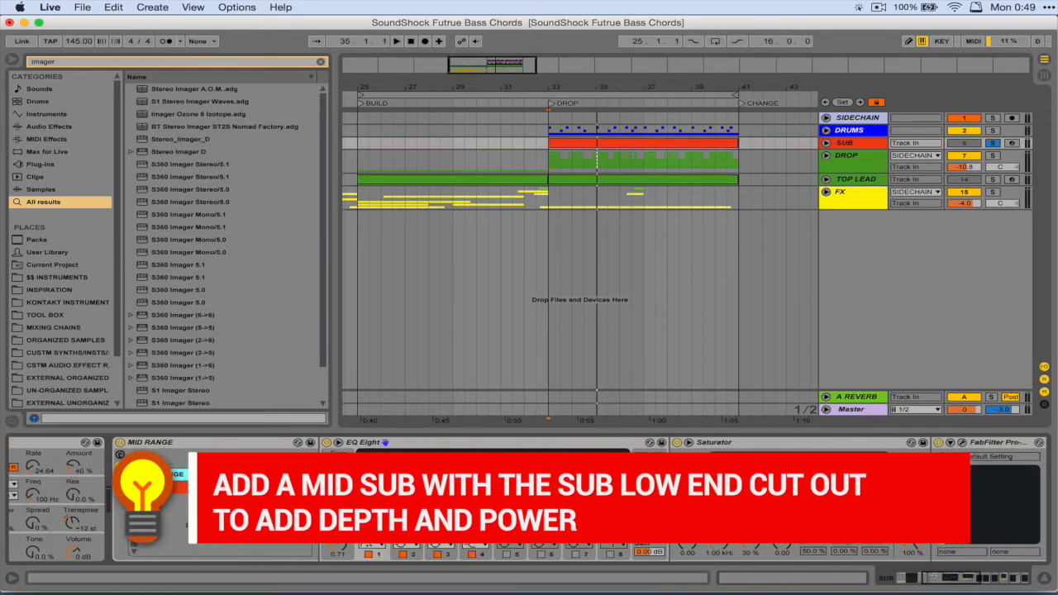
click(726, 443)
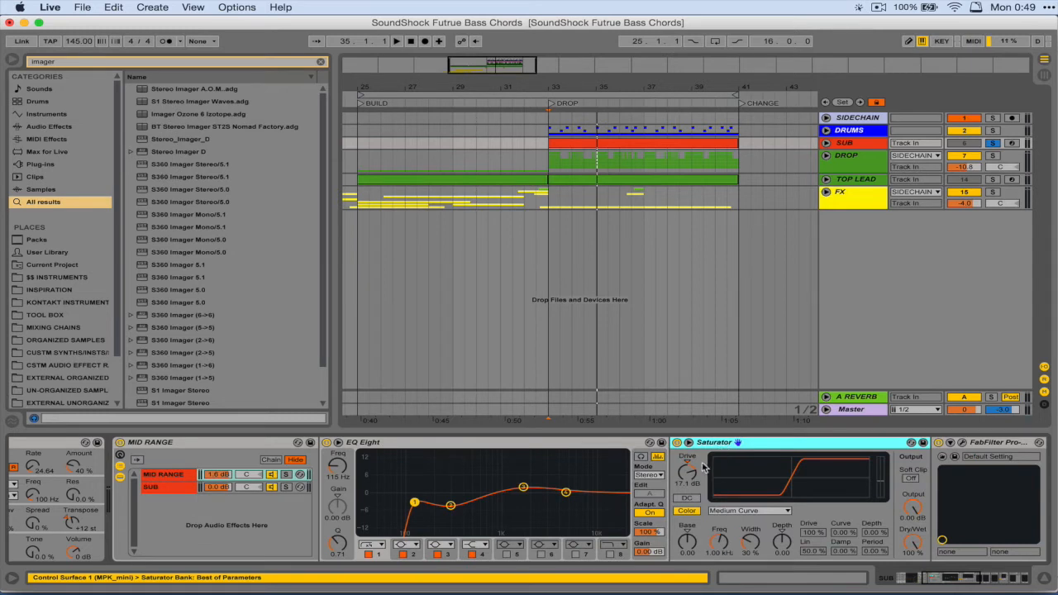
scroll(682, 483, right, 3)
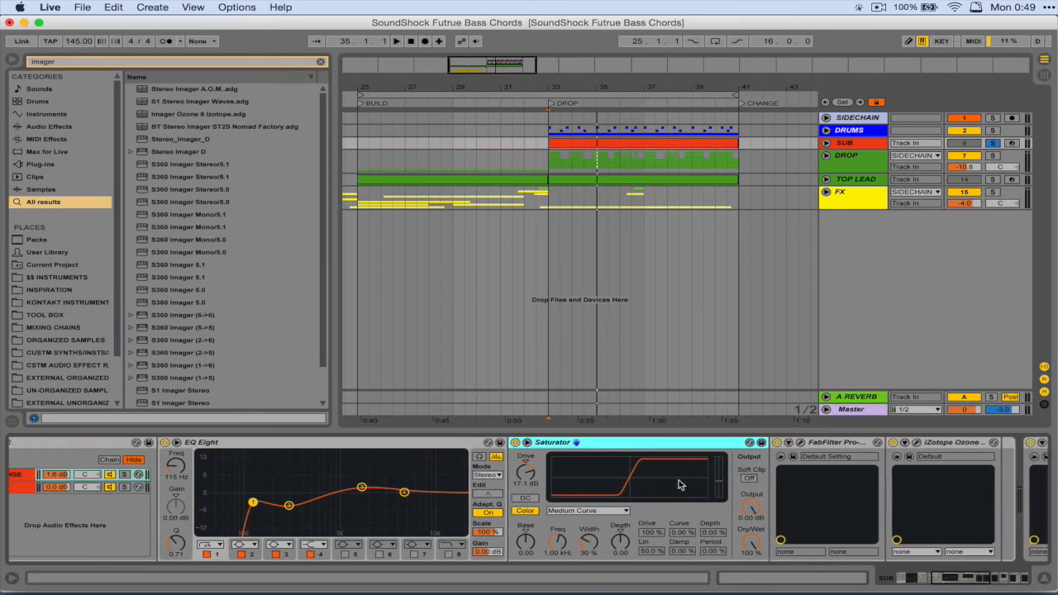
- Inspect the MID RANGE chain's FabFilter Pro-Q 2 curve and iZotope Ozone 6 Imager stereo widths, closing each plug-in window
click(800, 447)
drag(593, 20, 449, 20)
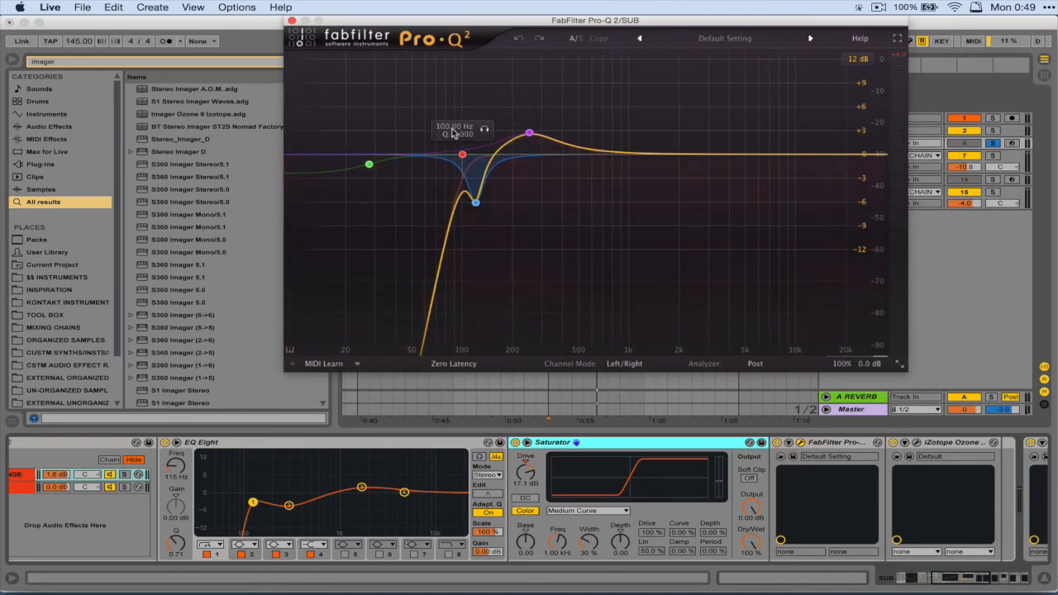
click(290, 20)
scroll(705, 479, right, 3)
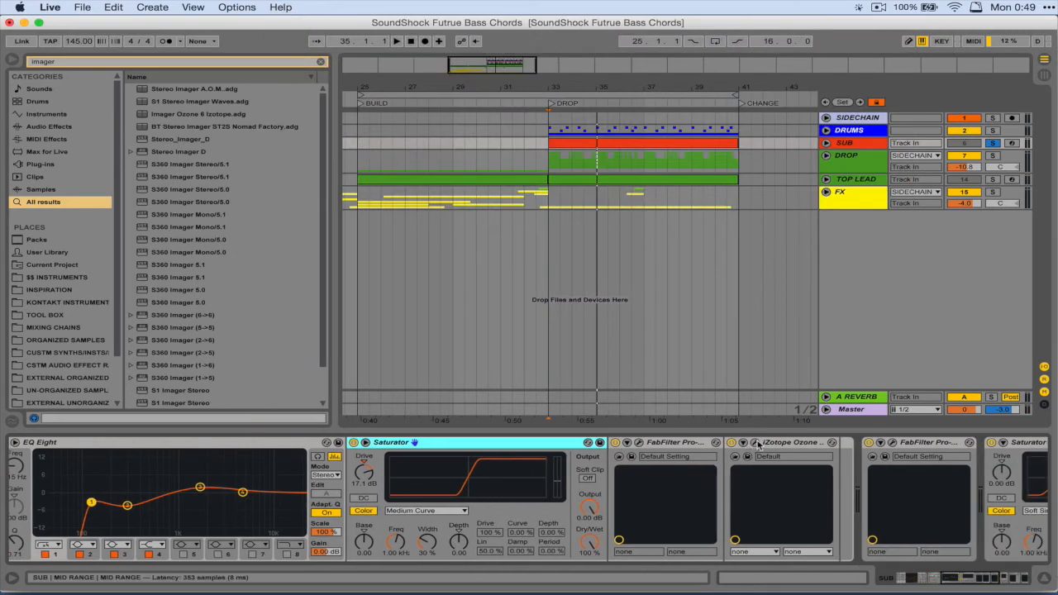
click(754, 444)
drag(583, 21, 544, 22)
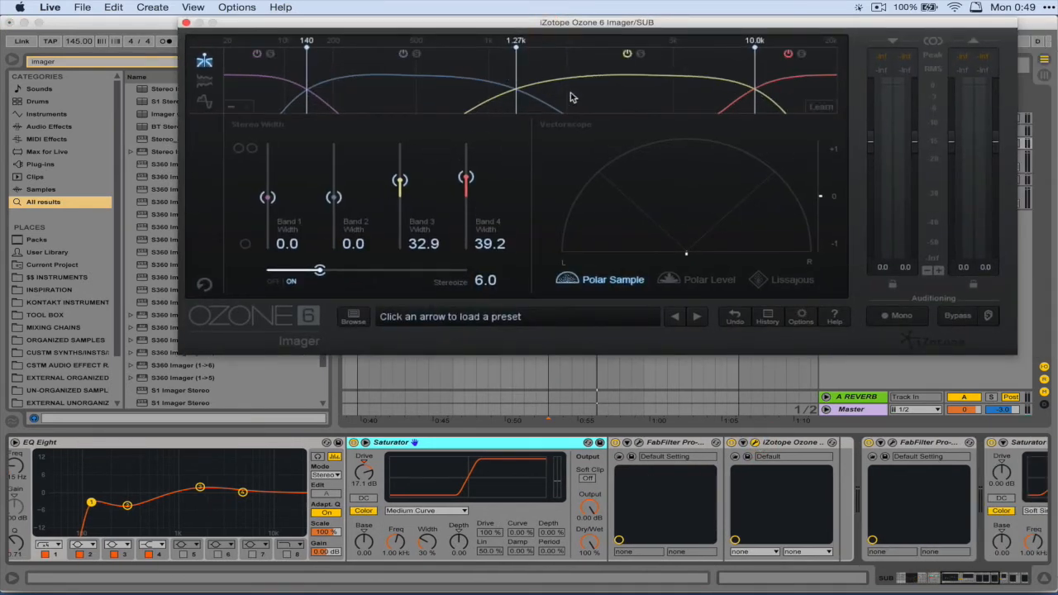
click(188, 22)
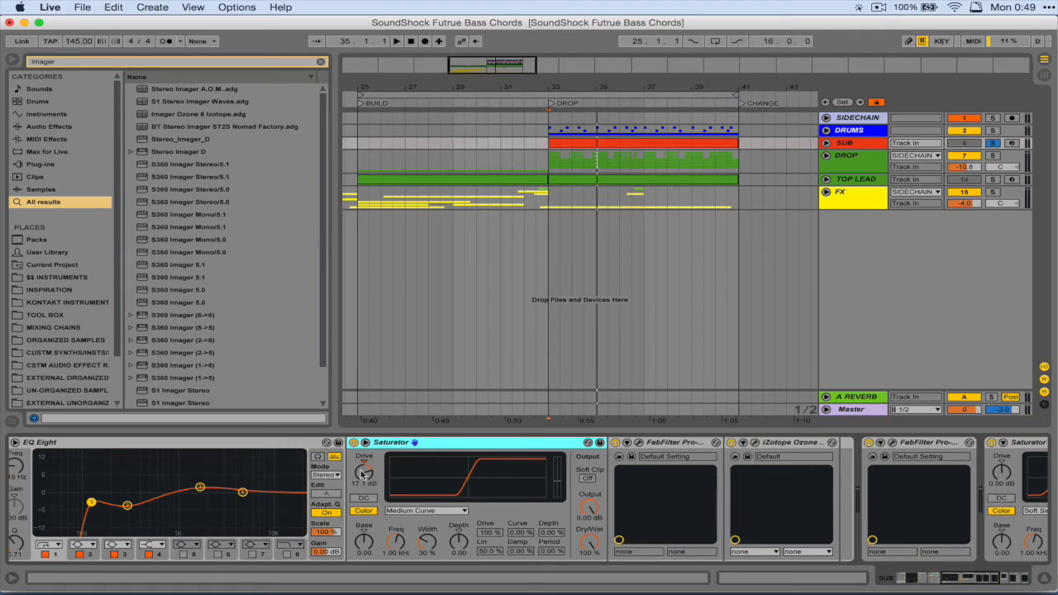
- Look back over the SUB track's device chain and inspect the FabFilter Pro-Q 2 that follows the MID RANGE rack
scroll(374, 494, left, 3)
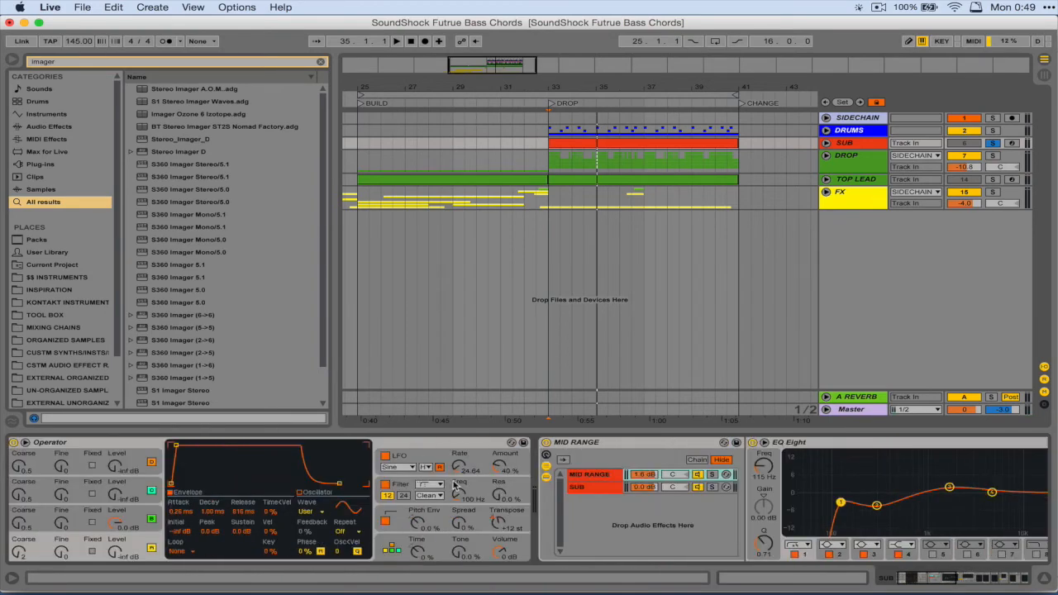
scroll(454, 485, right, 5)
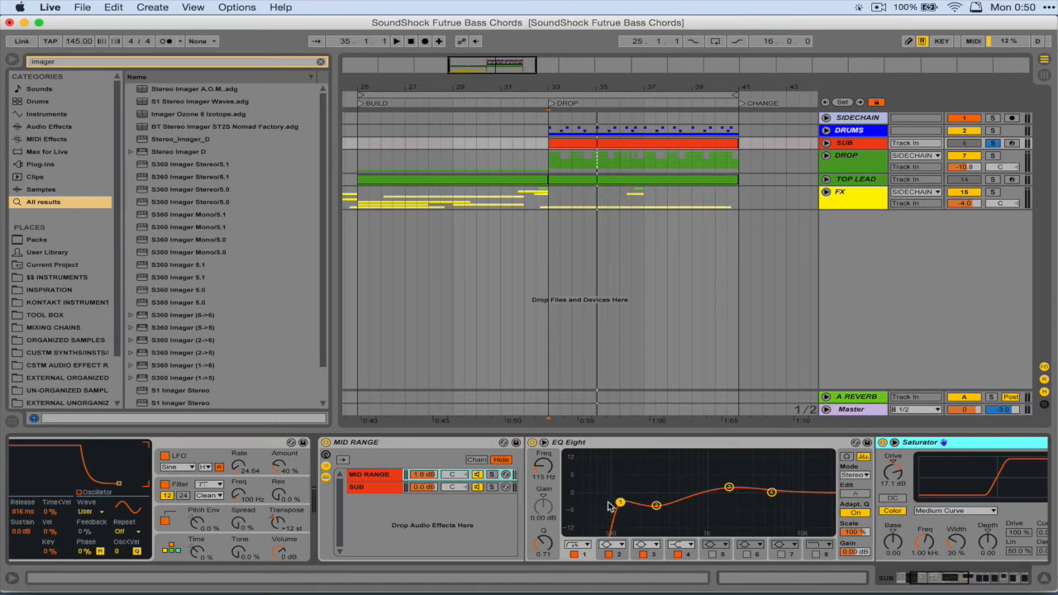
scroll(612, 503, right, 8)
scroll(610, 504, right, 11)
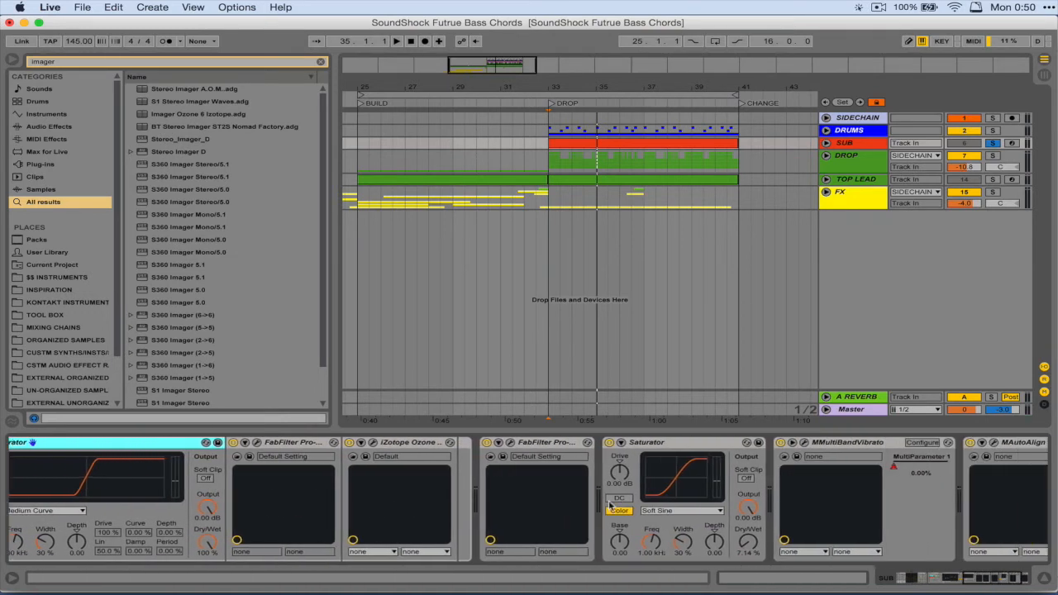
click(535, 443)
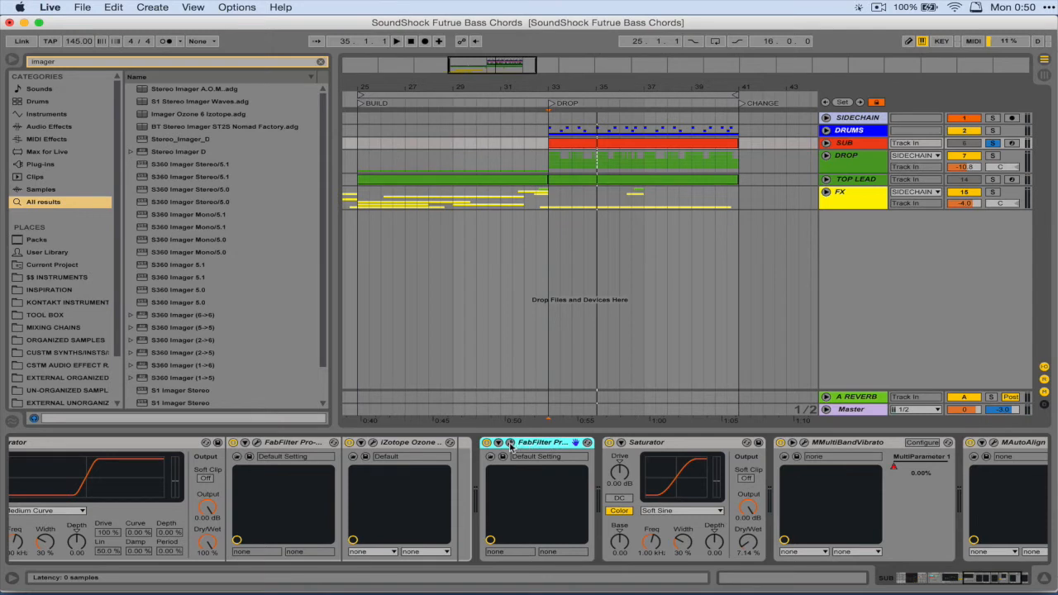
click(512, 447)
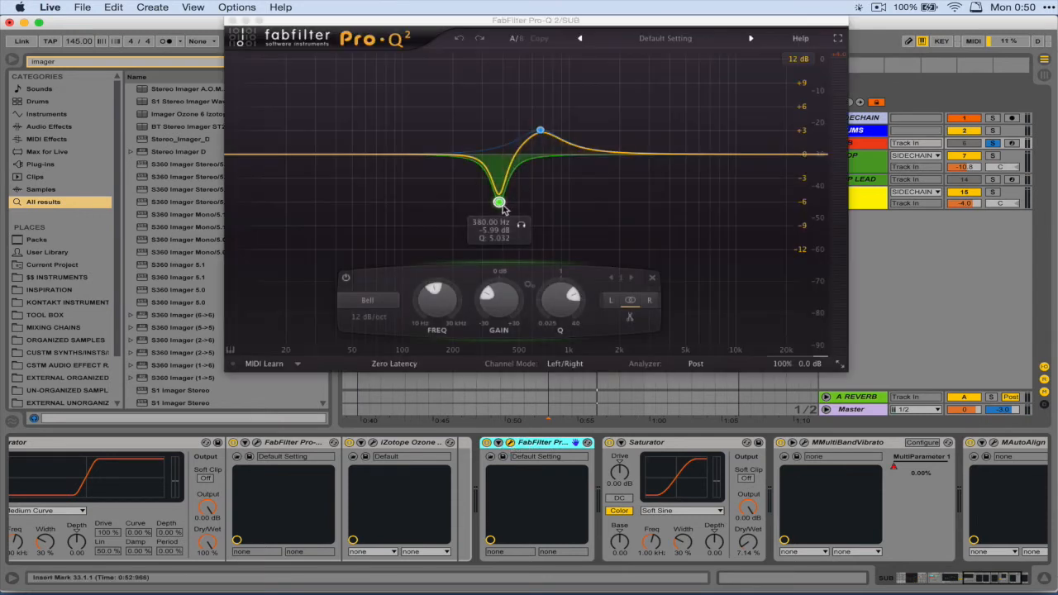
click(233, 22)
- Go through the SUB track's last effects: the Soft Sine Saturator, MMultiBandVibrato and MAutoAlign
click(670, 444)
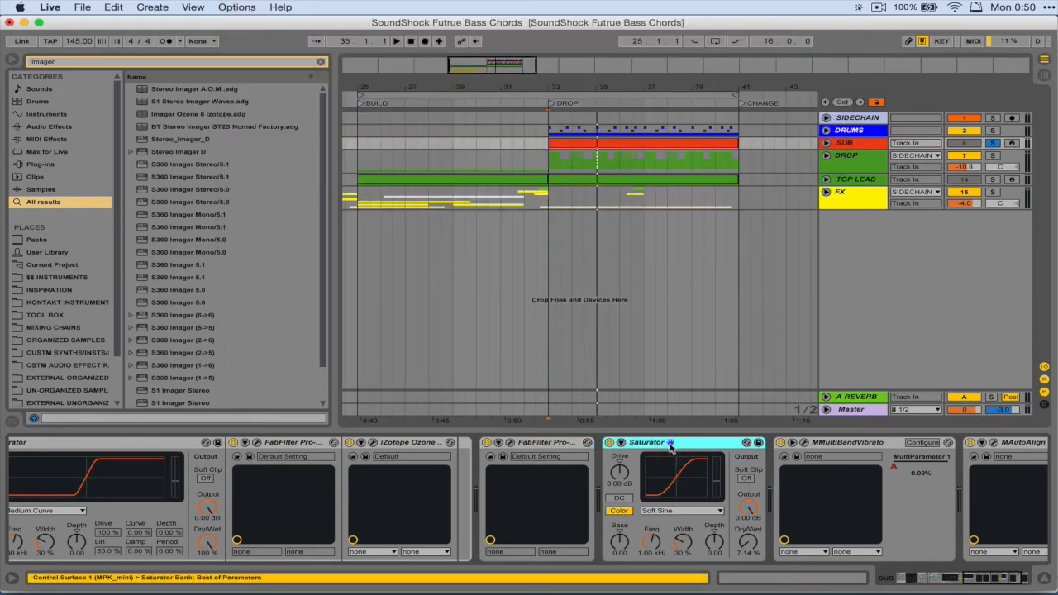
scroll(670, 448, right, 3)
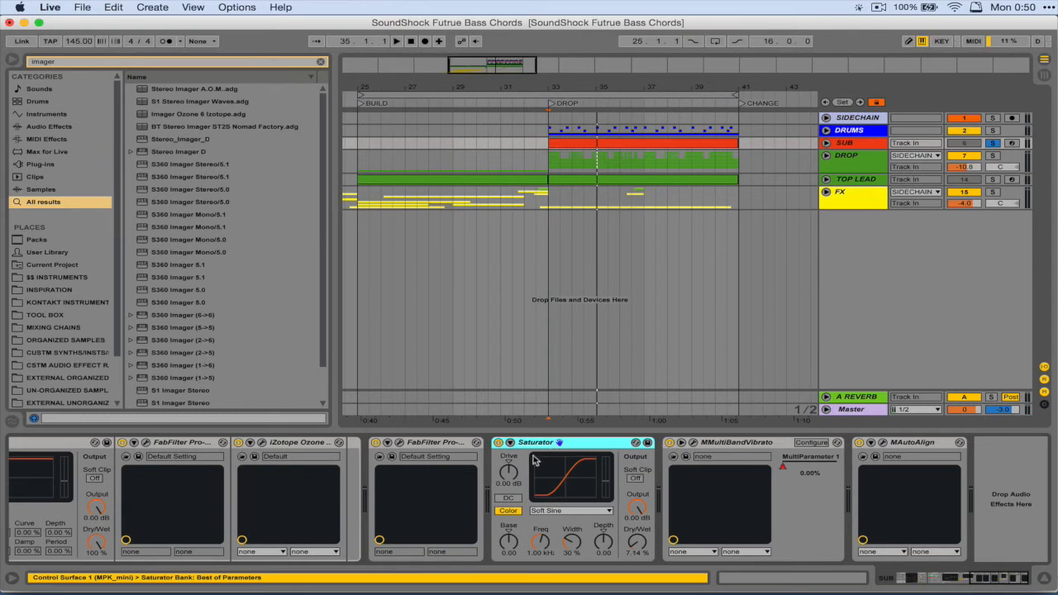
click(730, 443)
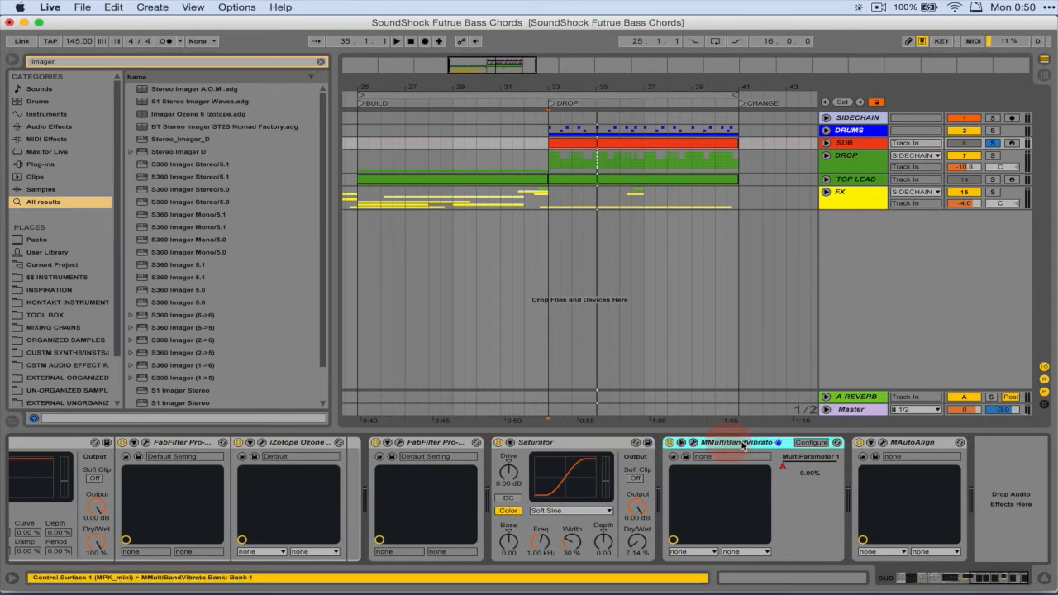
click(914, 444)
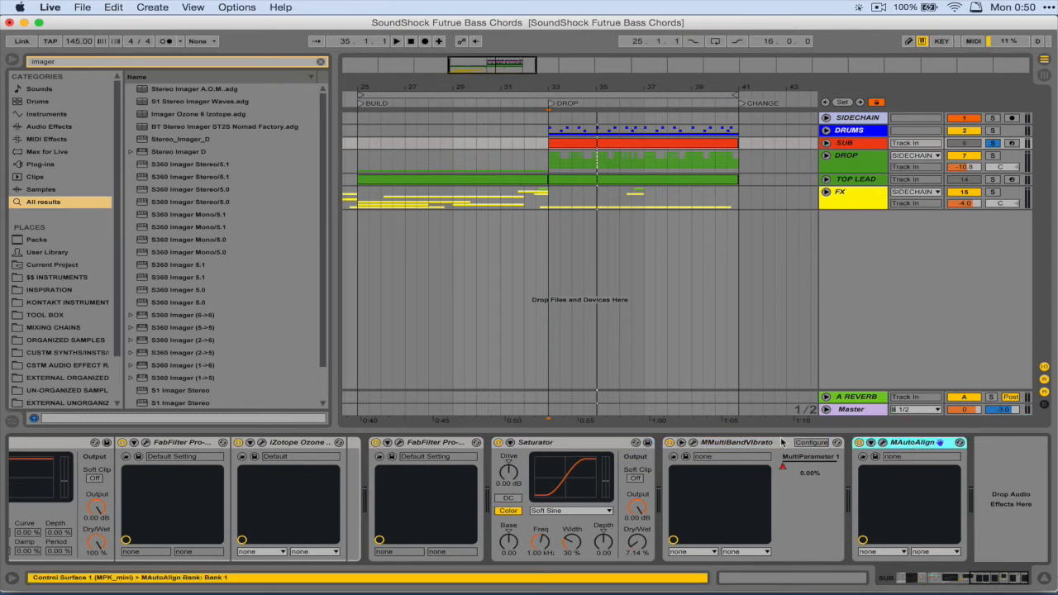
- Unfold the TOP LEAD track, select its clip in the DROP section, and audition the lead soloed
click(827, 159)
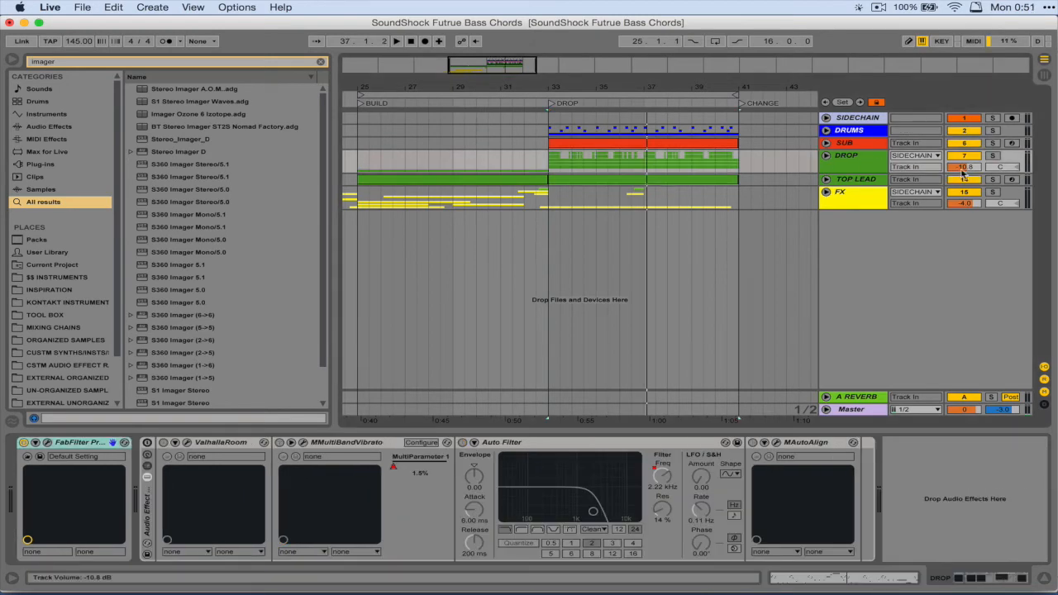
click(824, 179)
click(656, 185)
click(632, 181)
key(space)
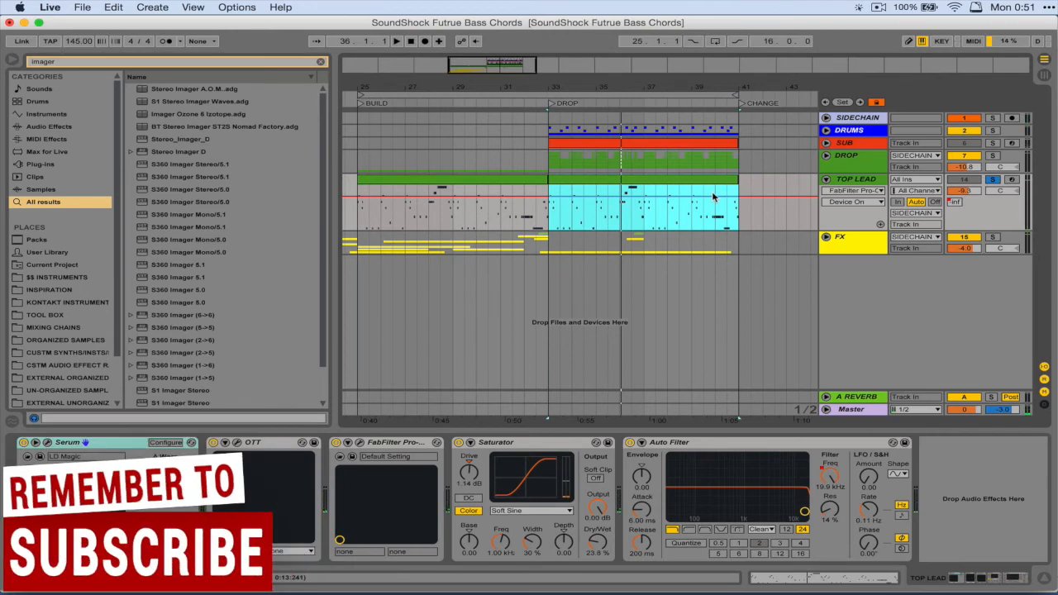
- Inspect the TOP LEAD's Serum LD Magic patch and its OTT compressor settings, closing both plug-in windows
click(50, 444)
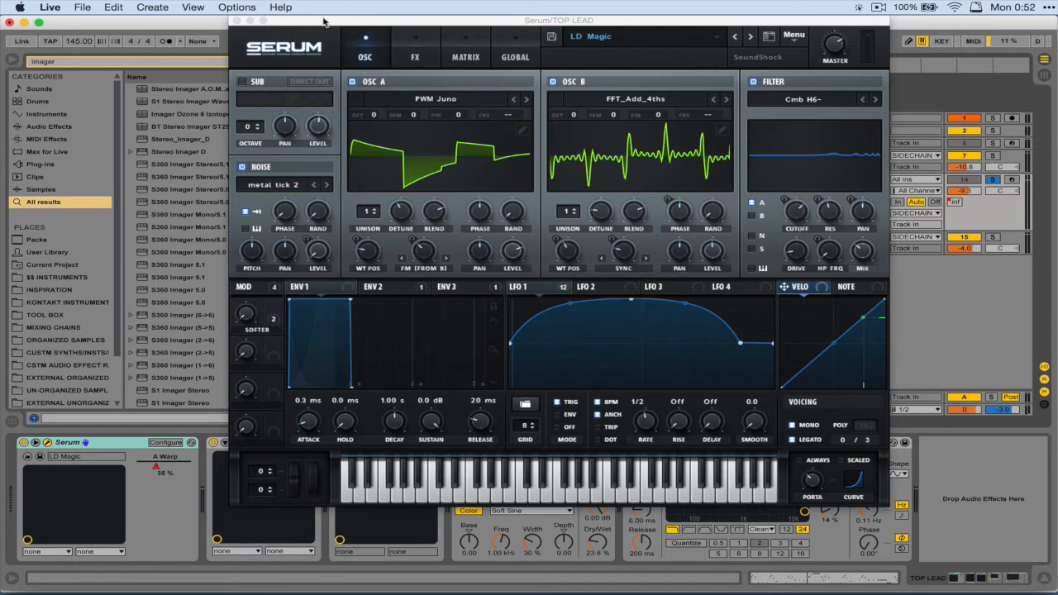
drag(326, 20, 323, 44)
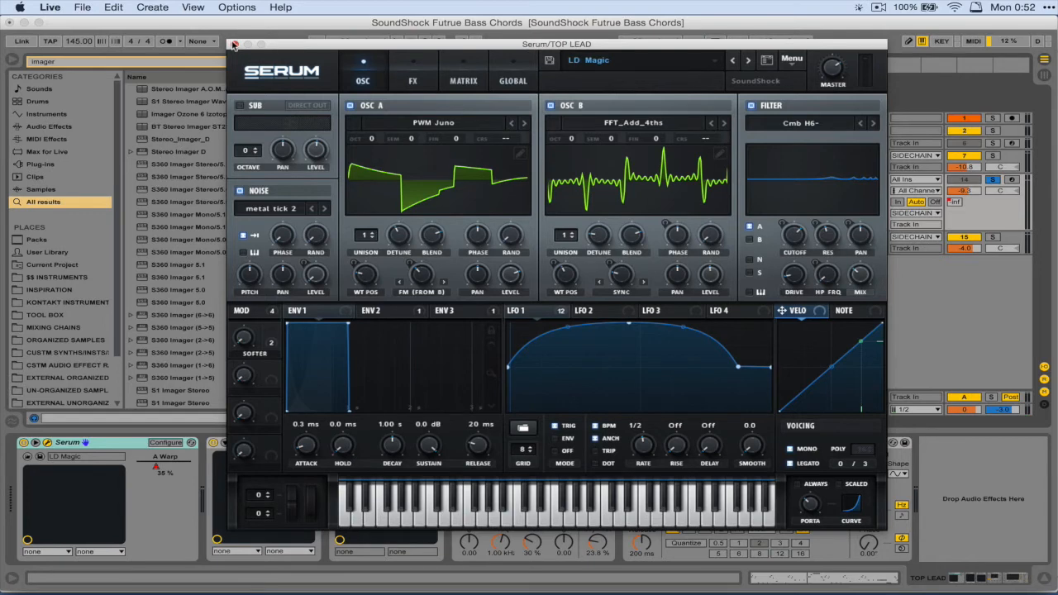
click(234, 46)
click(234, 444)
click(235, 443)
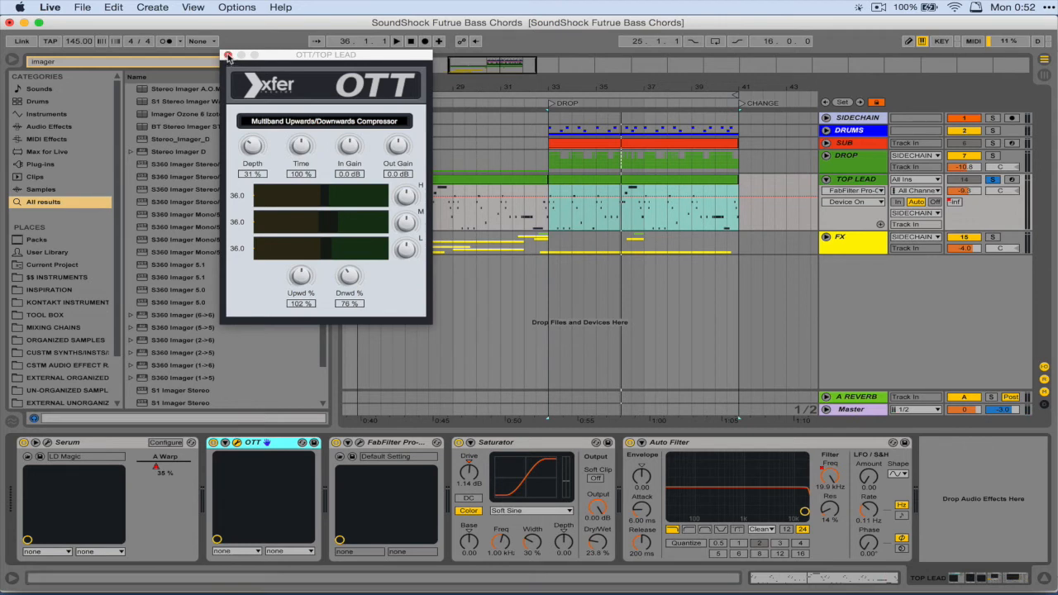
click(229, 56)
- Open the TOP LEAD's FabFilter Pro-Q 2 and play the soloed lead to view its spectrum against the EQ curve
click(378, 444)
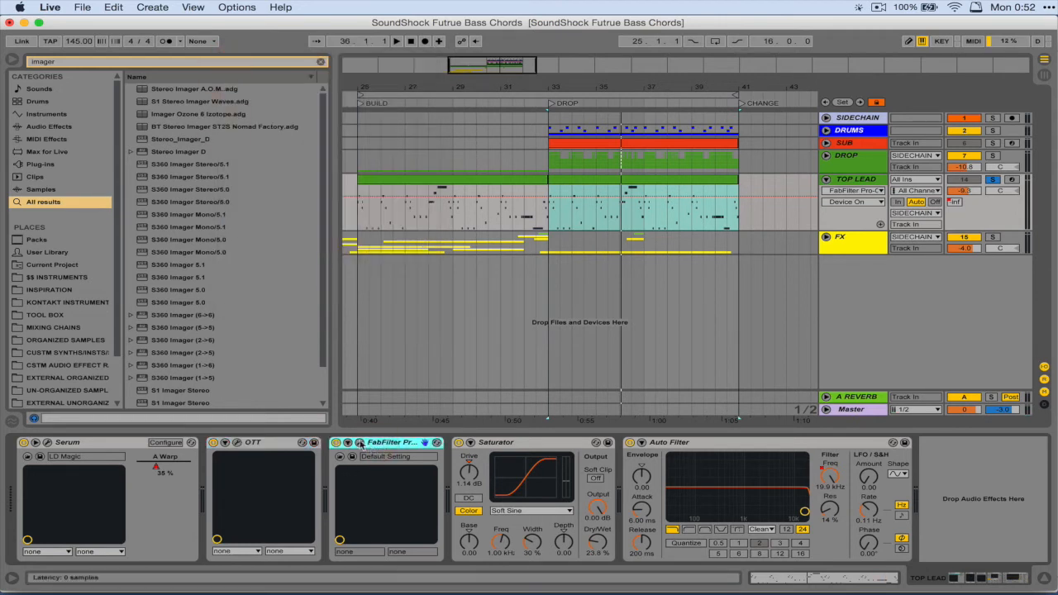
click(360, 444)
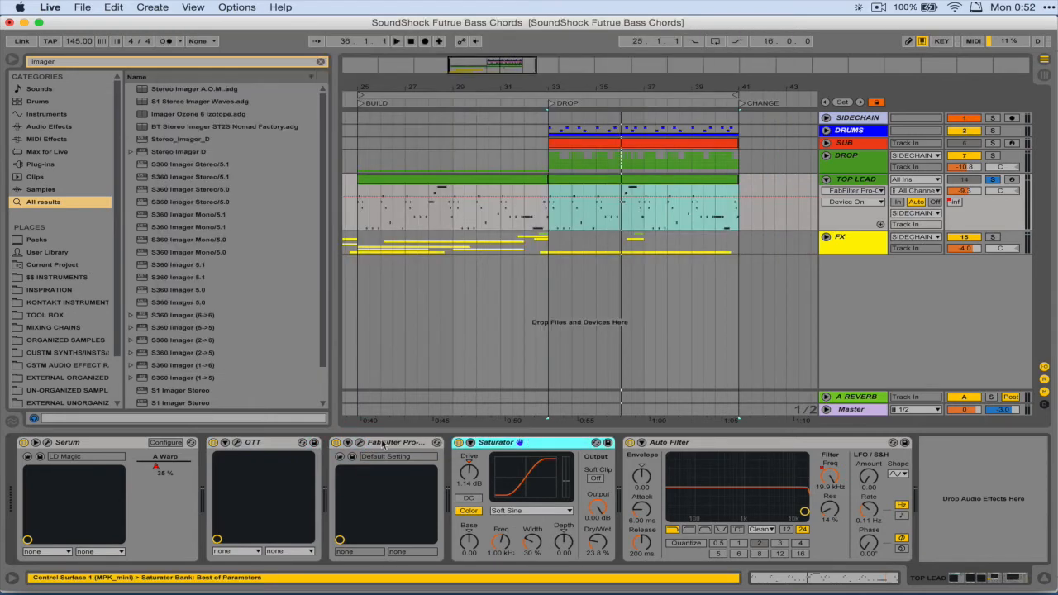
click(360, 443)
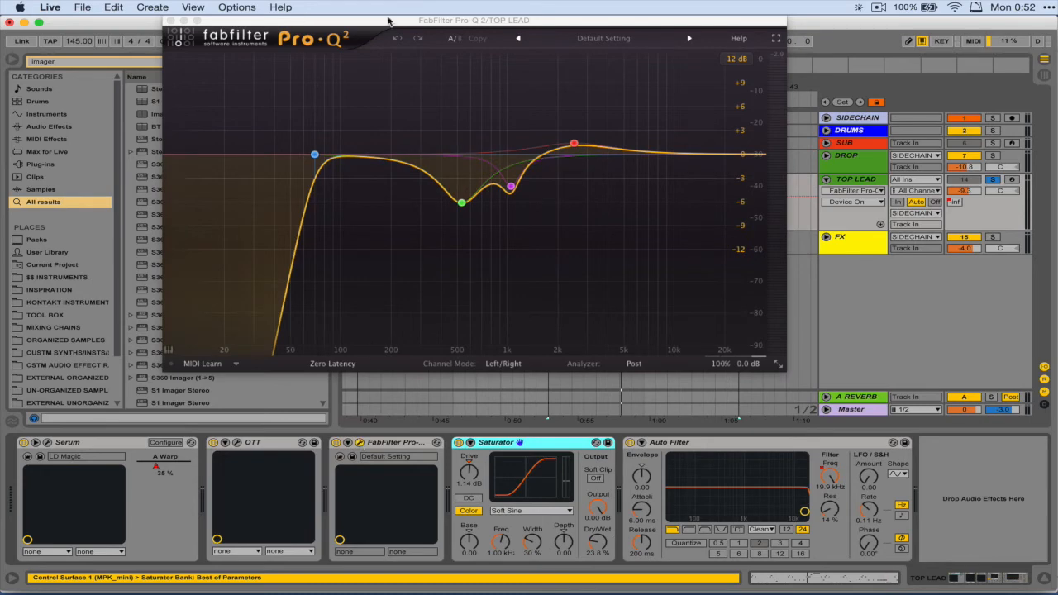
drag(435, 25, 480, 84)
drag(633, 91, 375, 122)
key(space)
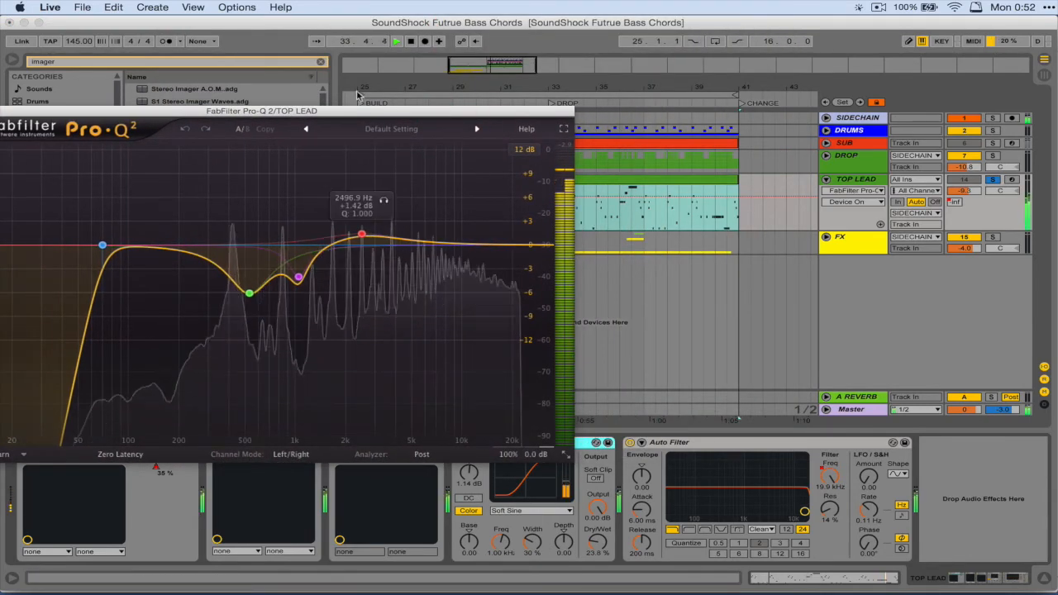
drag(357, 109, 397, 20)
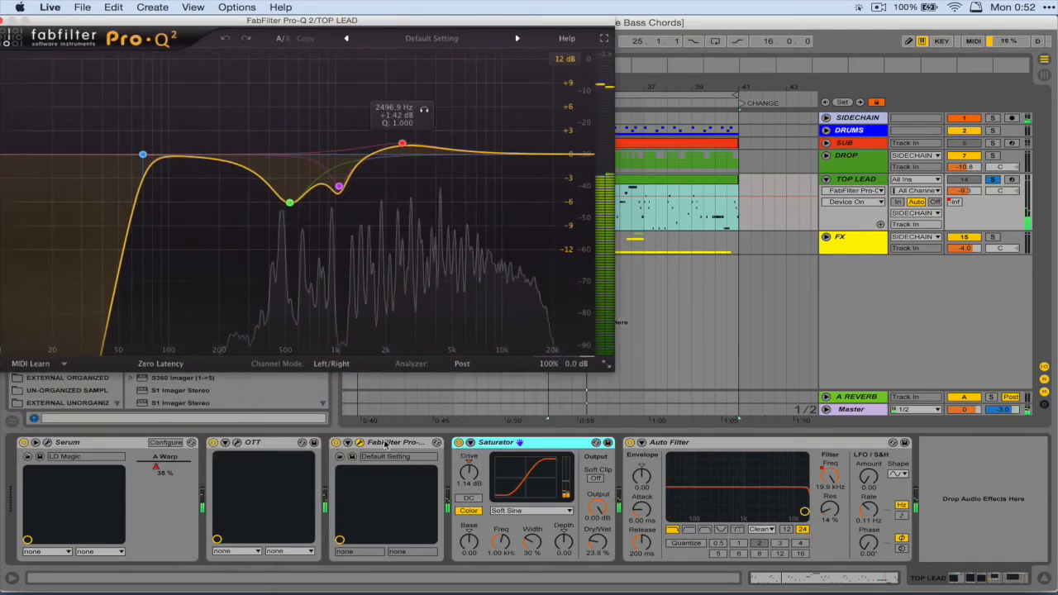
- Compare the playing lead with its Pro-Q 2 bypassed and enabled, stop playback, and close the EQ window
click(336, 443)
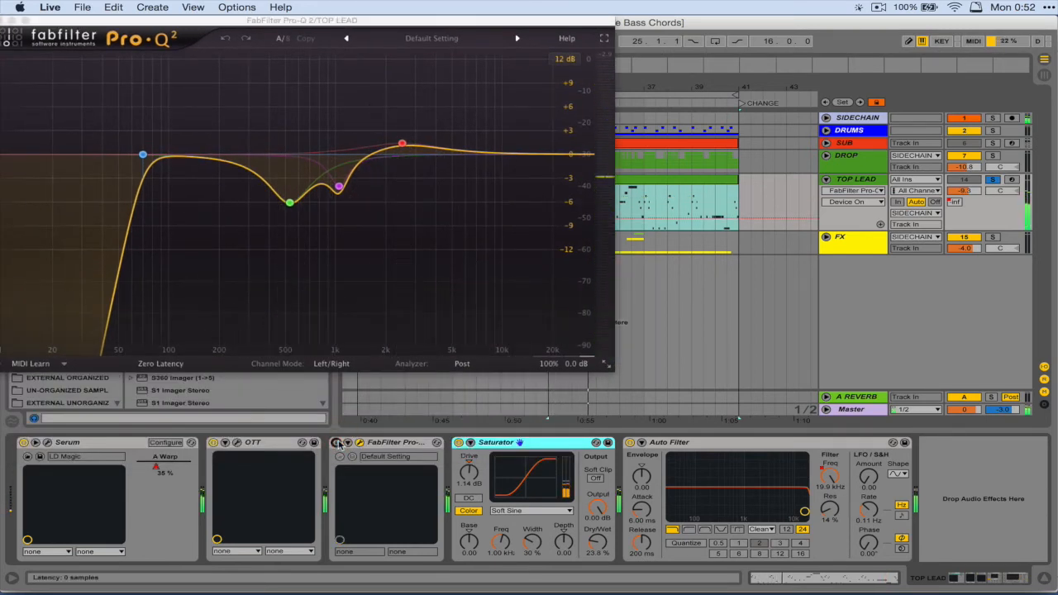
click(337, 442)
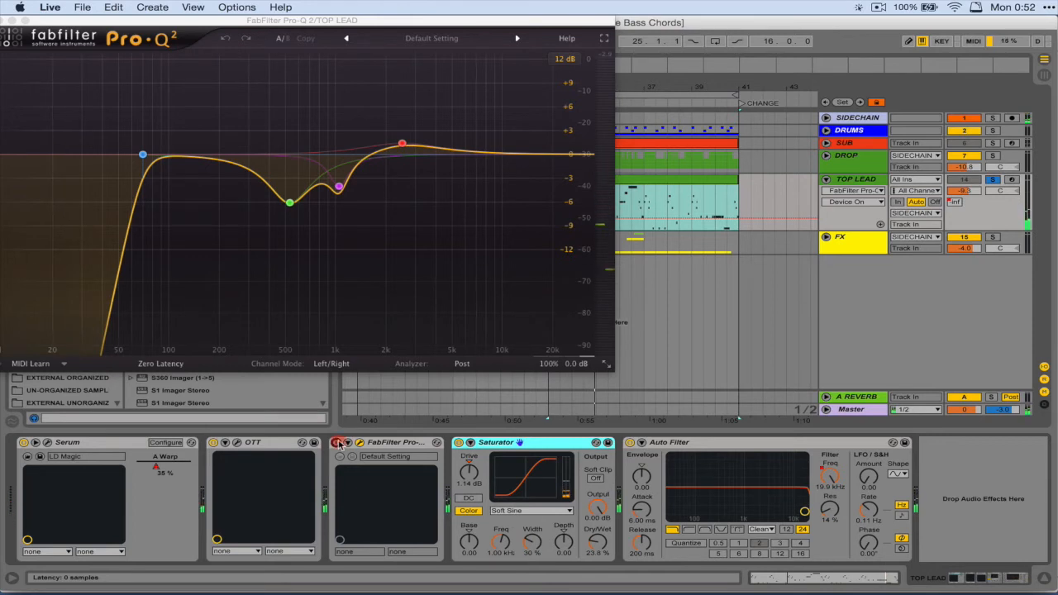
drag(177, 24, 384, 37)
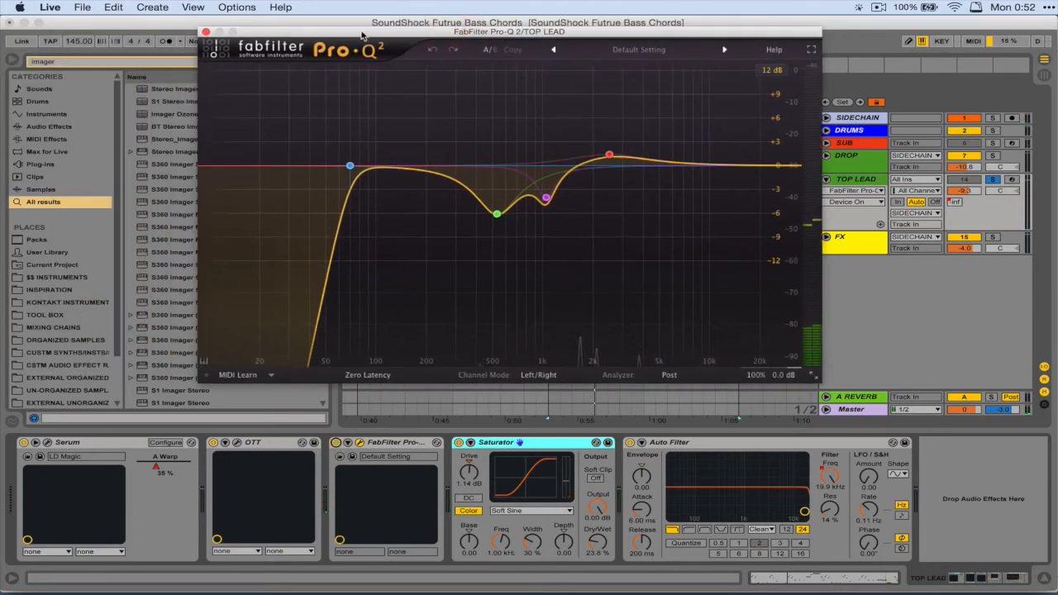
click(205, 32)
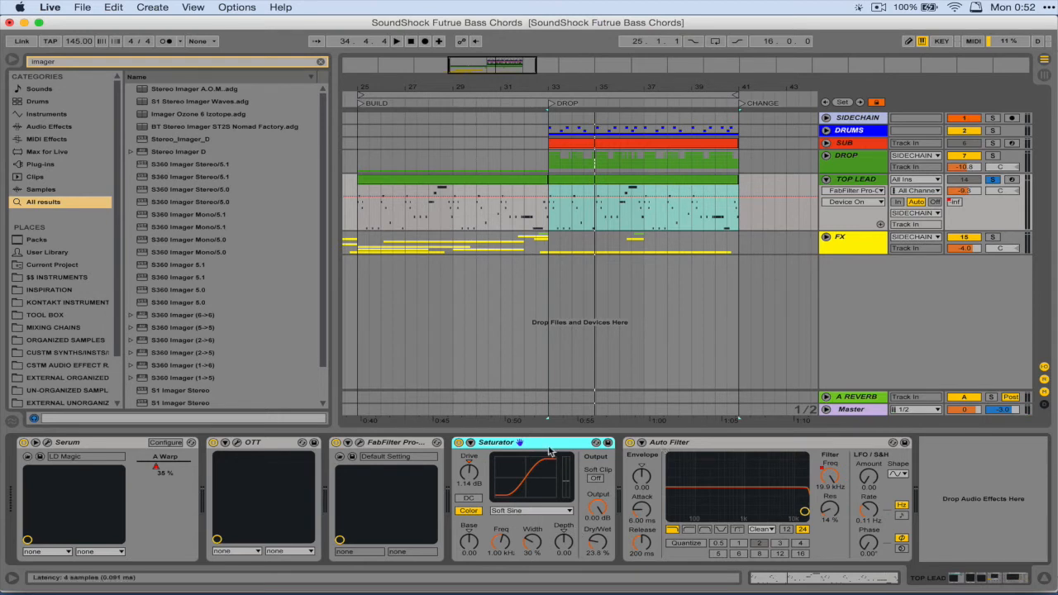
- Show the DROP group's devices, inspect the EQ curve of its FabFilter Pro-Q 2, and close the plug-in window
click(846, 164)
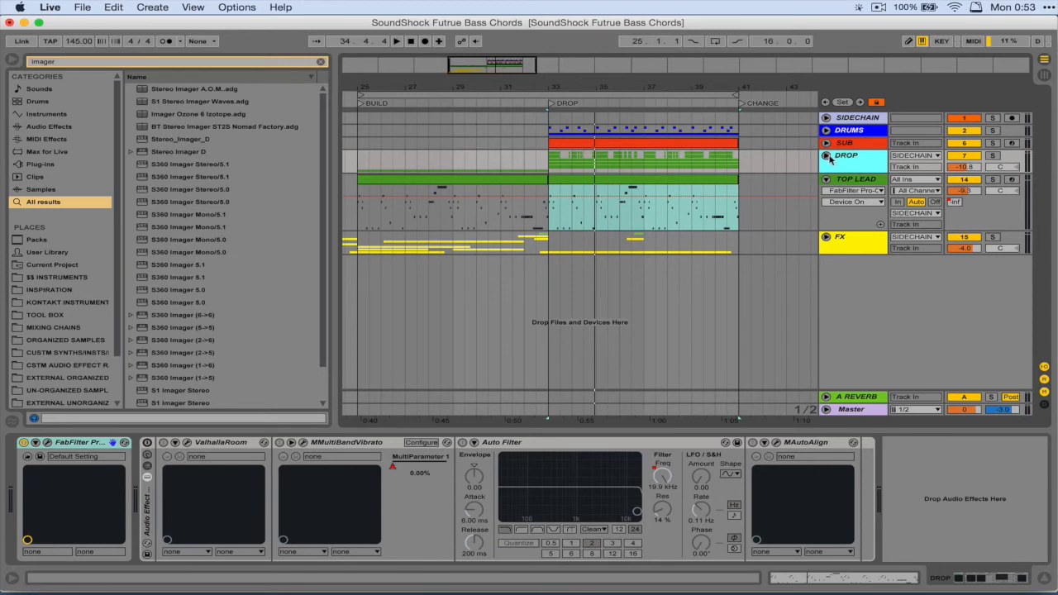
click(271, 520)
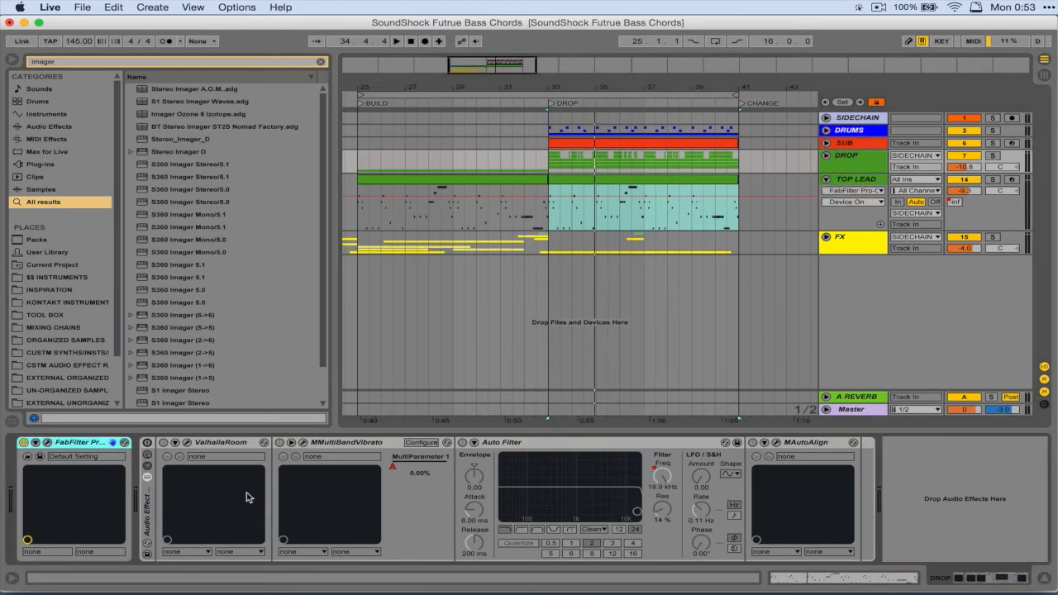
click(48, 443)
drag(419, 27, 438, 72)
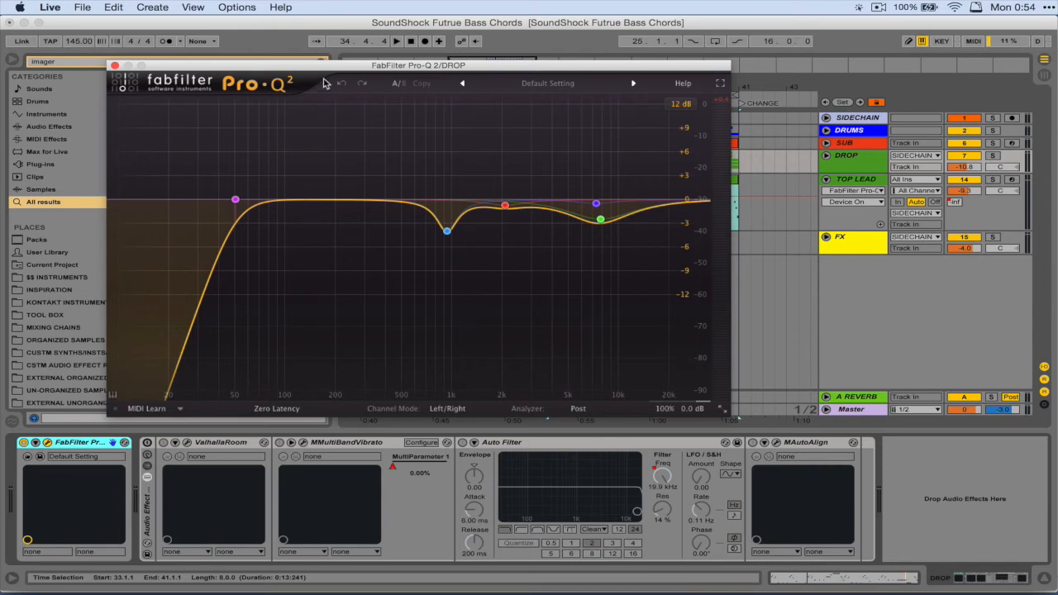
click(115, 66)
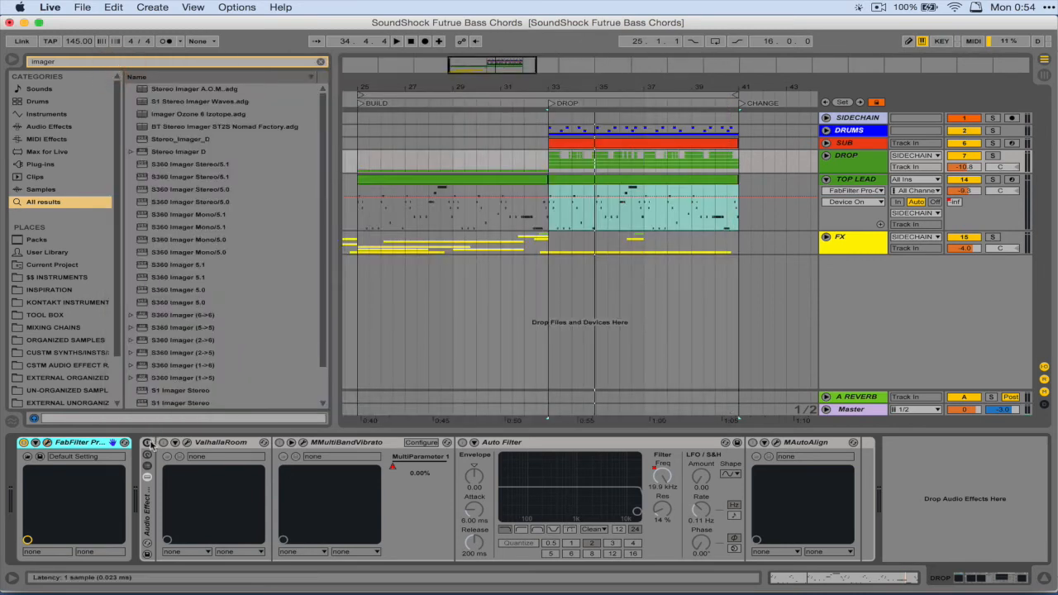
- Turn on the DROP group's audio effect rack and open its ValhallaRoom reverb for inspection
click(190, 443)
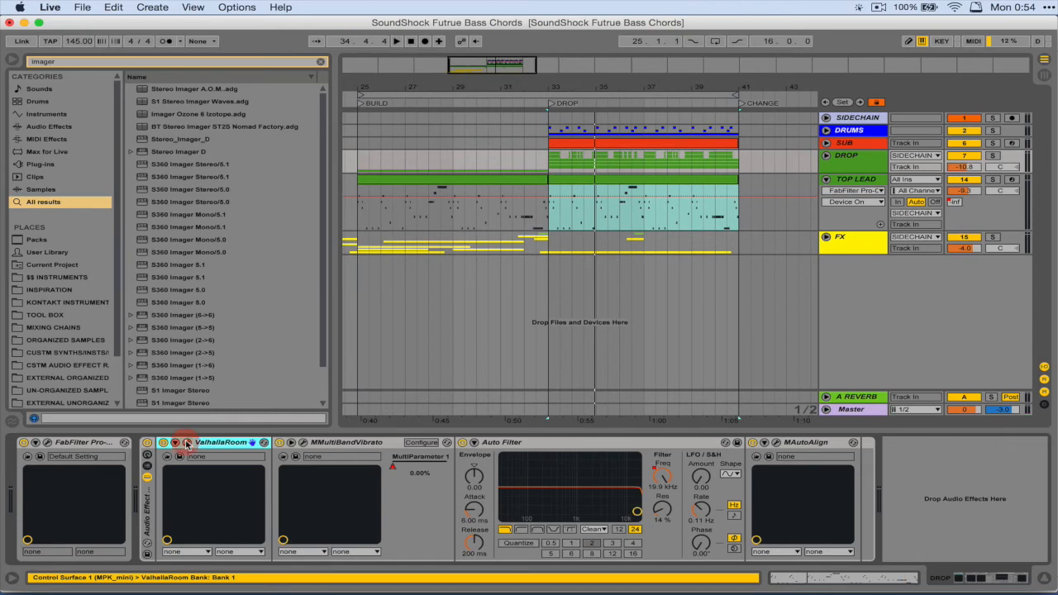
click(186, 444)
drag(578, 18, 389, 30)
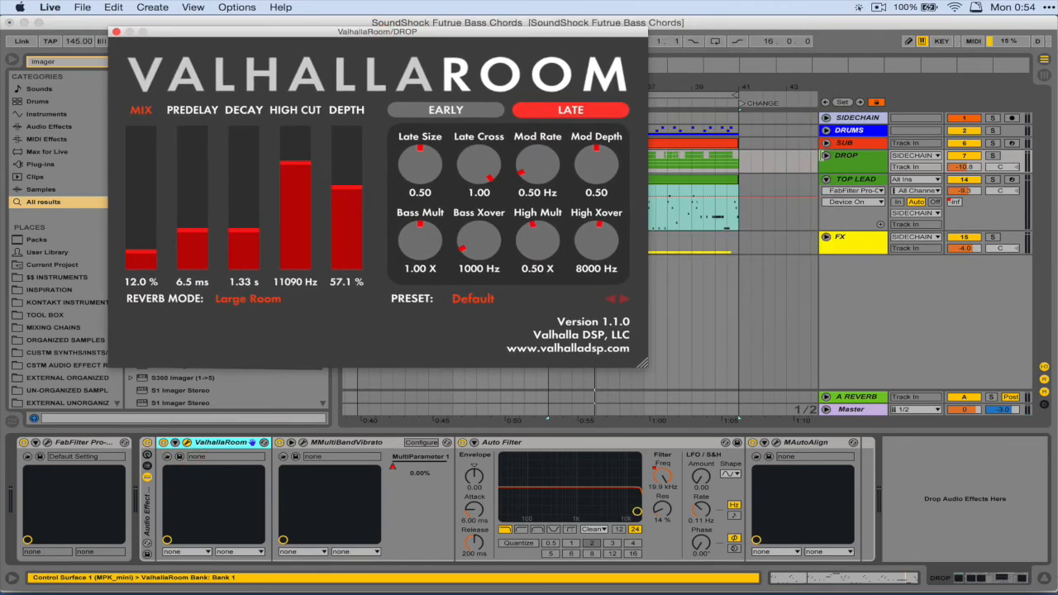
- Unfold the DROP group to show its layers and effect automation, and select the group track with ValhallaRoom open
click(826, 155)
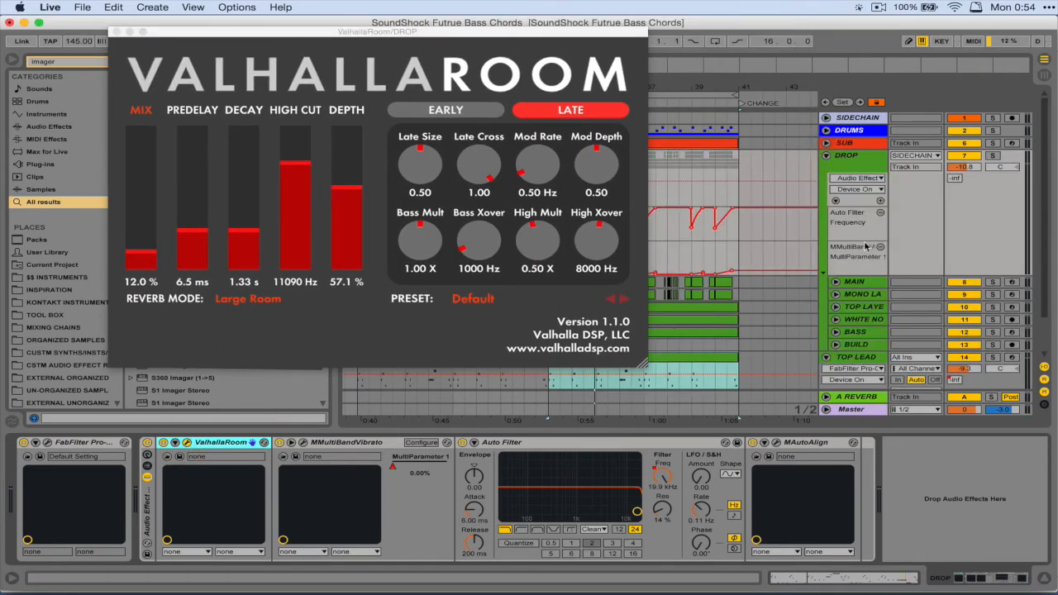
click(863, 294)
click(864, 165)
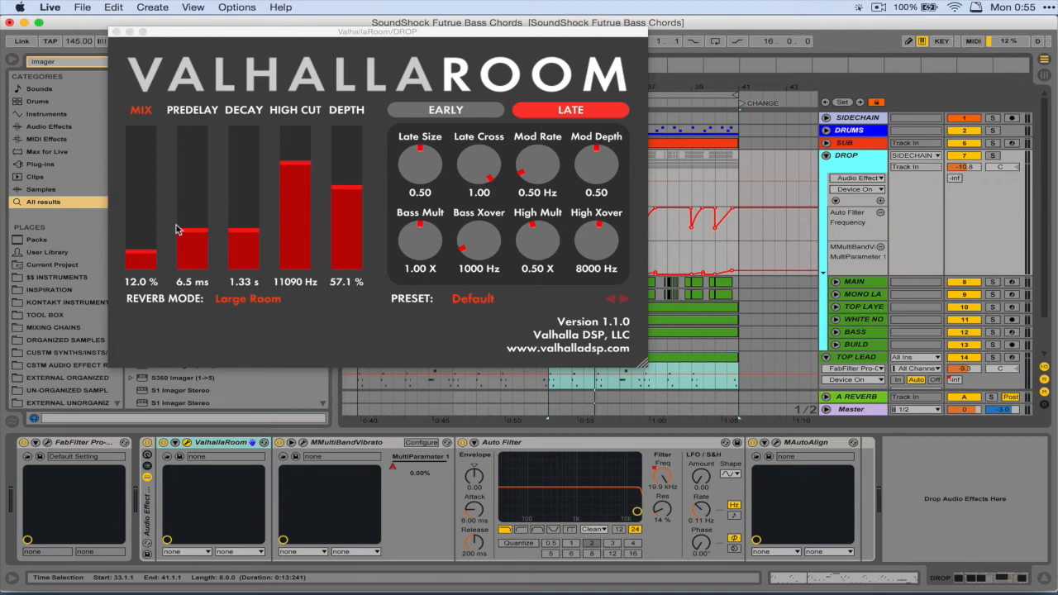
- Close the ValhallaRoom window and point out the DROP group's MMultiBandVibrato and MAutoAlign devices by selecting each in turn
click(116, 33)
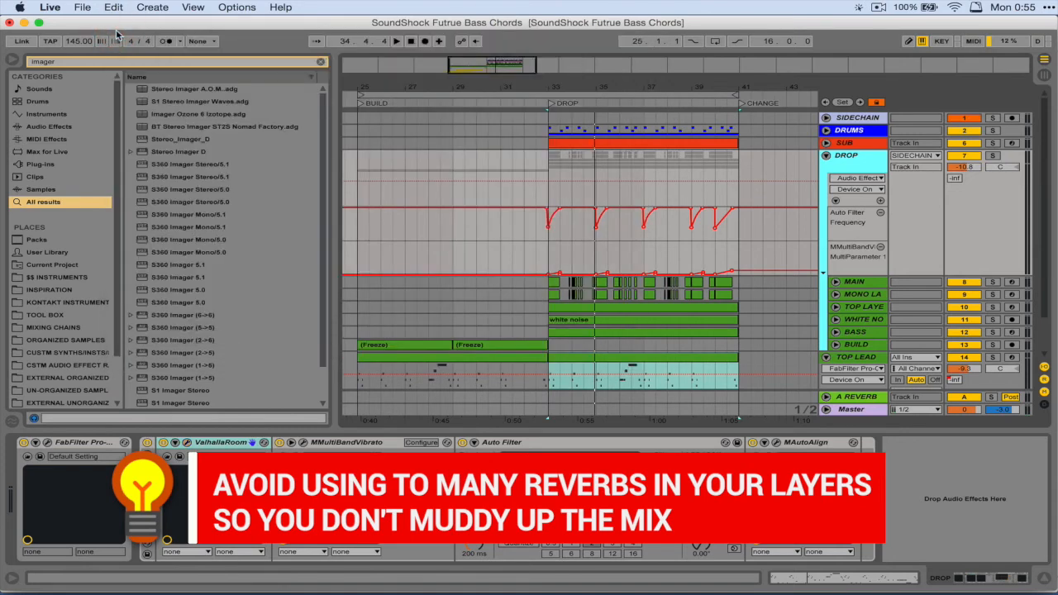
scroll(709, 285, down, 2)
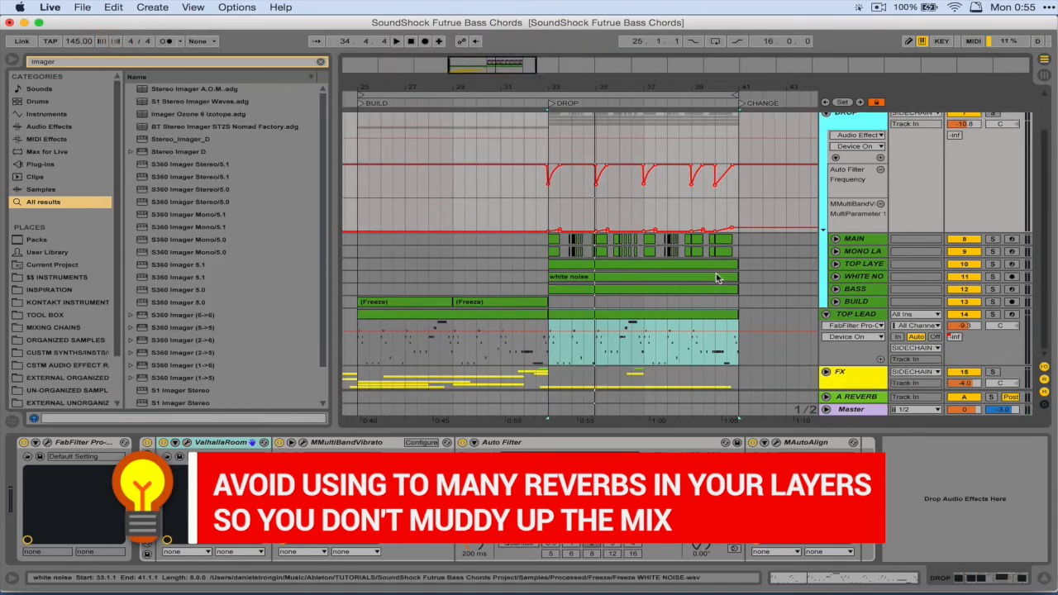
click(330, 446)
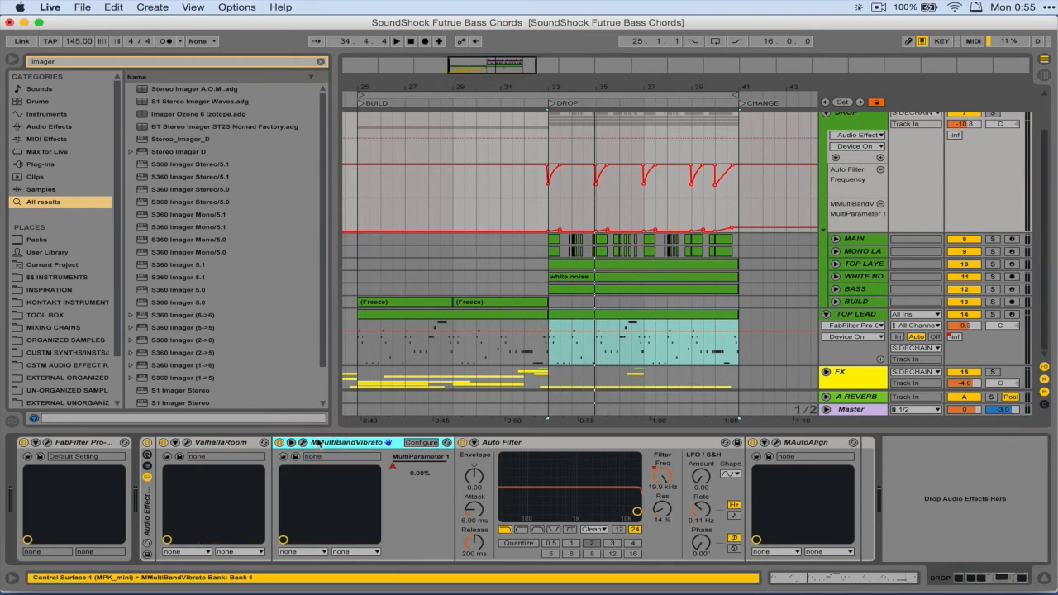
click(820, 443)
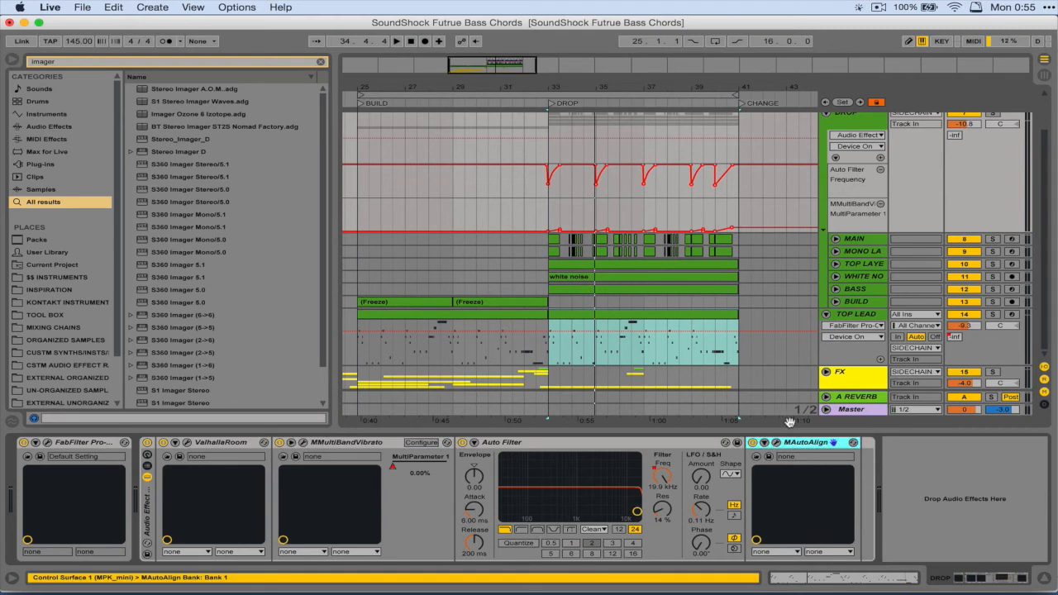
- Open the DROP group's MMultiBandVibrato, examine its depth, sync, shape and stereo settings, and close the plug-in window
click(349, 444)
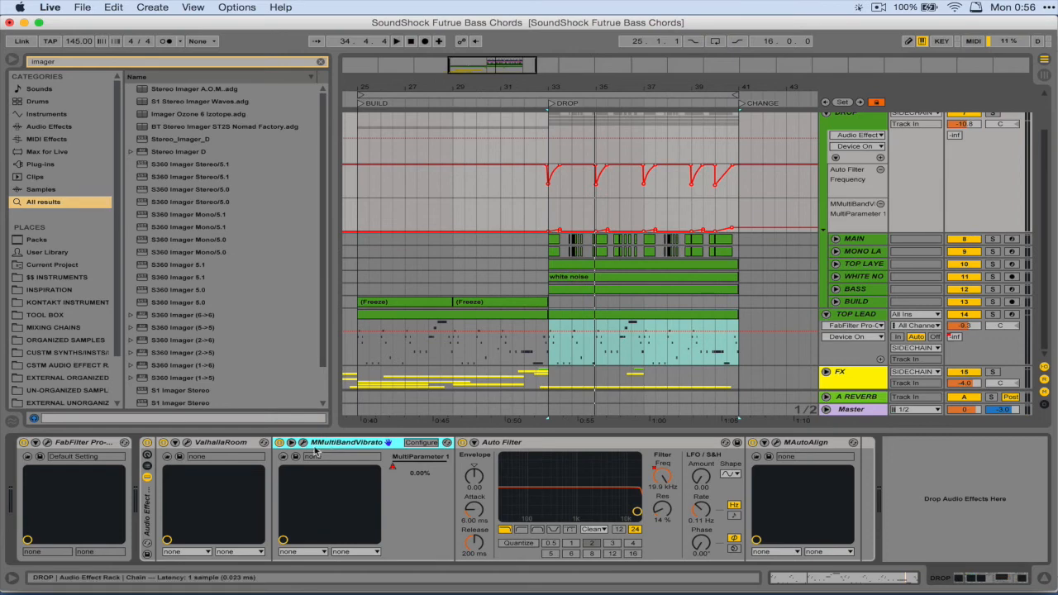
click(303, 443)
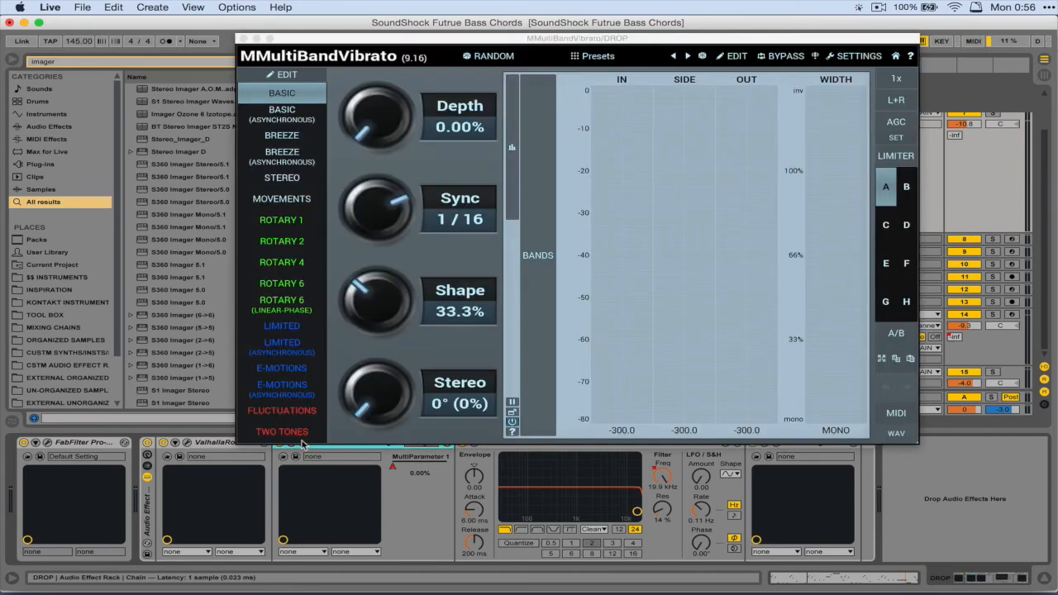
drag(280, 39, 262, 37)
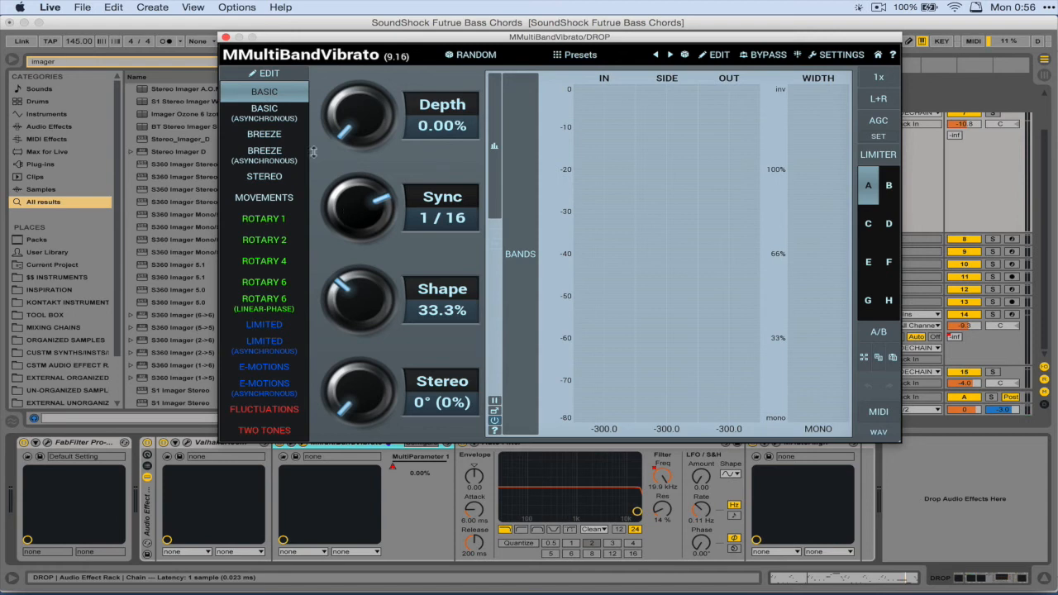
click(226, 37)
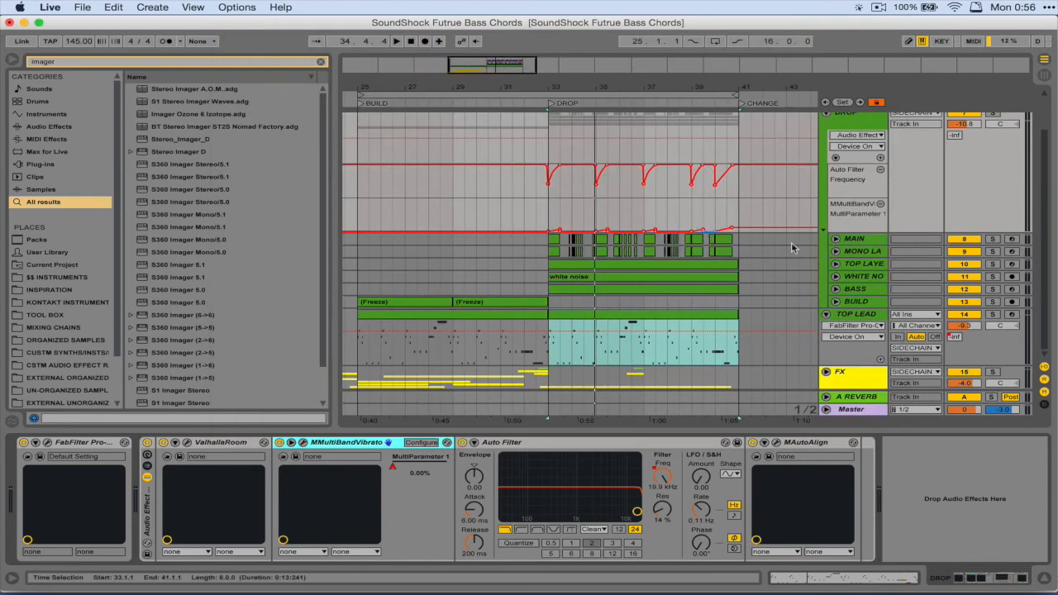
- Solo the DROP group and select its vibrato automation over the first chord, from 33.1.1 to 33.3.1
click(992, 114)
drag(563, 83, 529, 217)
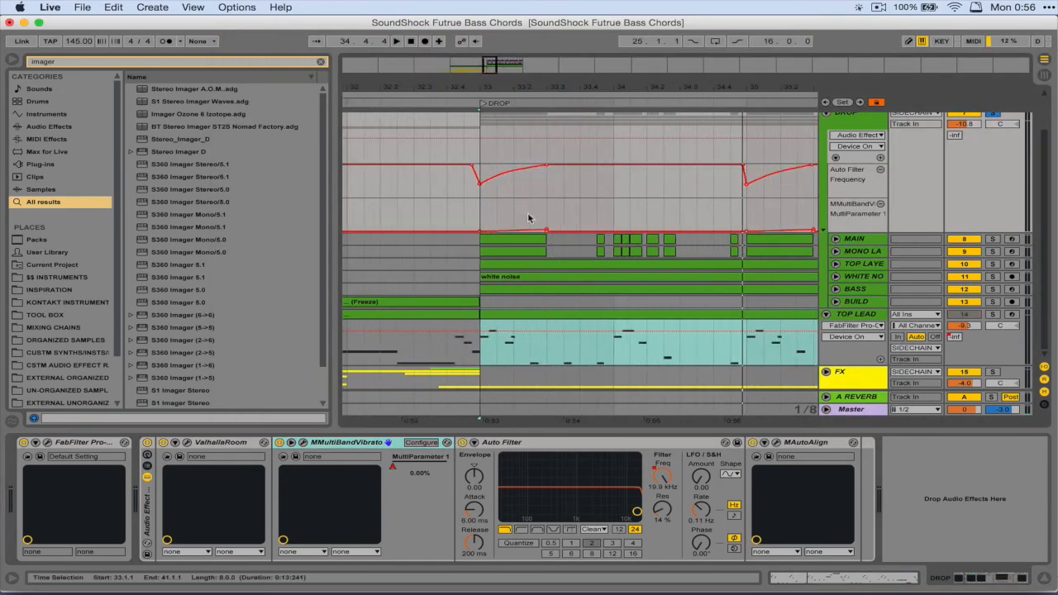
click(512, 234)
drag(485, 218, 544, 218)
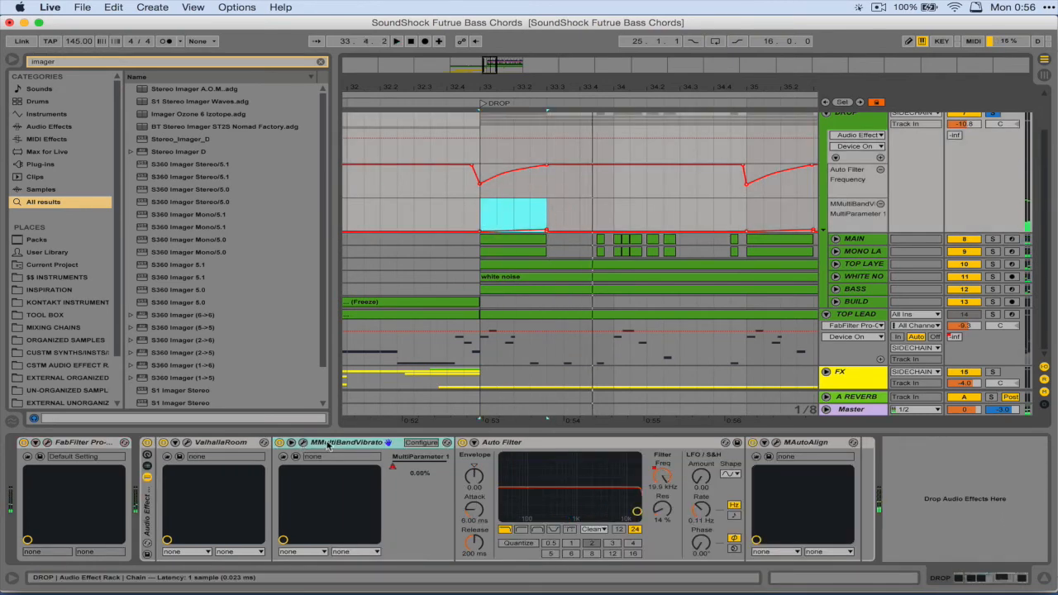
- Listen to the first chord with MMultiBandVibrato bypassed, stop playback, and turn the effect back on
click(279, 443)
key(space)
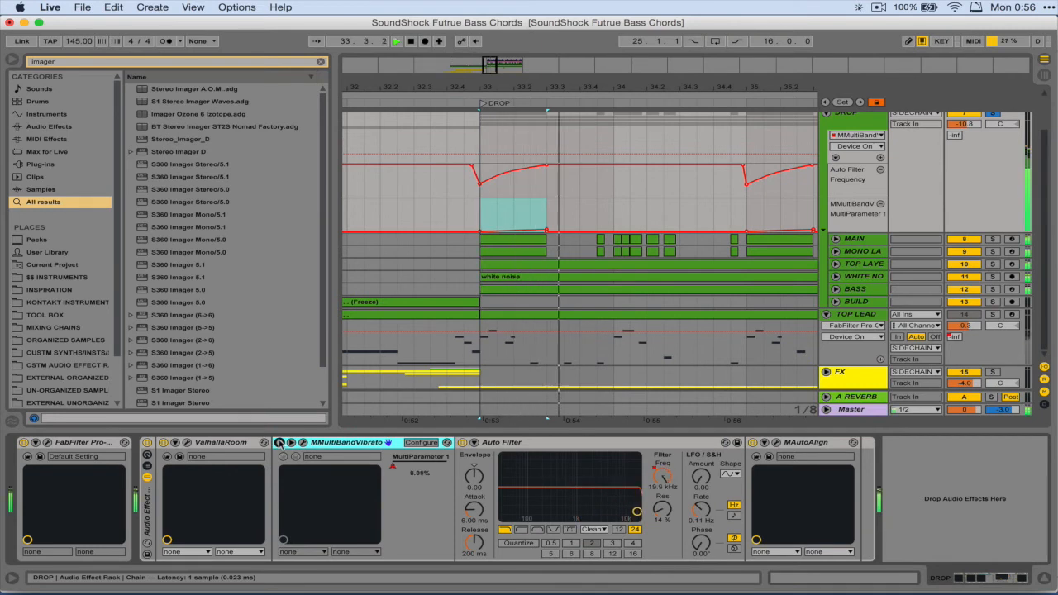
key(space)
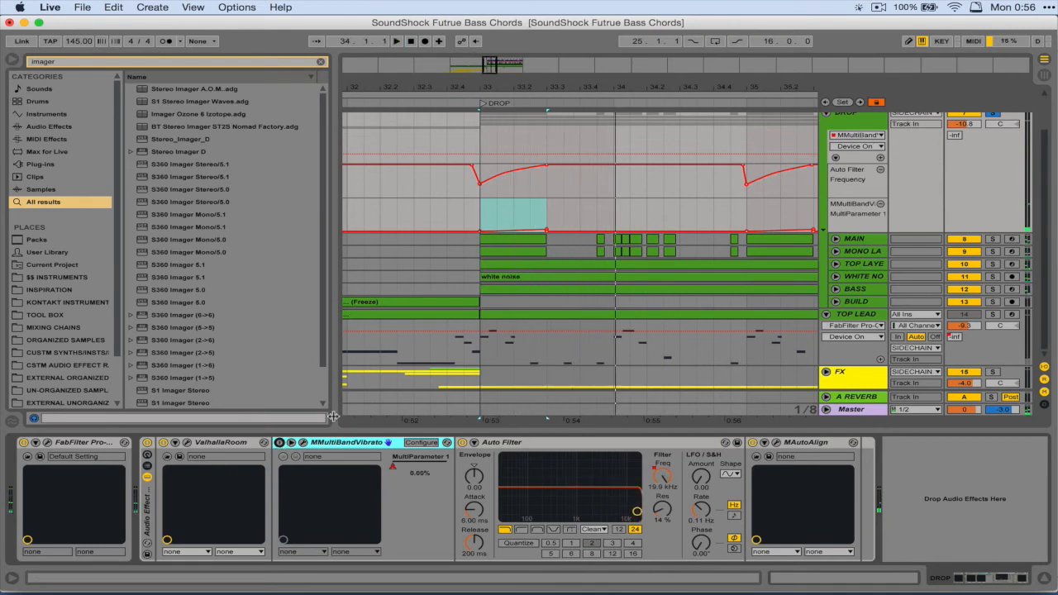
click(328, 444)
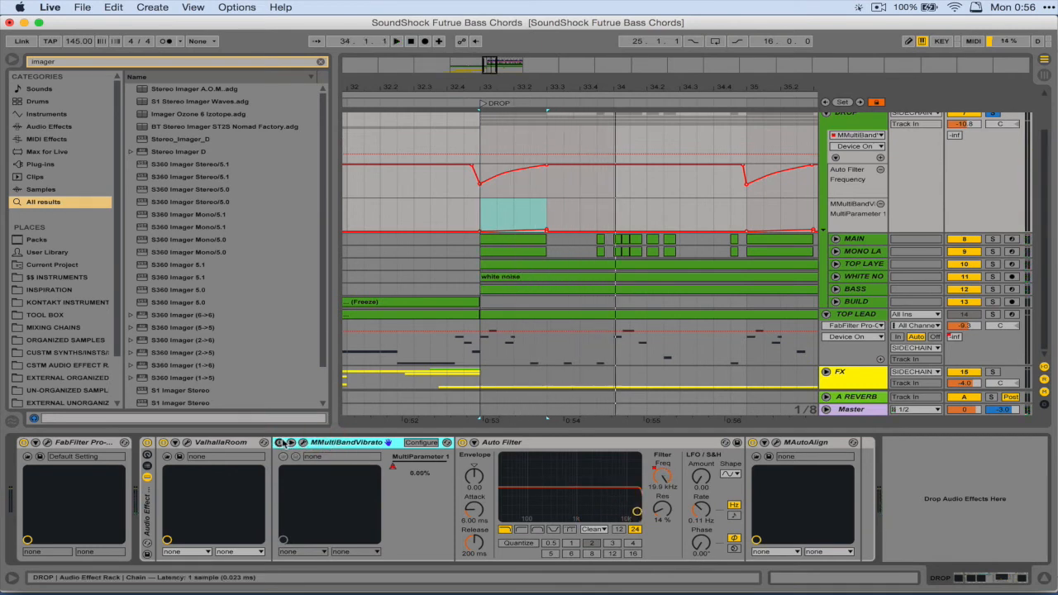
click(281, 442)
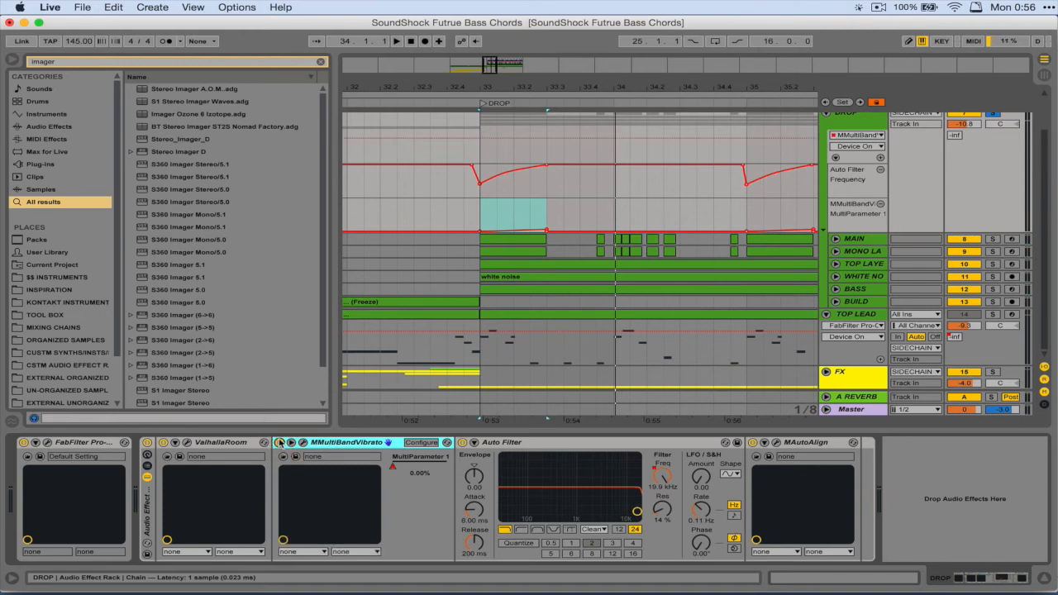
- Examine the vibrato automation across the whole drop and select its stretch from 33.1.1 to 34.3.1
drag(625, 83, 482, 86)
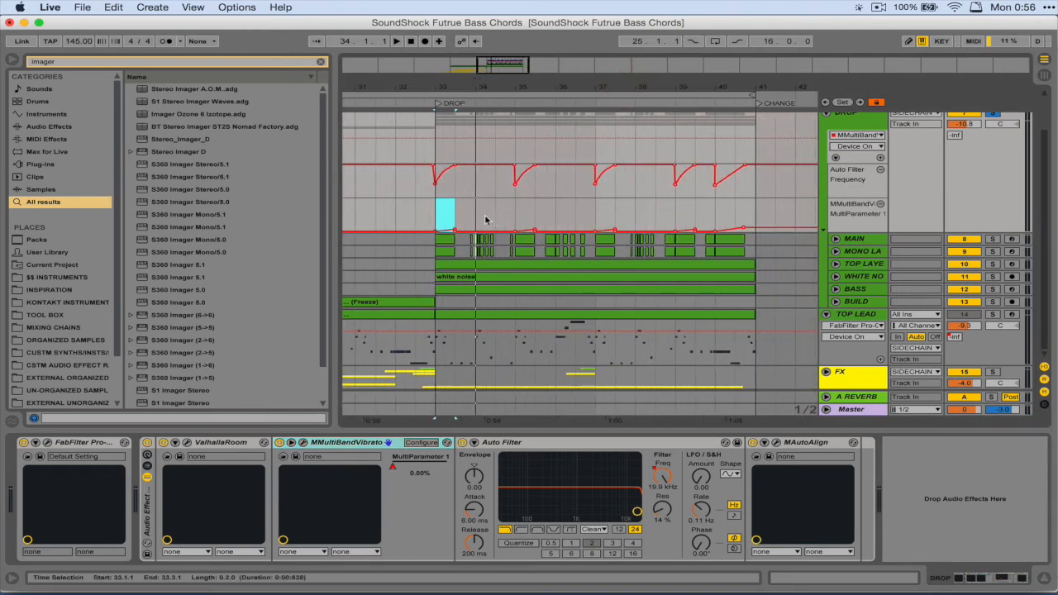
click(439, 203)
drag(437, 204, 495, 205)
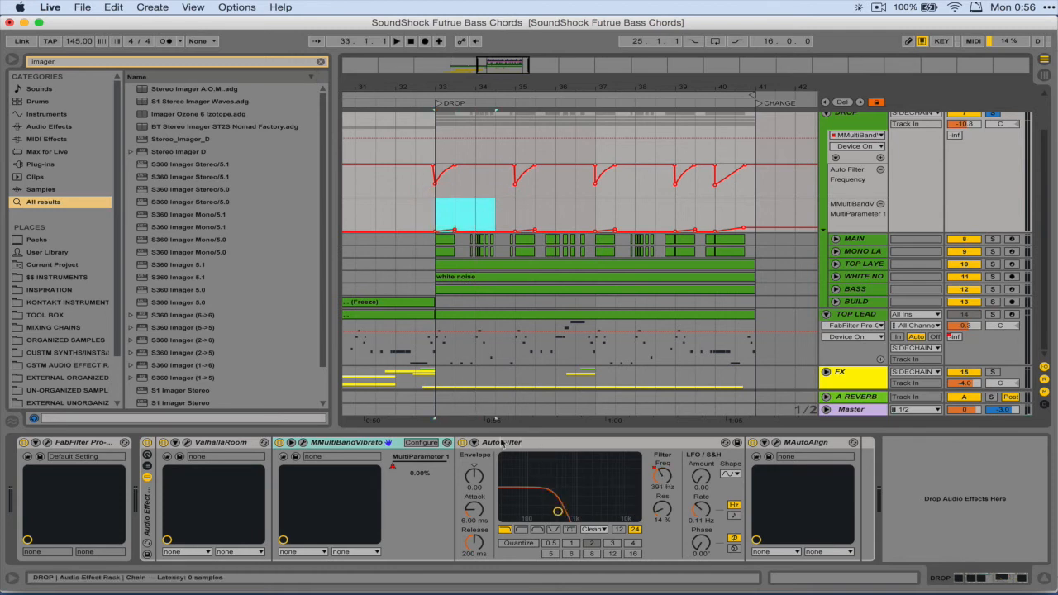
- Show the DROP group's Auto Filter frequency automation and play the opening of the drop from 33.1.1
click(371, 443)
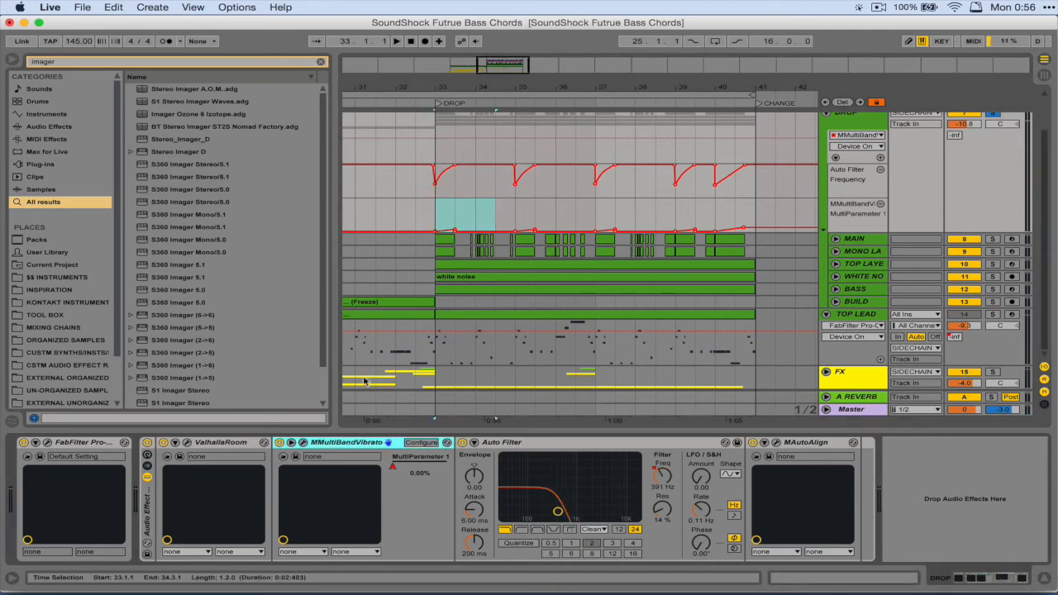
click(558, 446)
click(664, 477)
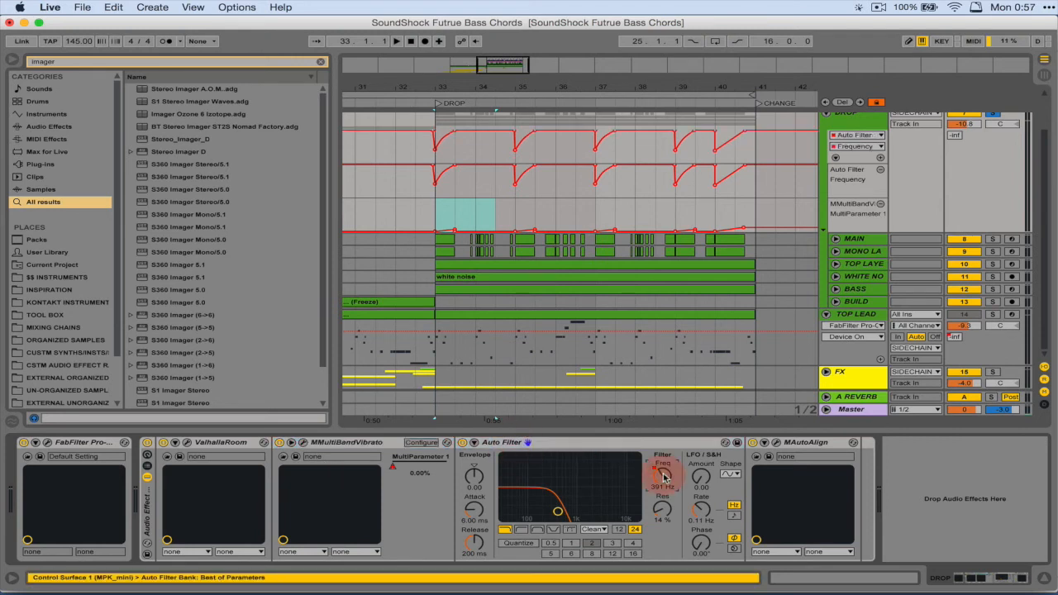
click(438, 202)
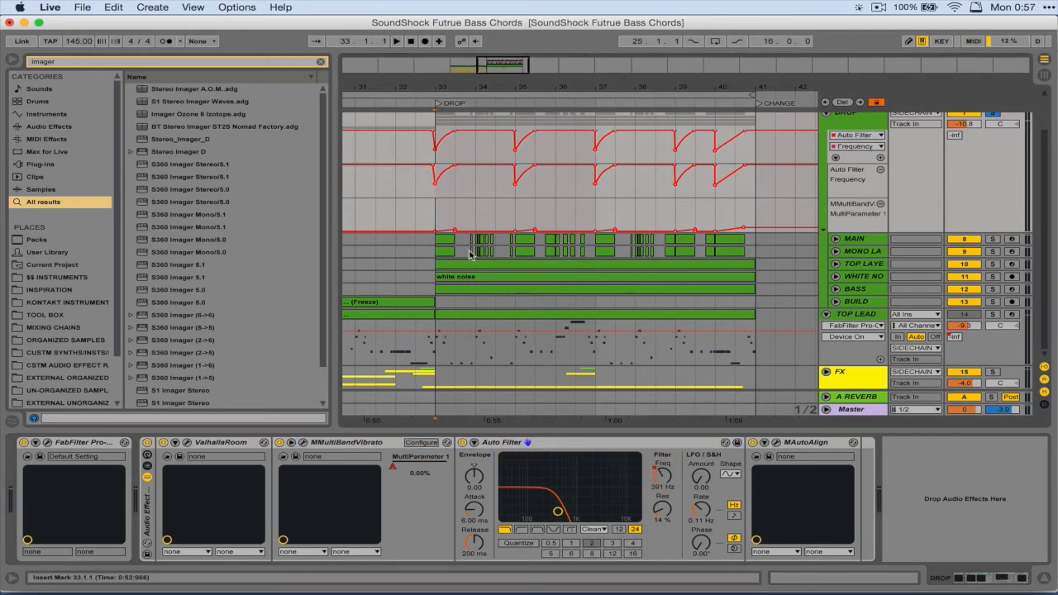
key(space)
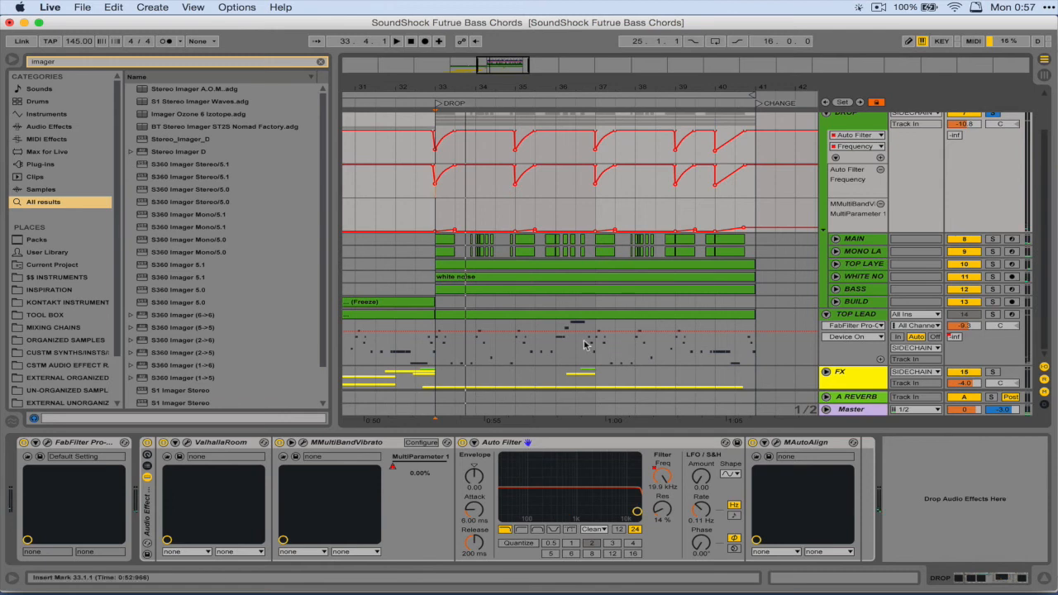
- Open the DROP group's MAutoAlign for inspection and close its window
click(524, 445)
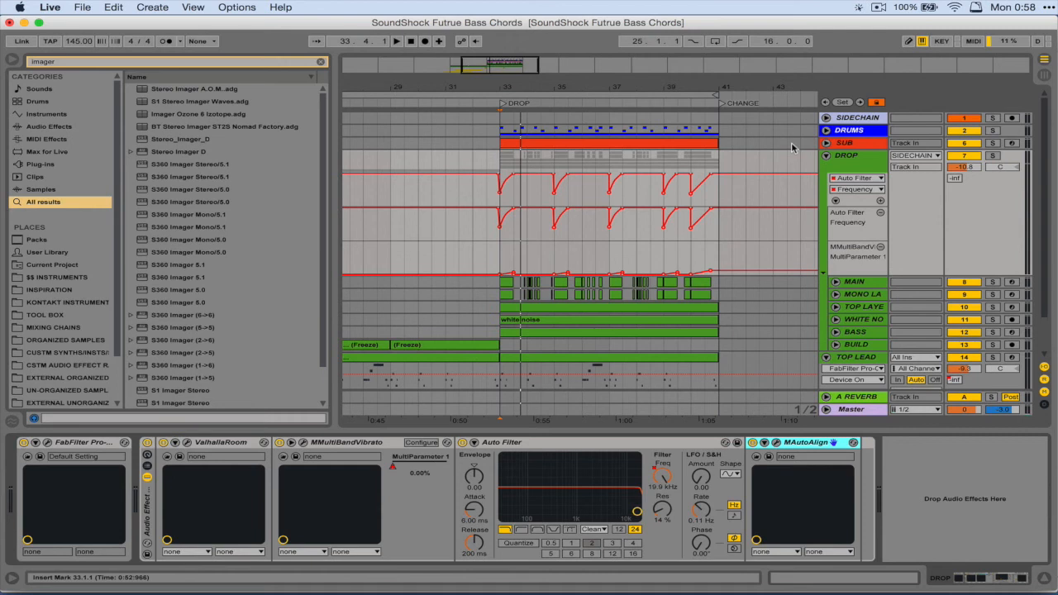
click(775, 442)
drag(547, 34, 546, 37)
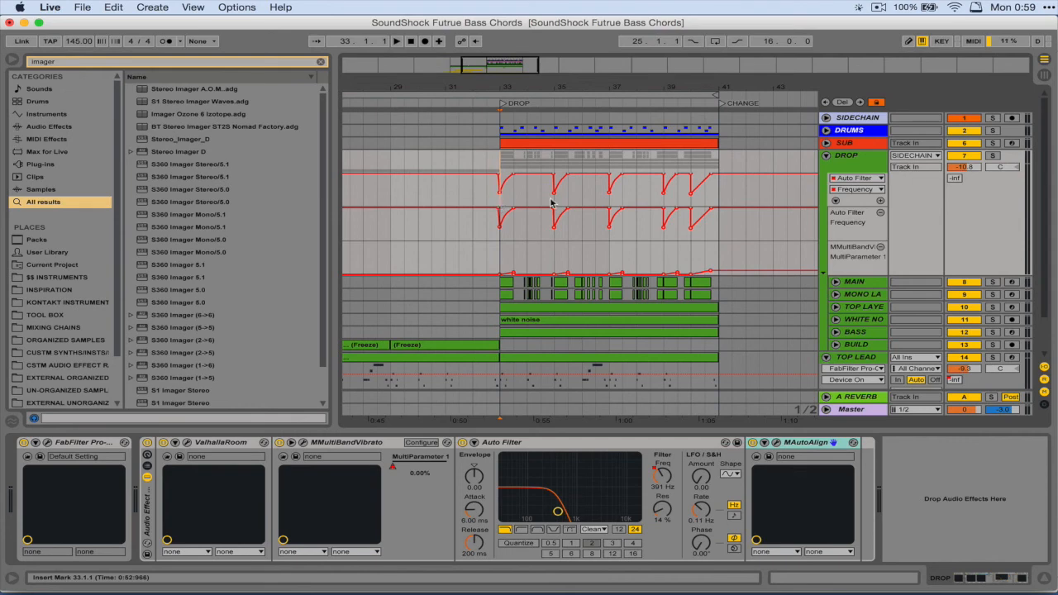
- Solo the SUB and DRUMS tracks, loop four bars from 33.1.1, and play the loop with the sub's MAutoAlign enabled
click(843, 143)
click(993, 143)
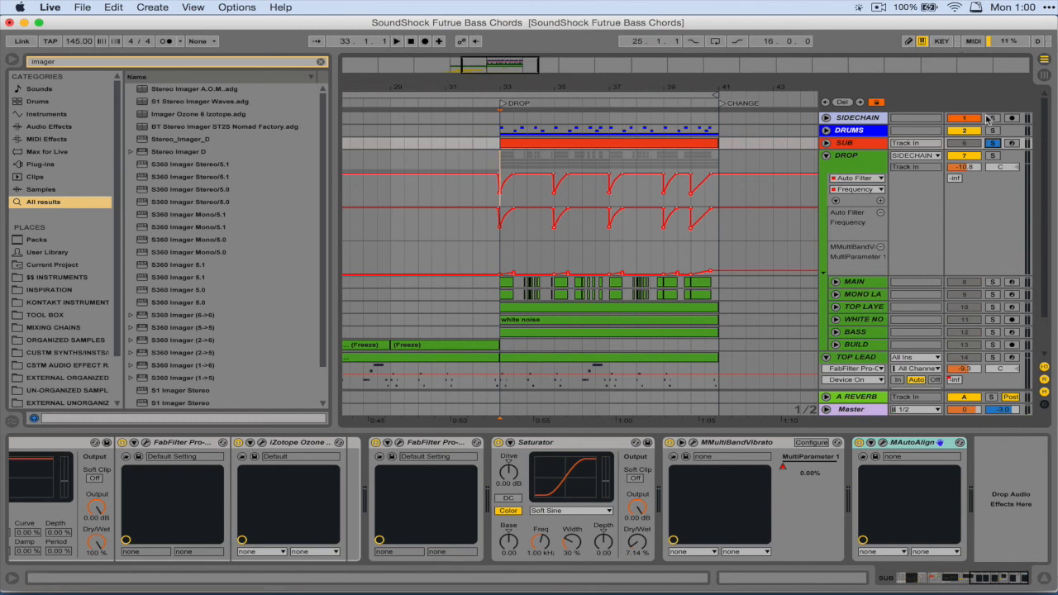
click(993, 130)
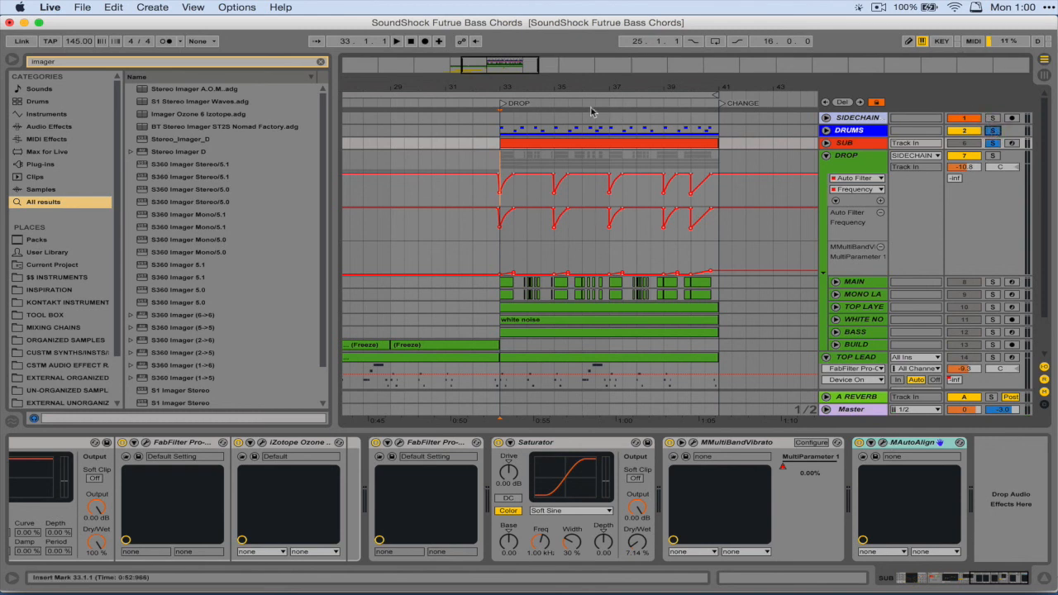
click(499, 144)
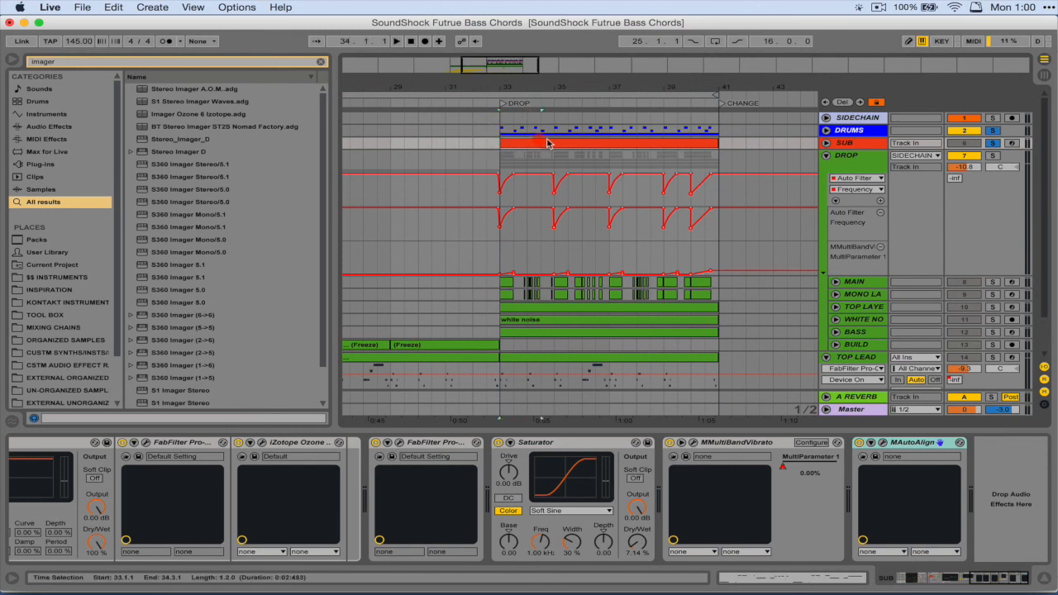
key(super+l)
key(space)
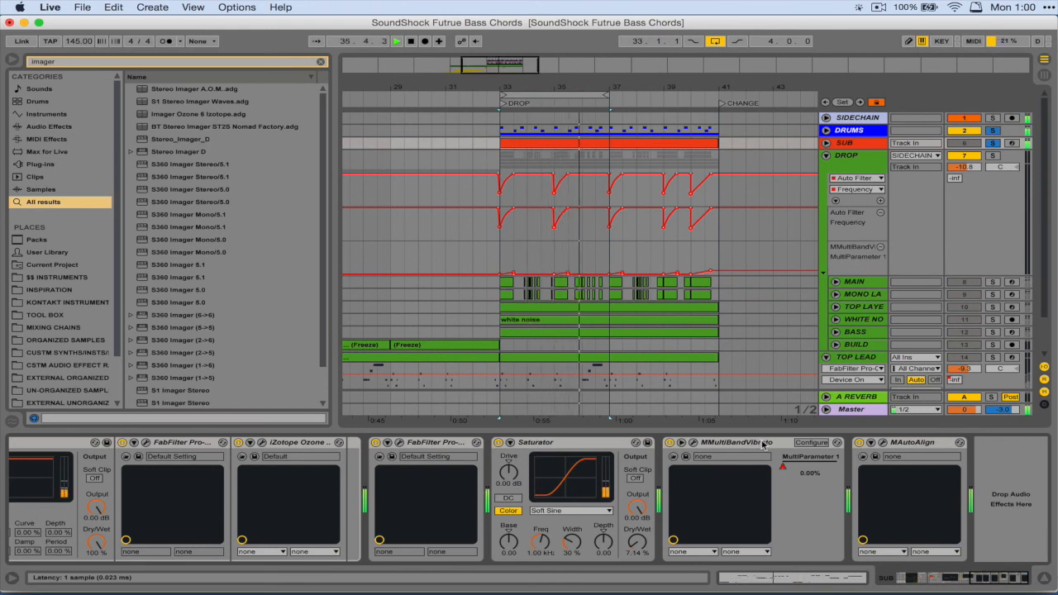
key(space)
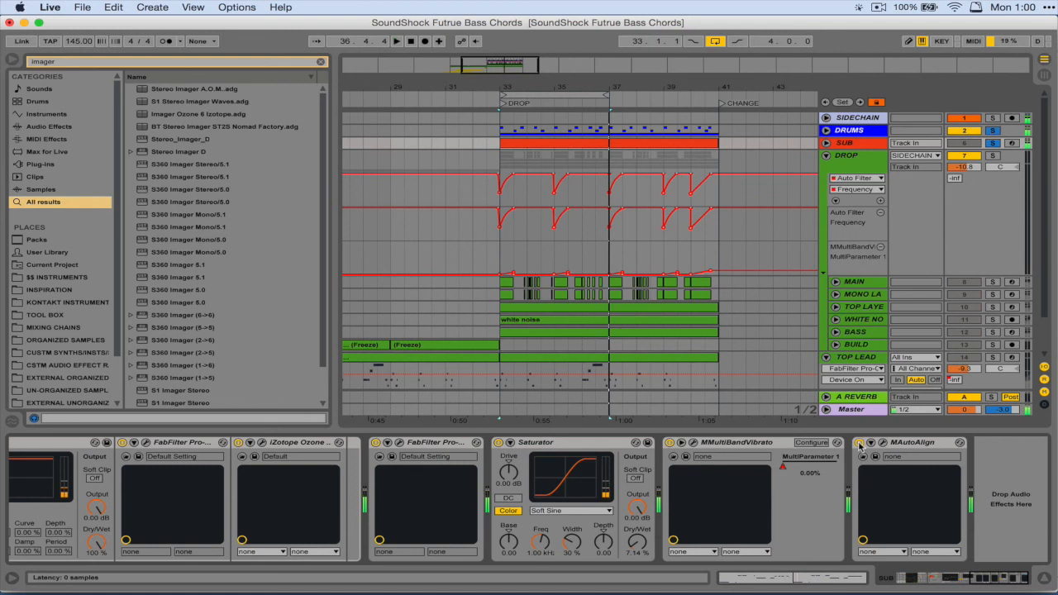
- Bypass MAutoAlign on the SUB track, play the loop for comparison, and stop playback
click(860, 444)
key(space)
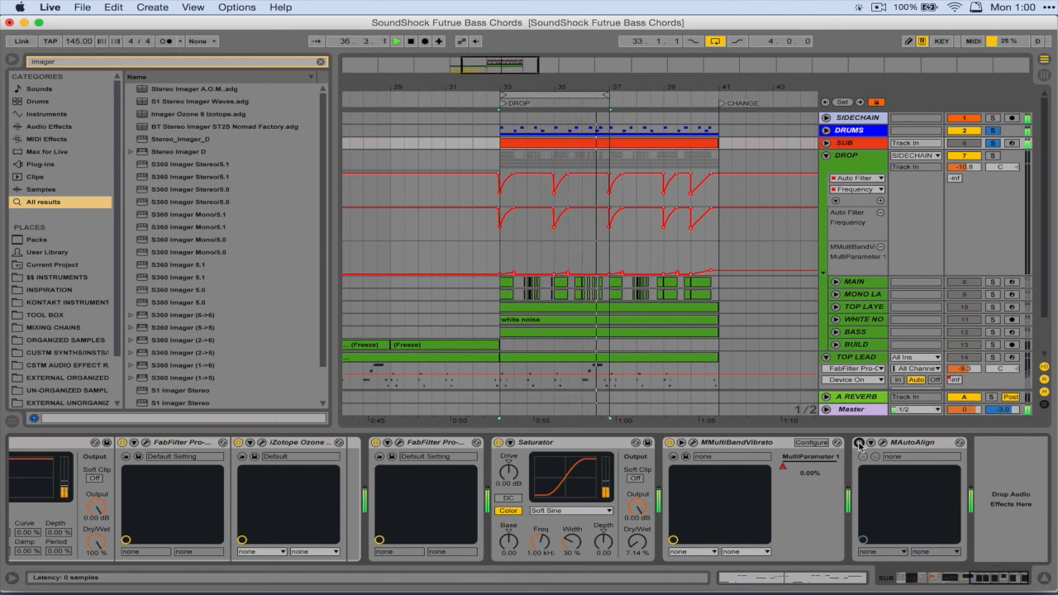
key(space)
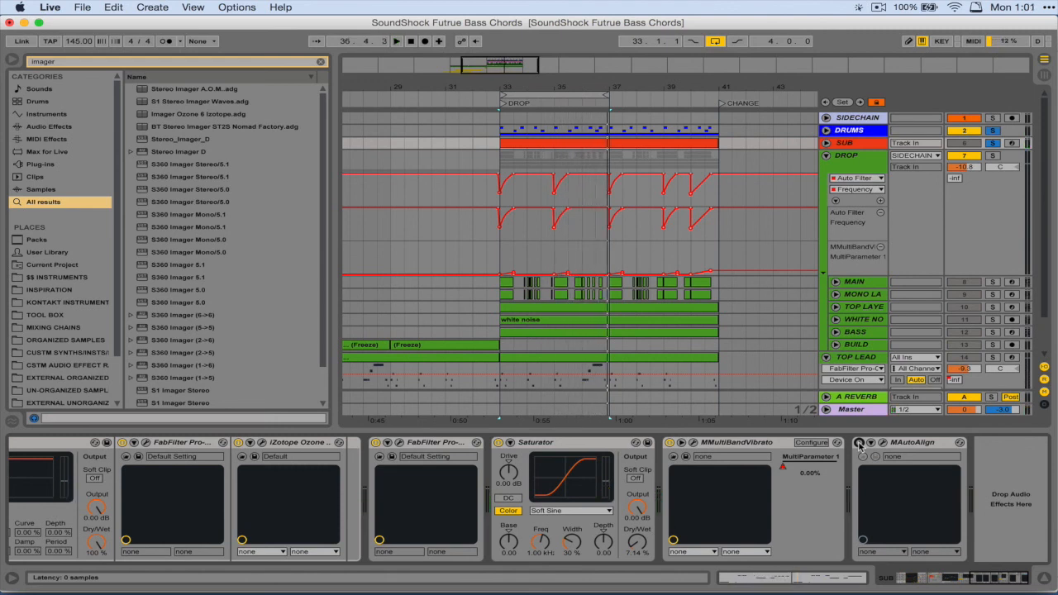